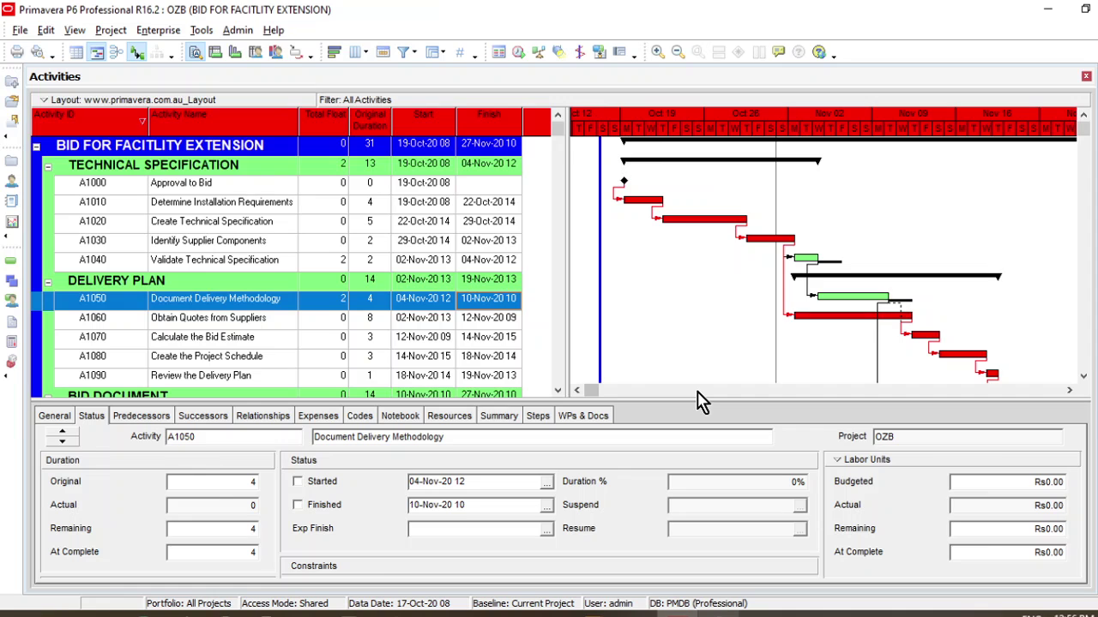
Preview the printout of the activities layout, zoom out to see the whole page, and close the preview.
left_click(479, 244)
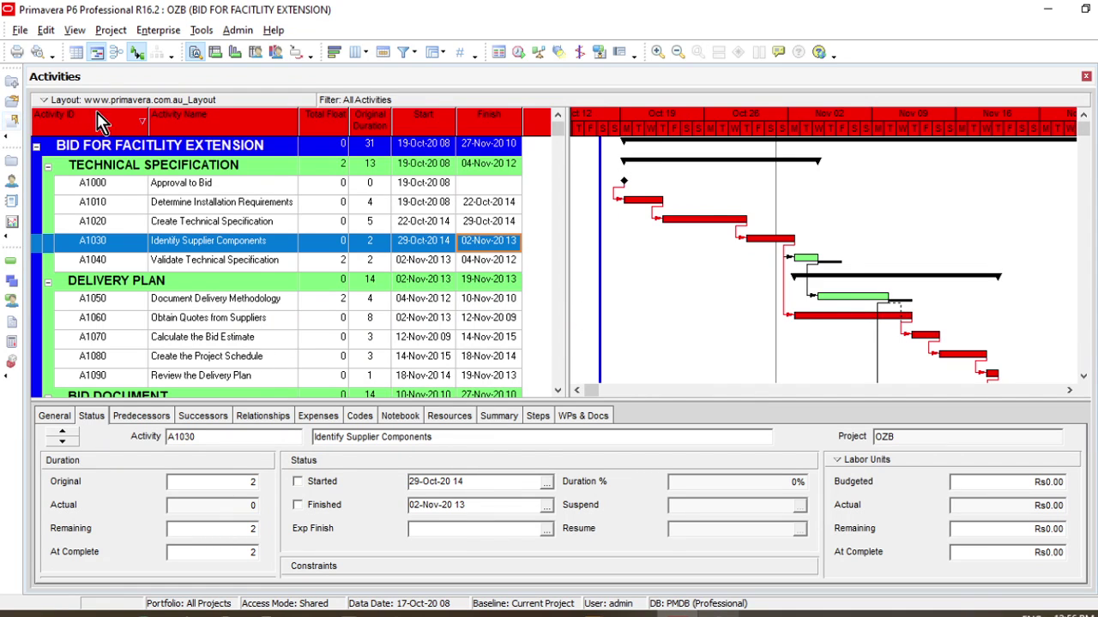
left_click(20, 31)
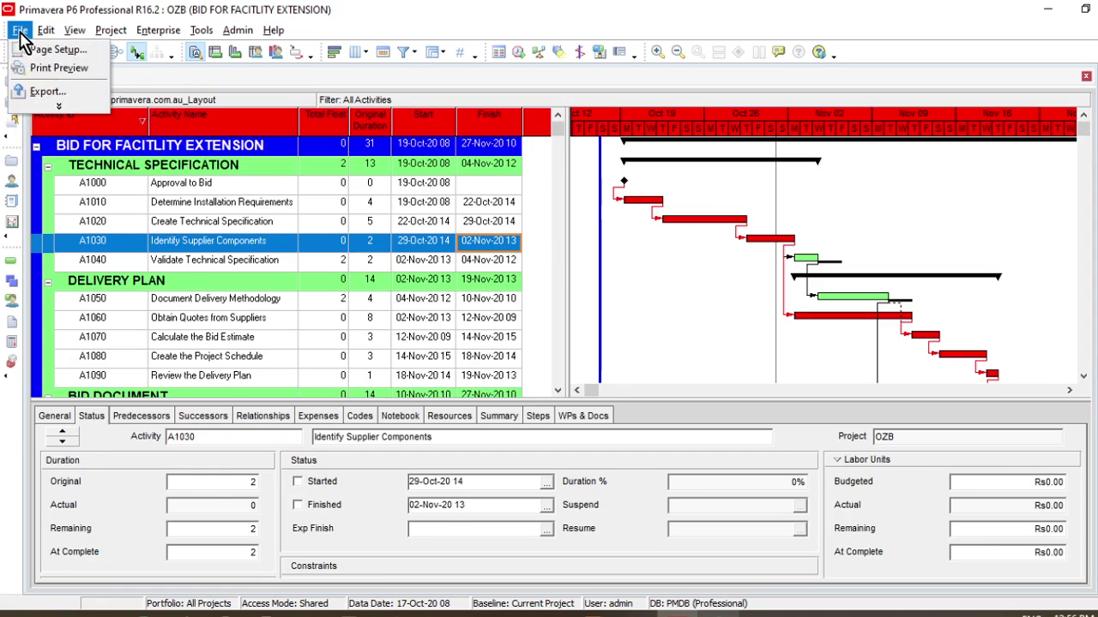
left_click(20, 31)
left_click(20, 31)
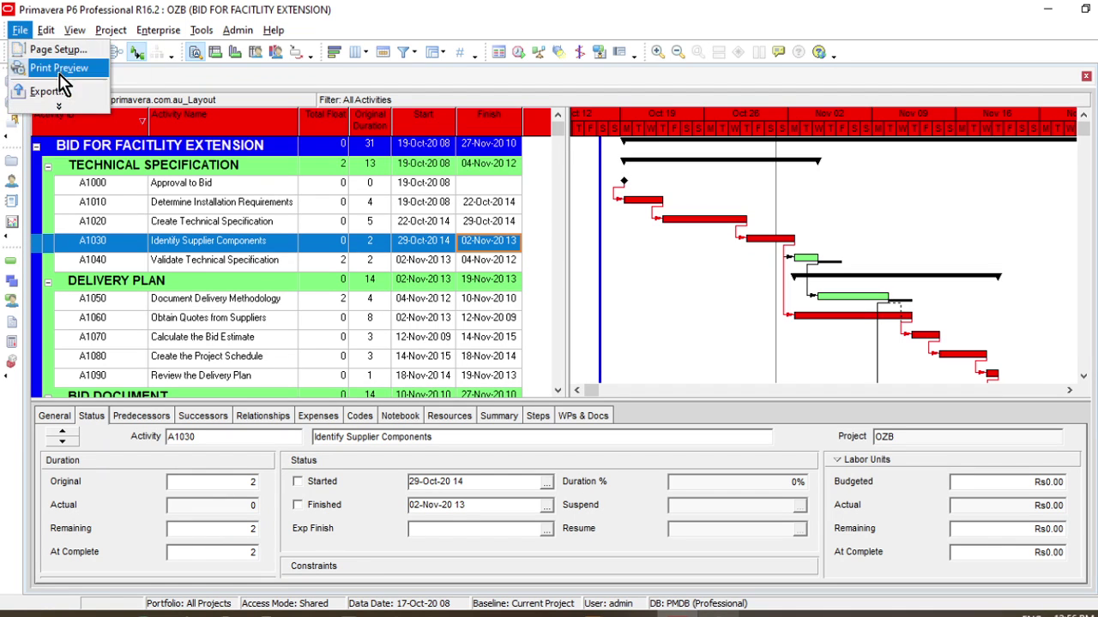
left_click(68, 68)
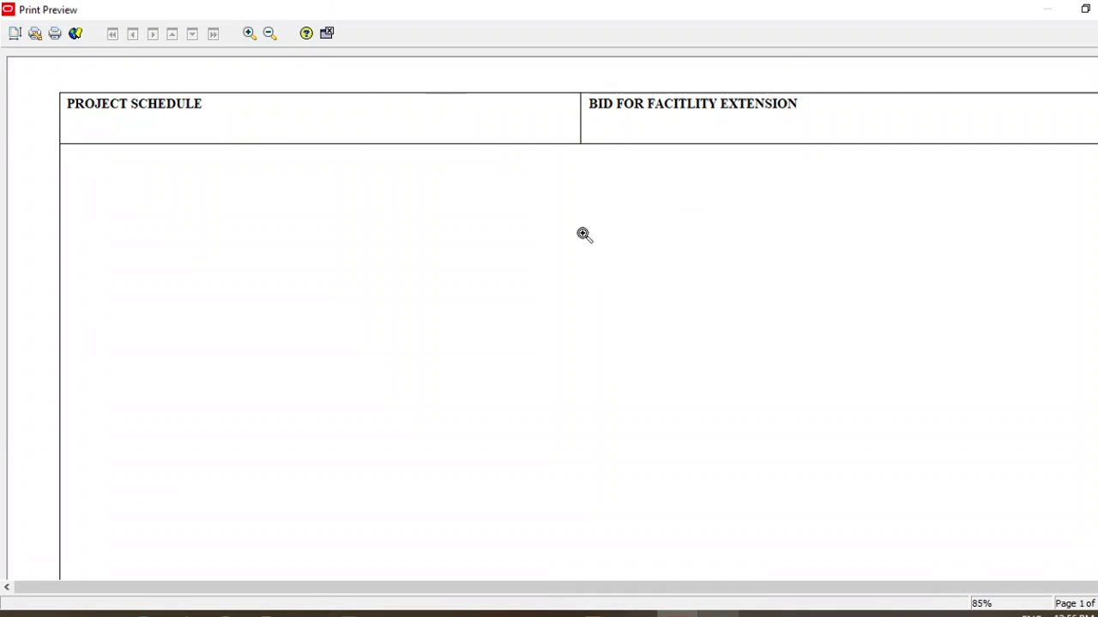
left_click(269, 34)
left_click(269, 35)
left_click(269, 36)
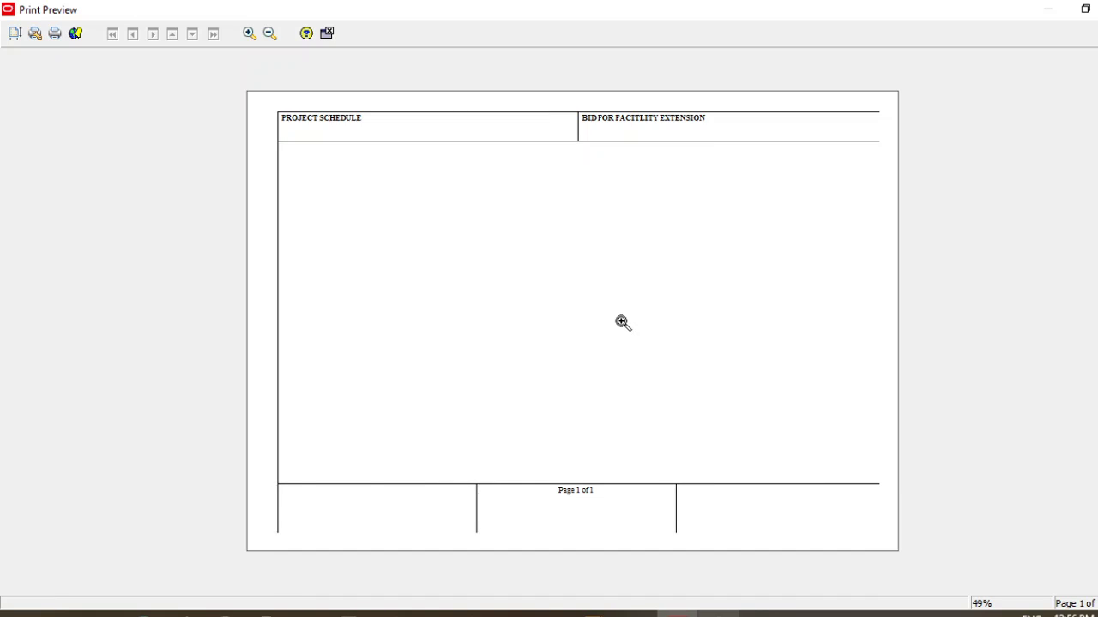
left_click(329, 35)
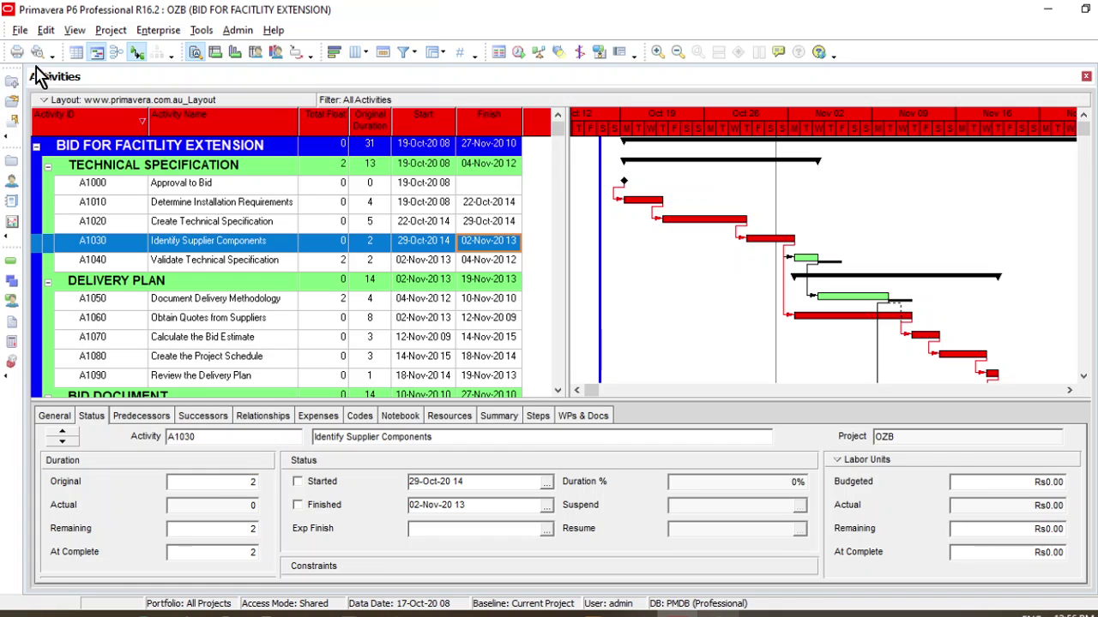
Set the page scaling to 100% of normal size in the page setup and view the margins.
left_click(20, 30)
left_click(56, 49)
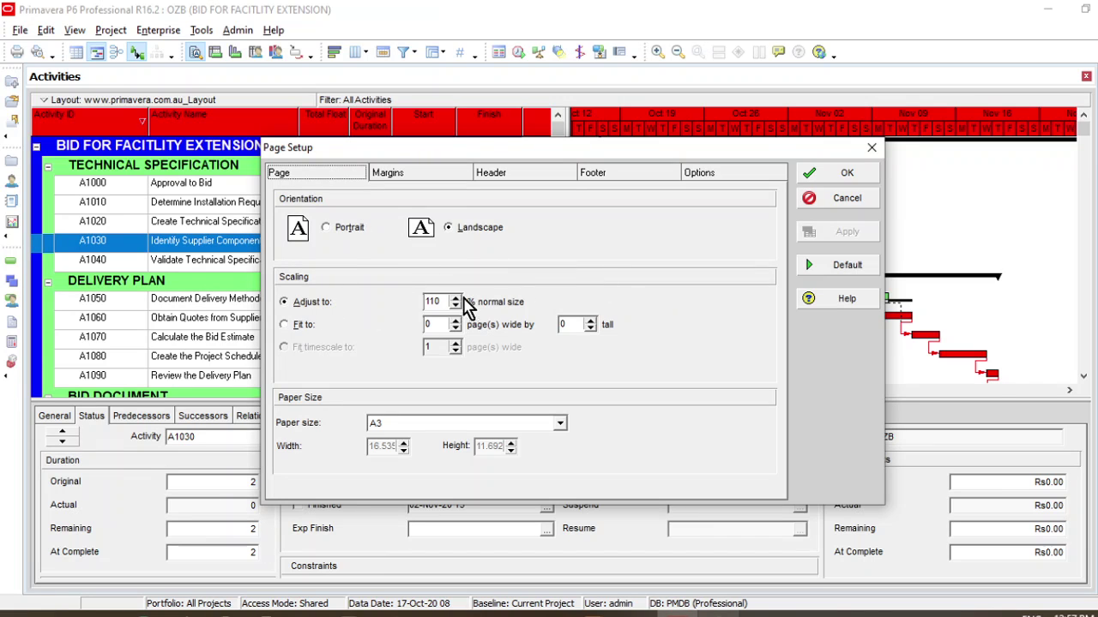
left_click_drag(442, 302, 419, 304)
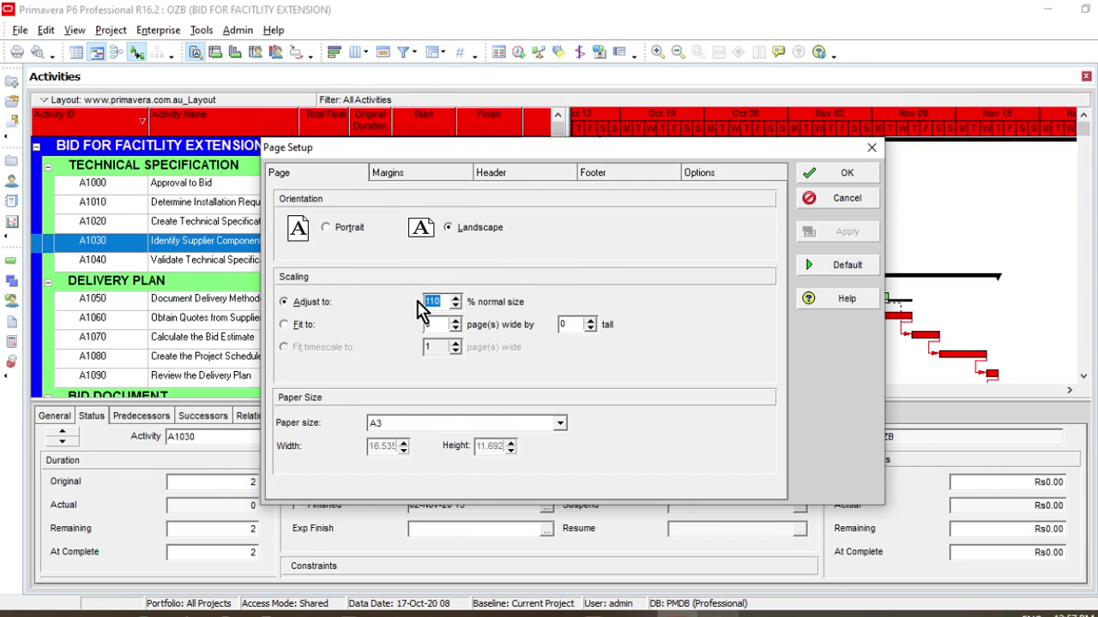
type("100")
left_click(421, 182)
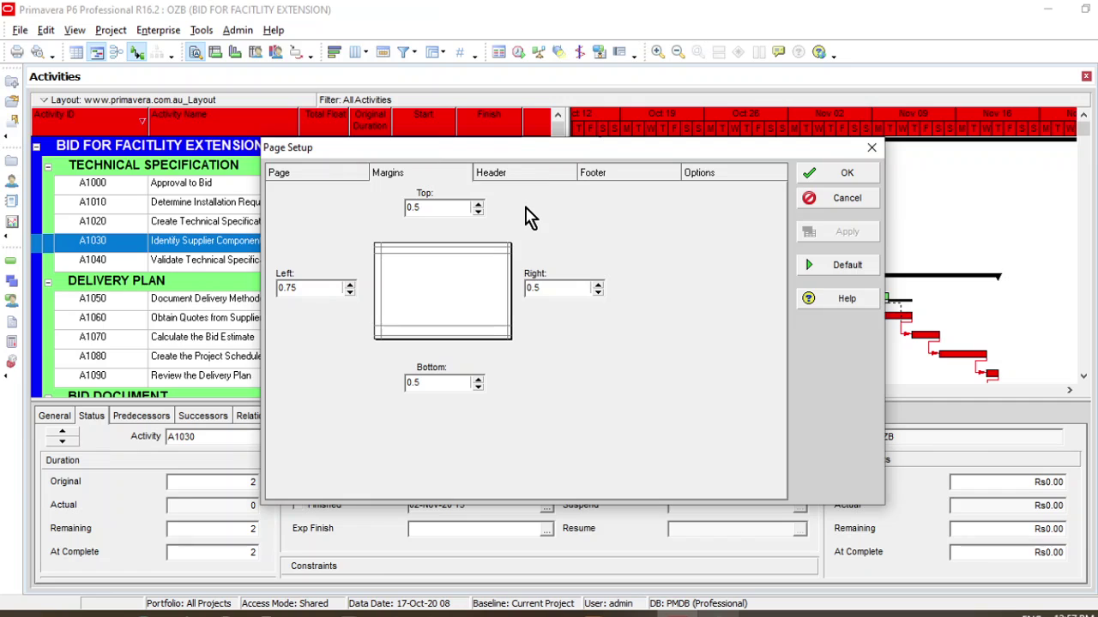
Check the text of both header sections and open the section 2 text for editing.
left_click(521, 179)
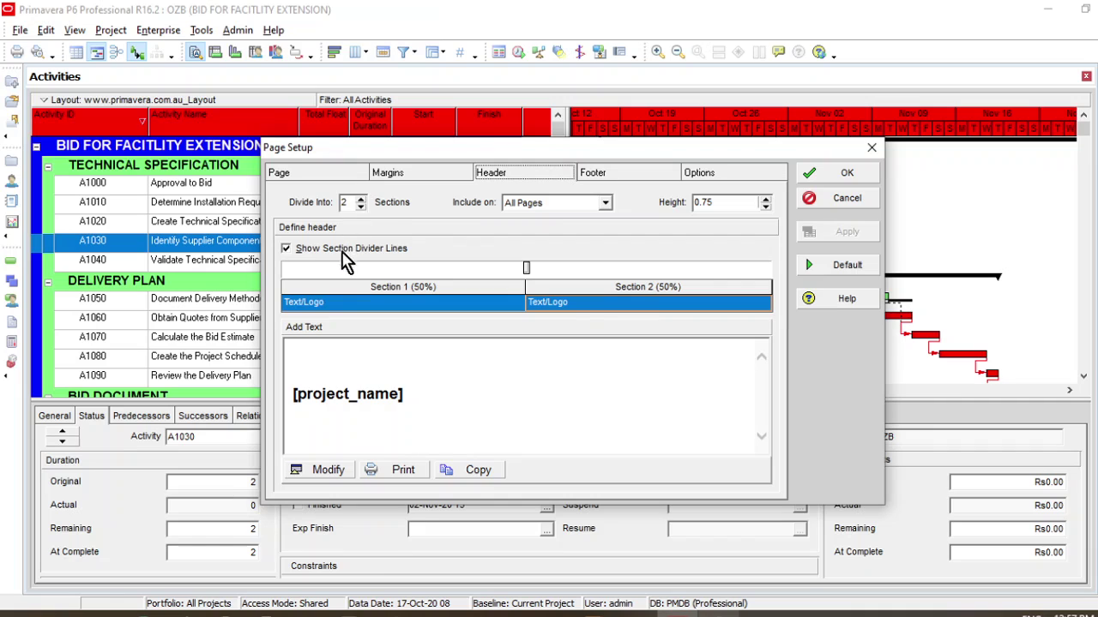
left_click(351, 303)
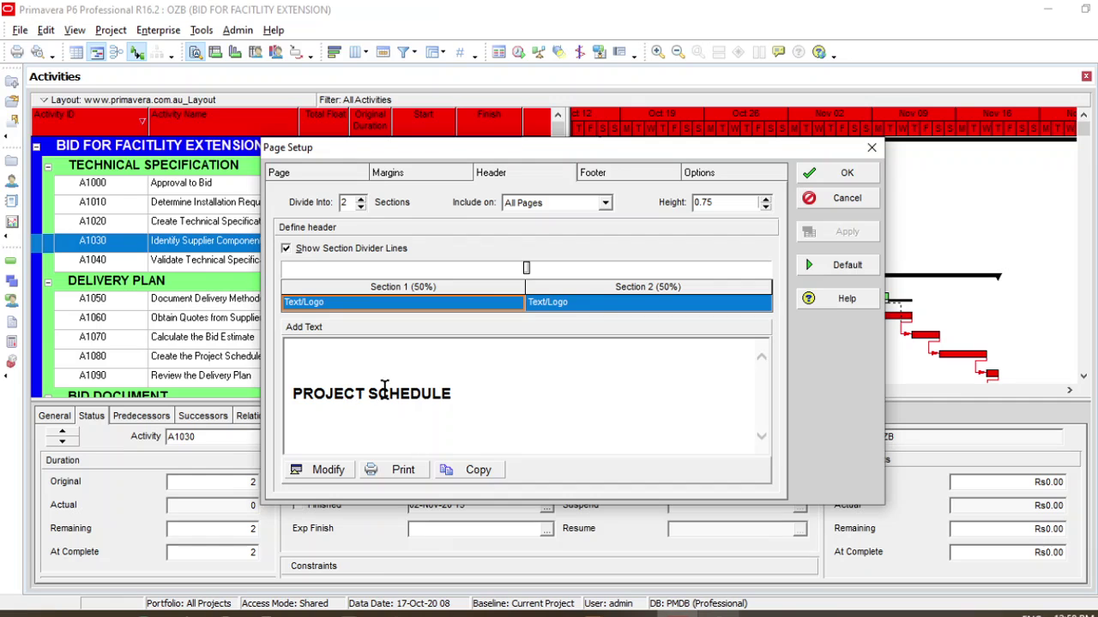
left_click(585, 305)
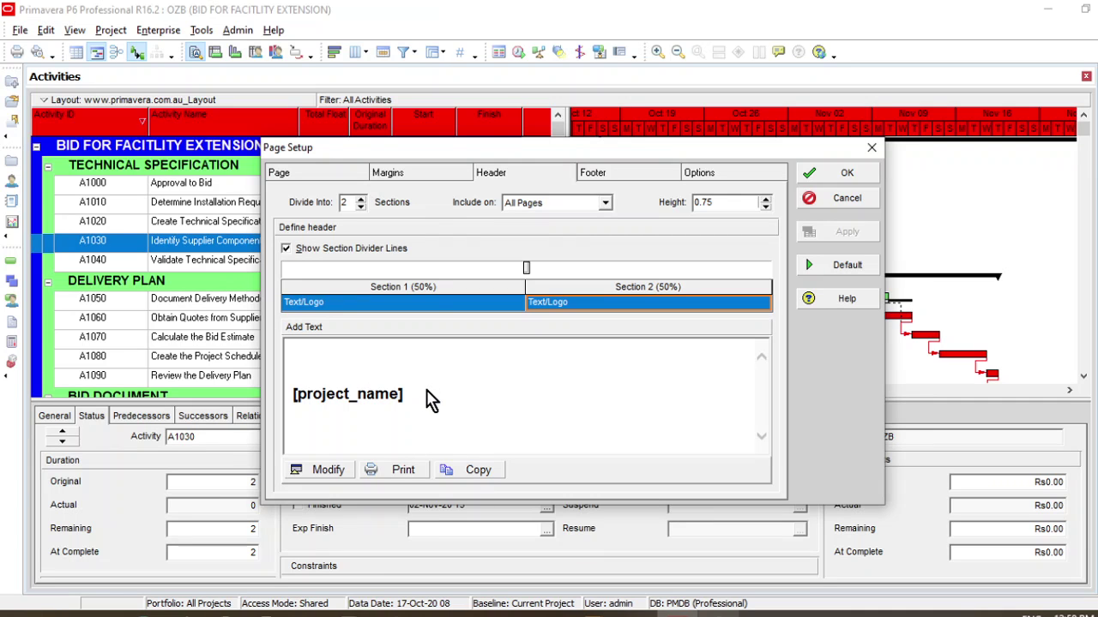
left_click(324, 470)
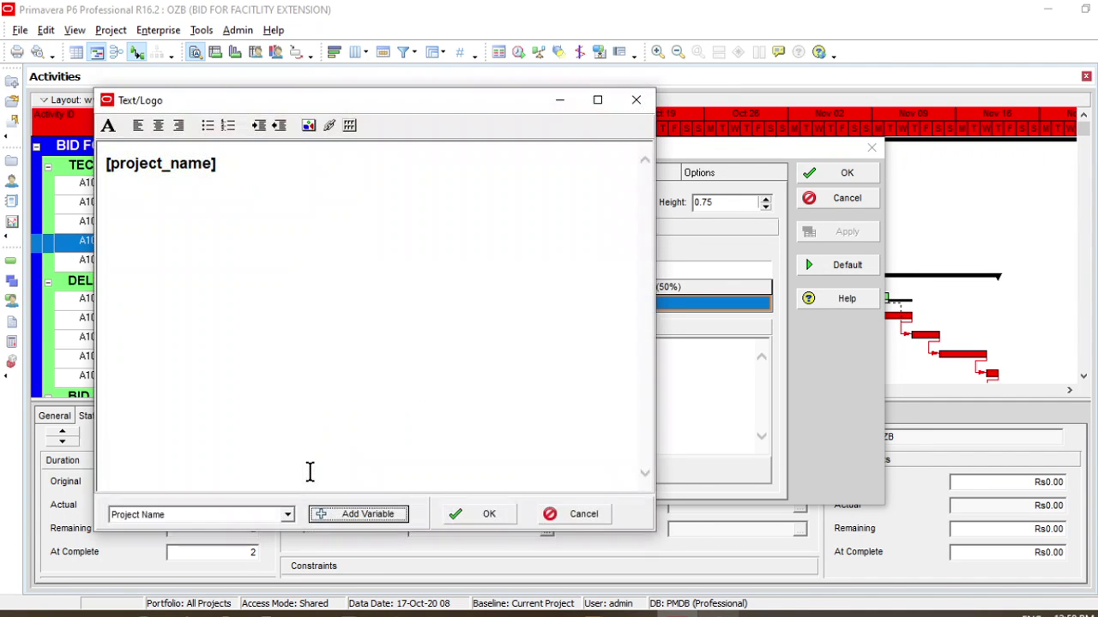
Change the font of the [project_name] header text to Arial Black, bold, size 18.
left_click(225, 163)
left_click(108, 164, "shift")
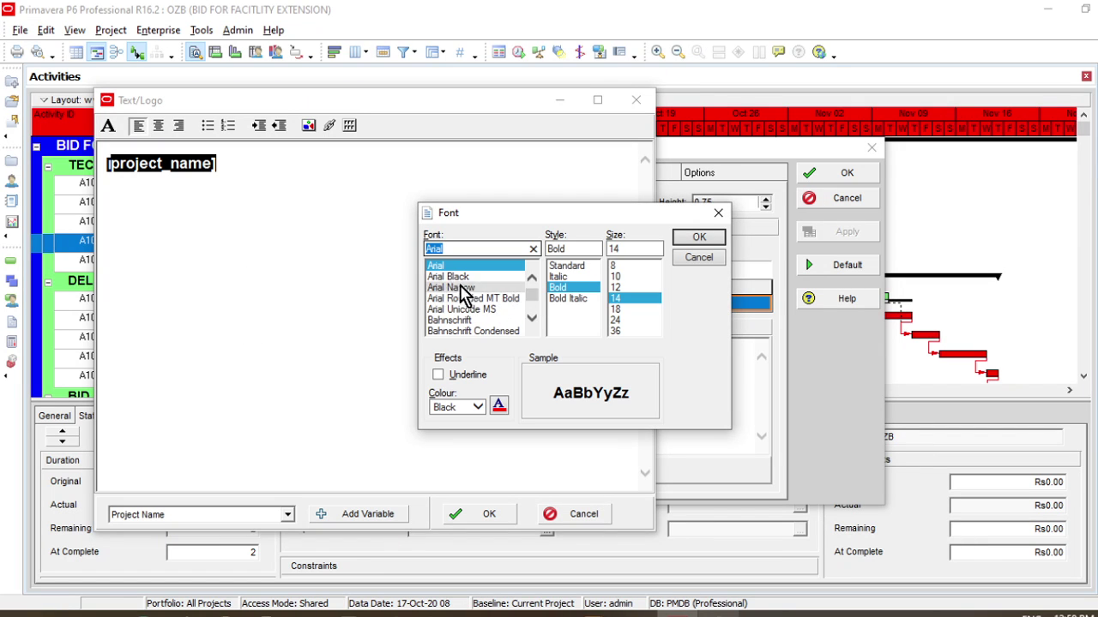
left_click_drag(528, 294, 532, 310)
left_click(532, 276)
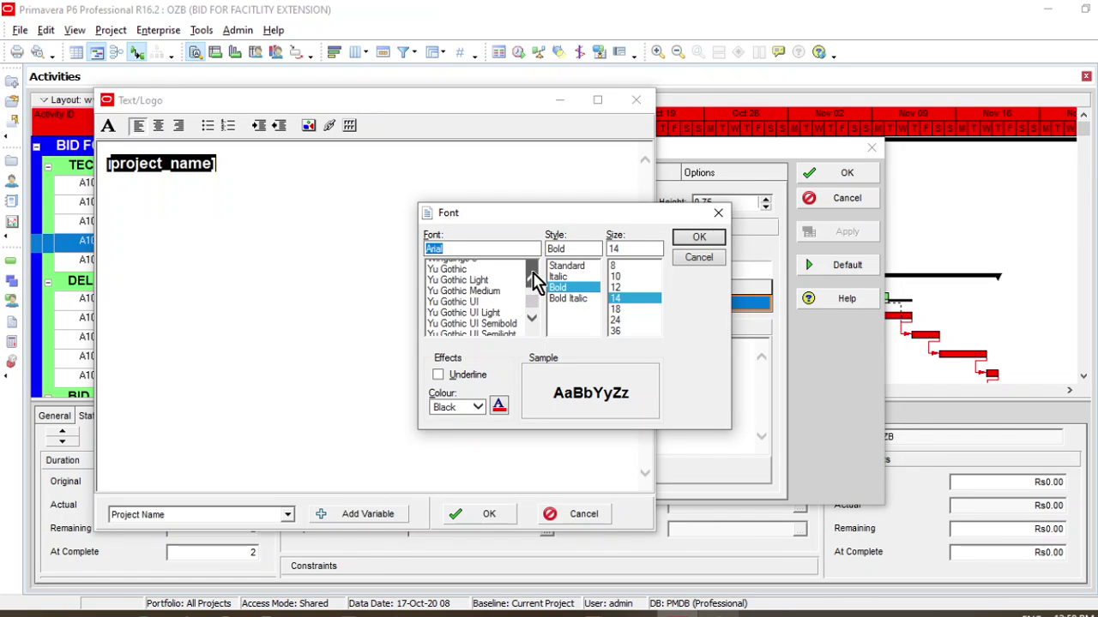
left_click(532, 277)
left_click(532, 276)
left_click(531, 276)
left_click_drag(532, 310, 531, 290)
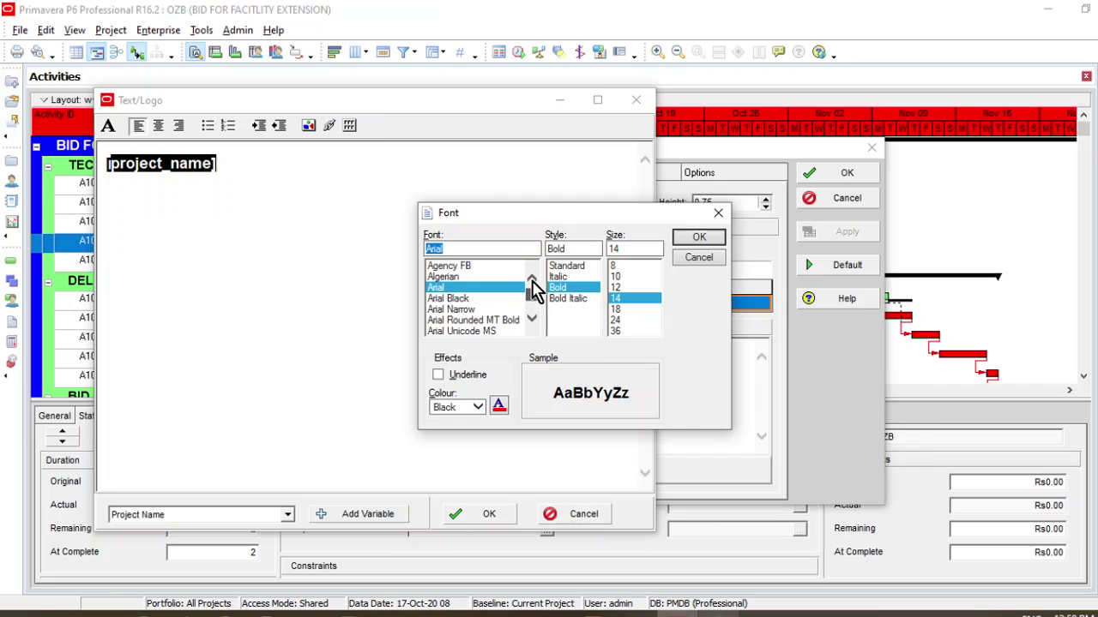
left_click(461, 300)
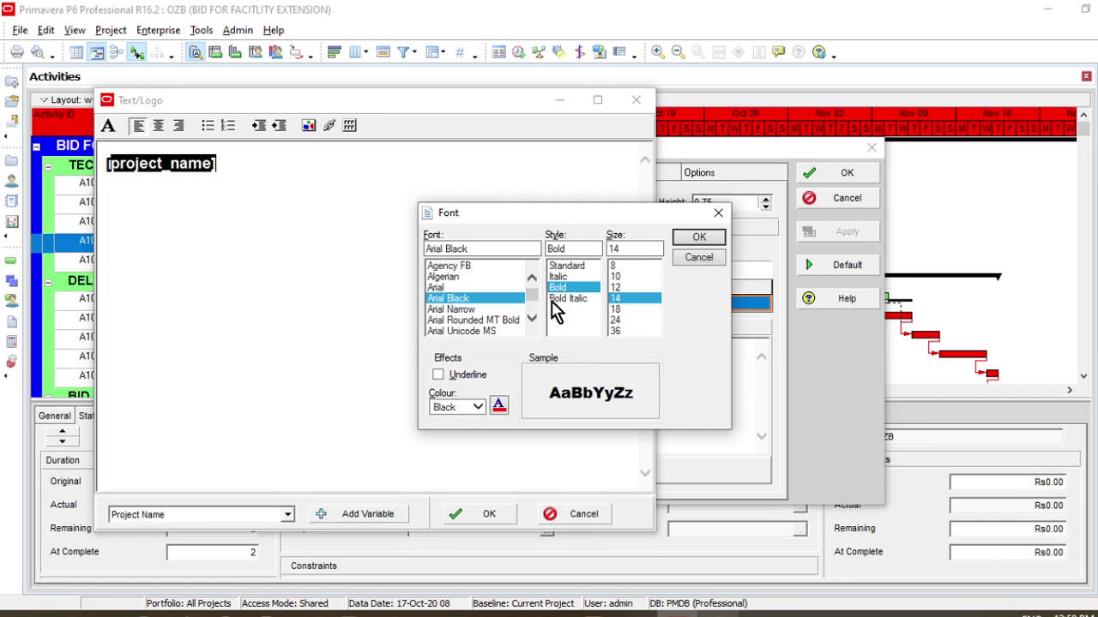
left_click(621, 311)
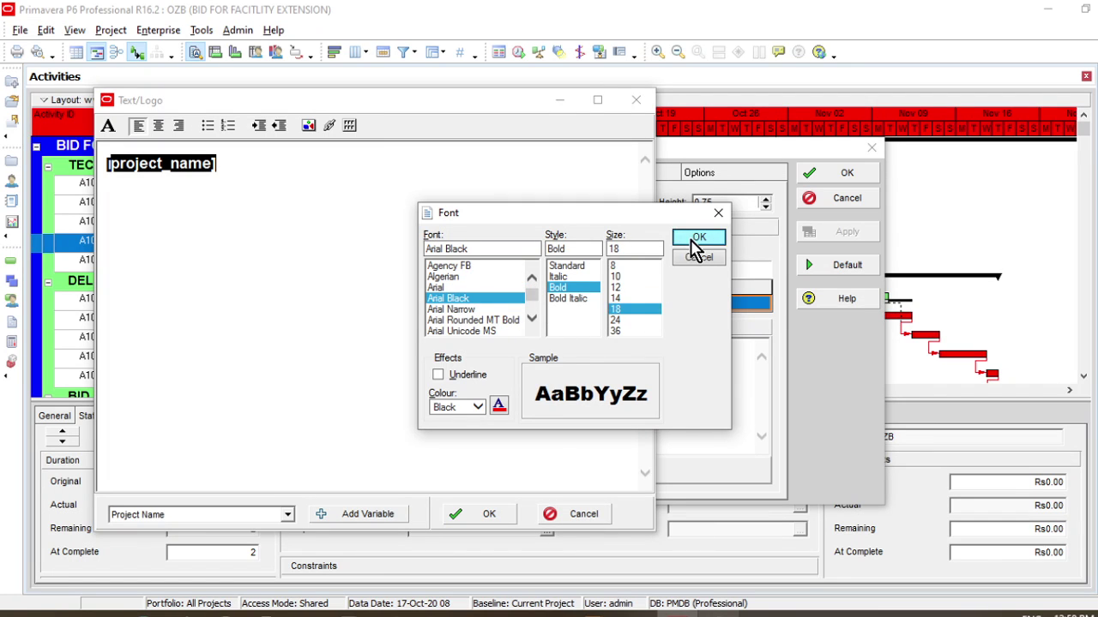
left_click(698, 238)
Make the font of the whole [project_name] text, including its opening bracket, uniformly Arial Black bold size 18.
left_click(272, 169)
left_click_drag(272, 169, 105, 169)
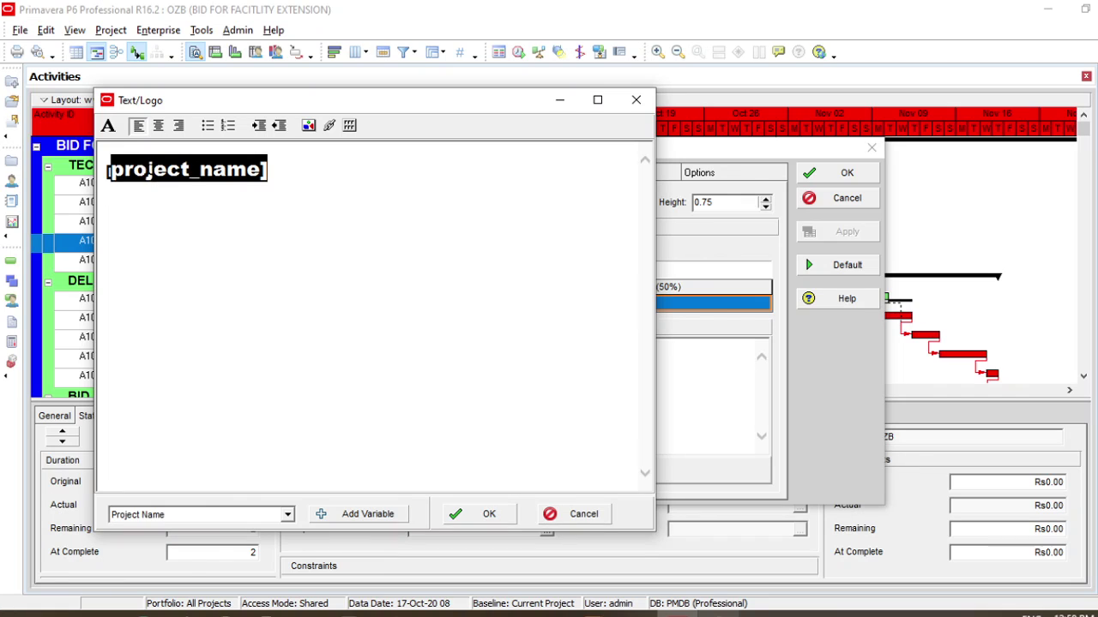
left_click(108, 126)
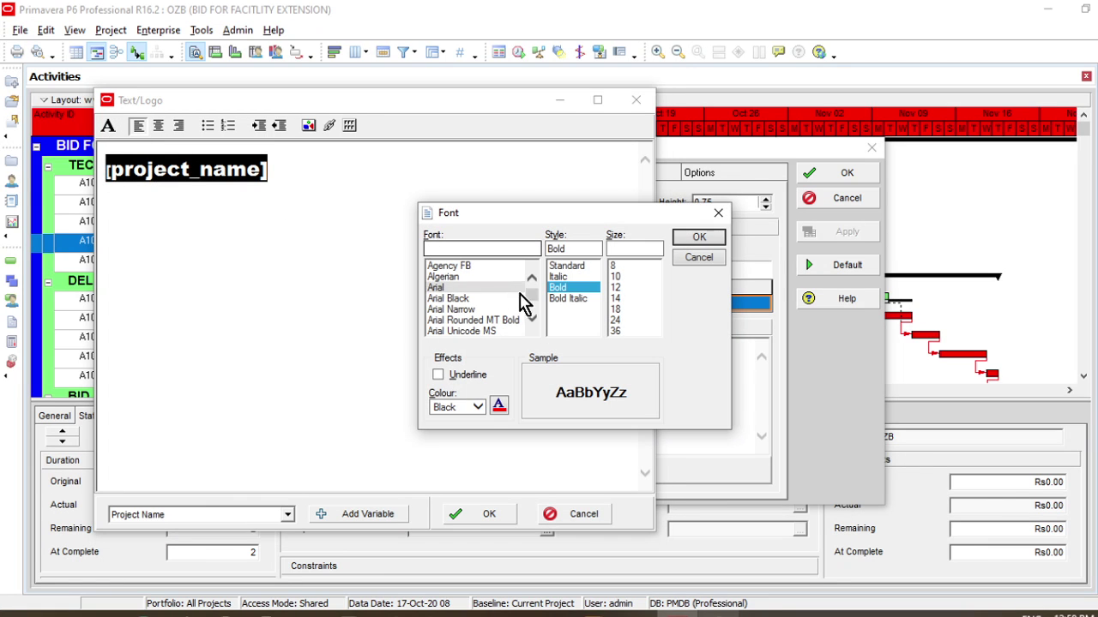
left_click(616, 299)
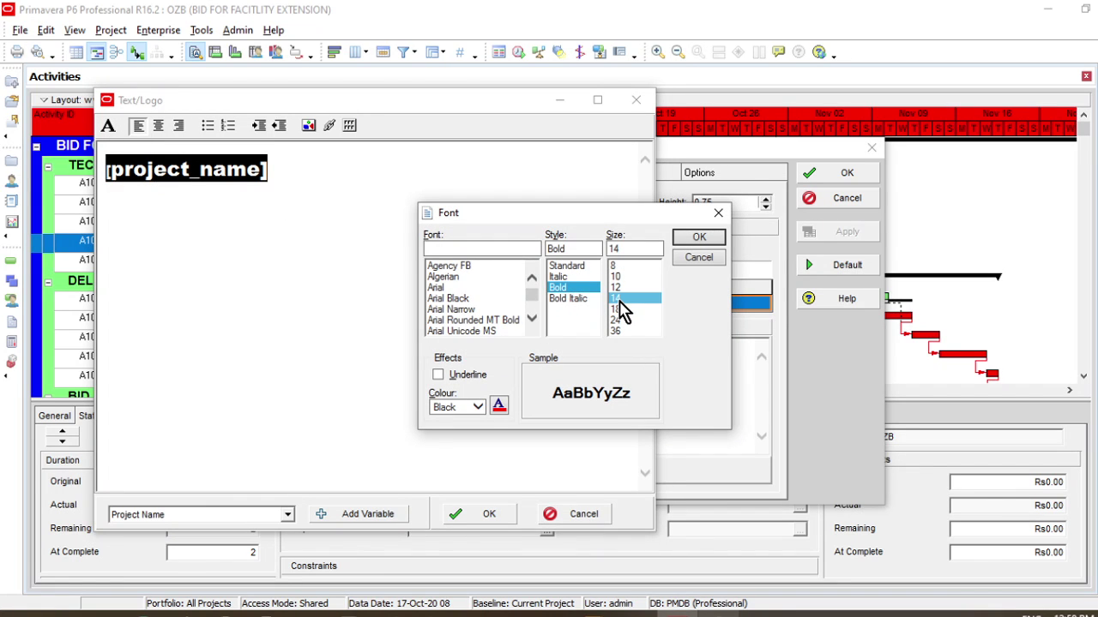
left_click(698, 236)
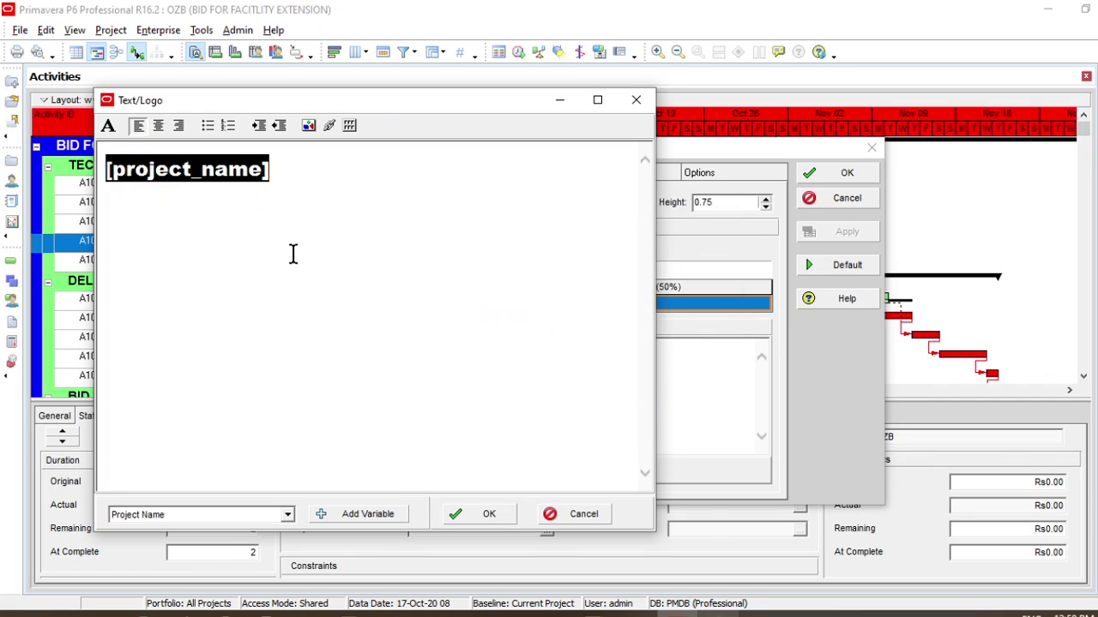
Try to colour the [project_name] header text red in the font settings, keeping size 18.
left_click(273, 169)
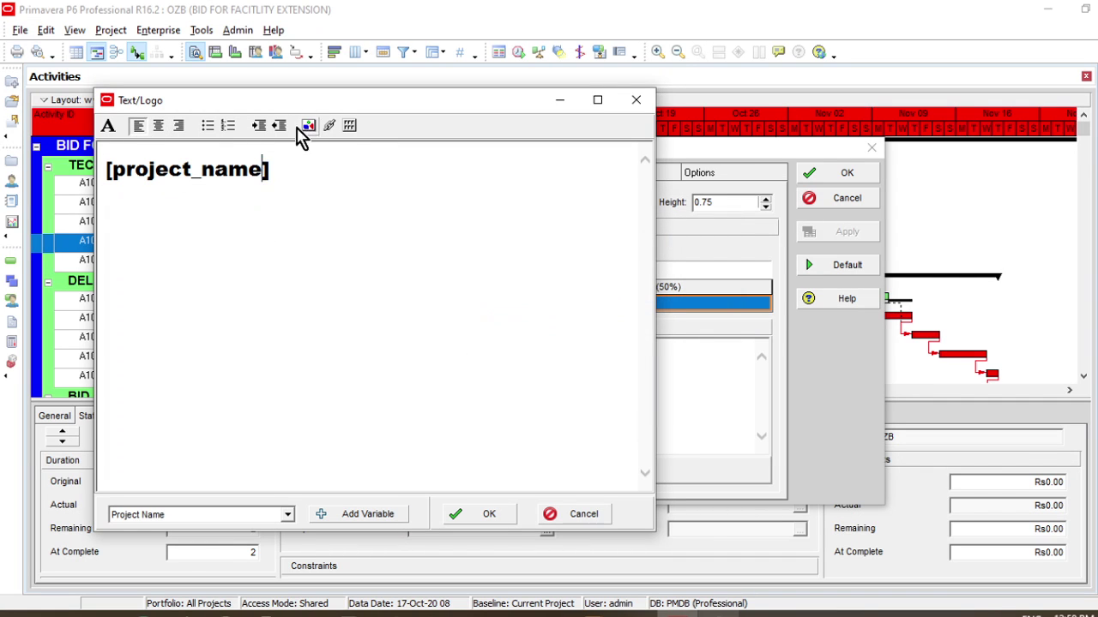
left_click(109, 127)
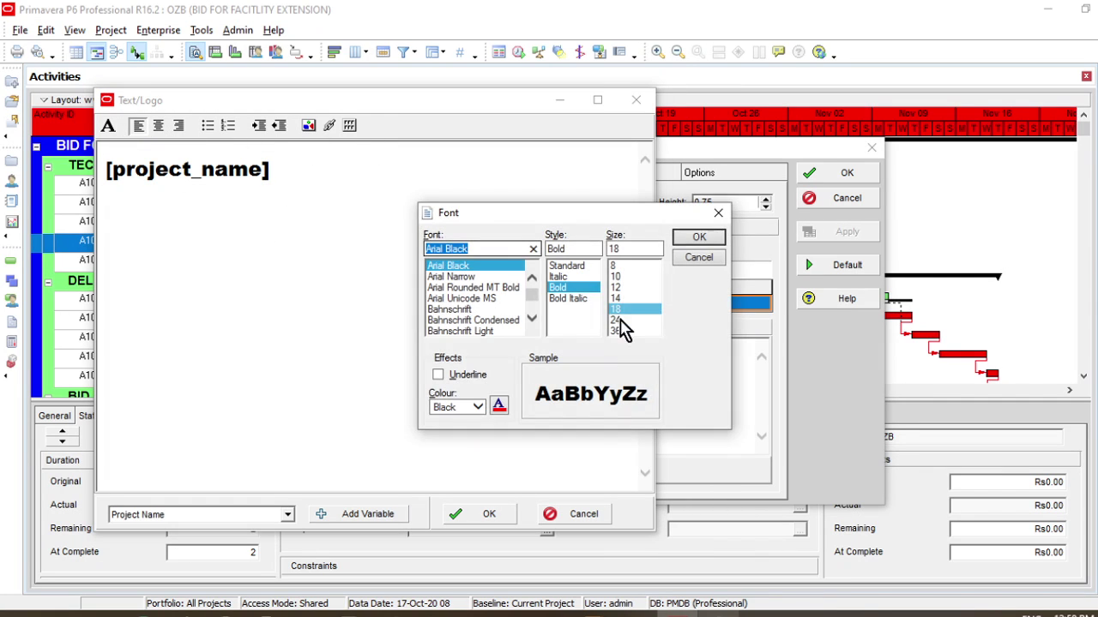
left_click(619, 309)
left_click(499, 410)
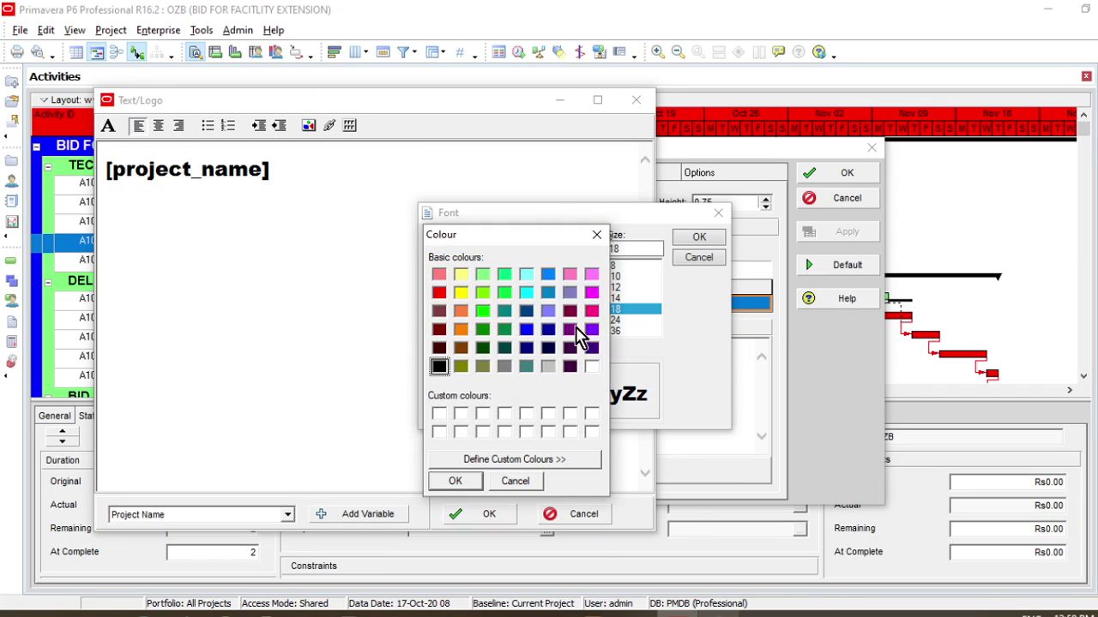
left_click(437, 293)
left_click(457, 482)
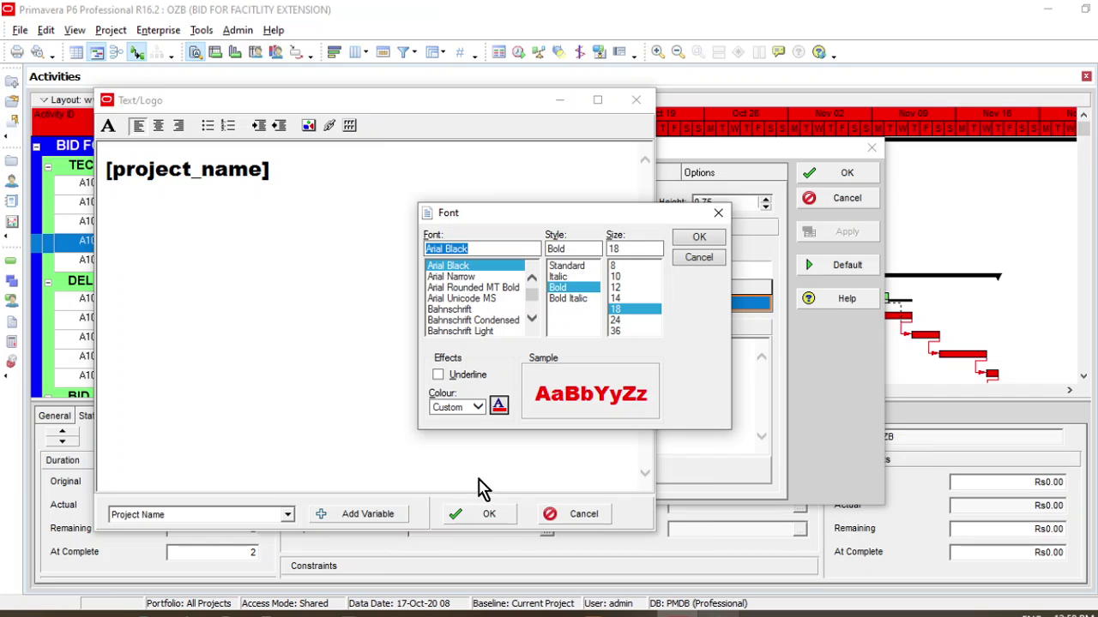
left_click(701, 239)
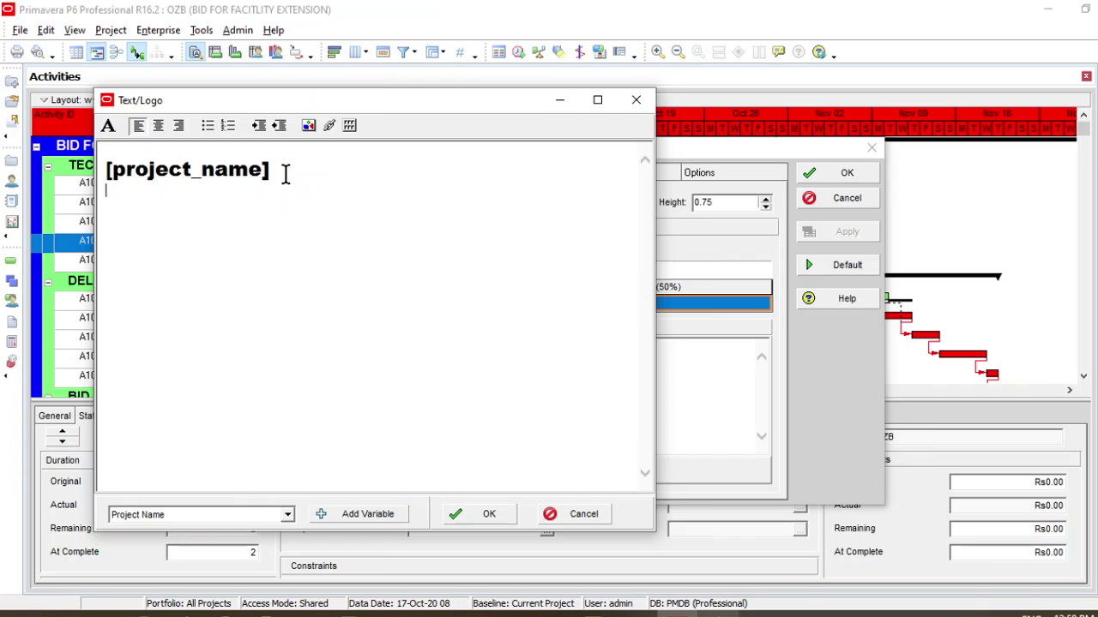
Accept the reformatted [project_name] text for header section 2.
double_click(251, 169)
left_click_drag(105, 169, 104, 169)
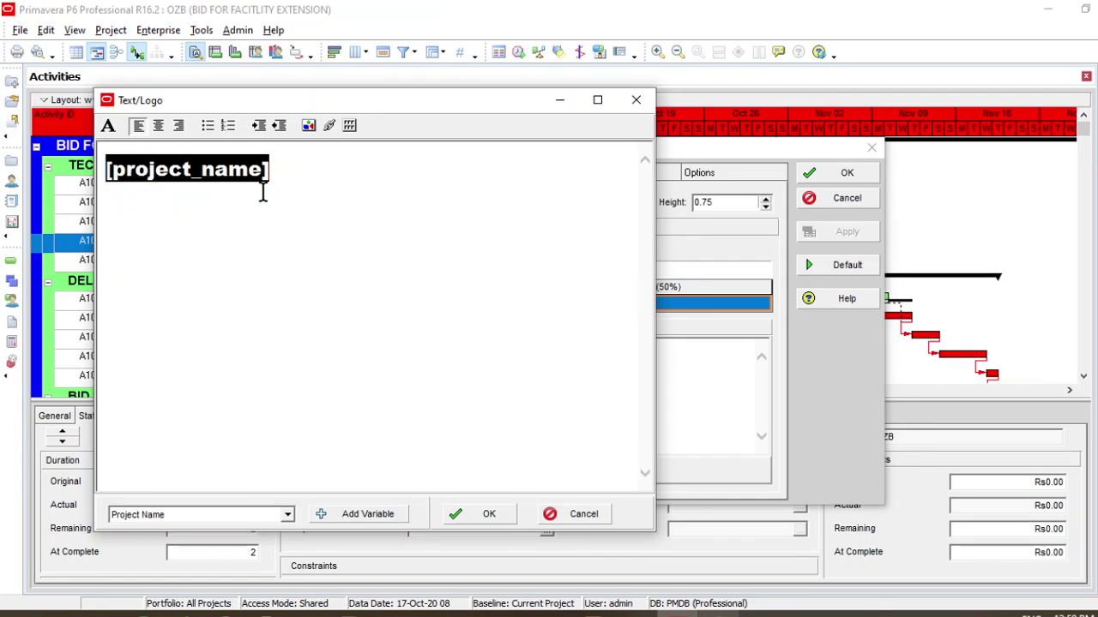
left_click(275, 182)
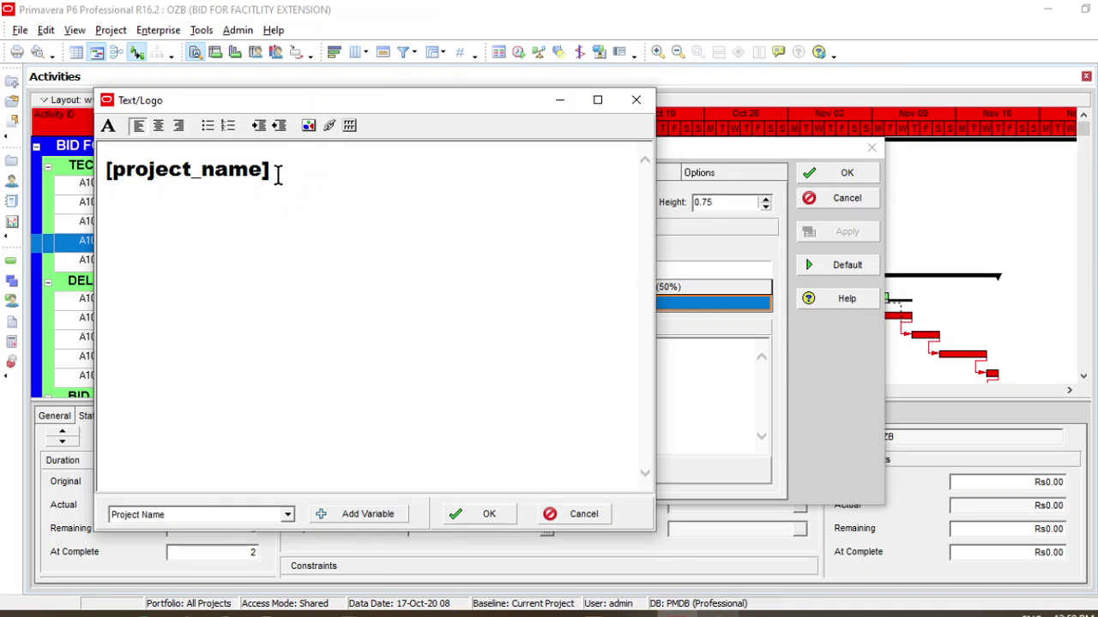
left_click(502, 515)
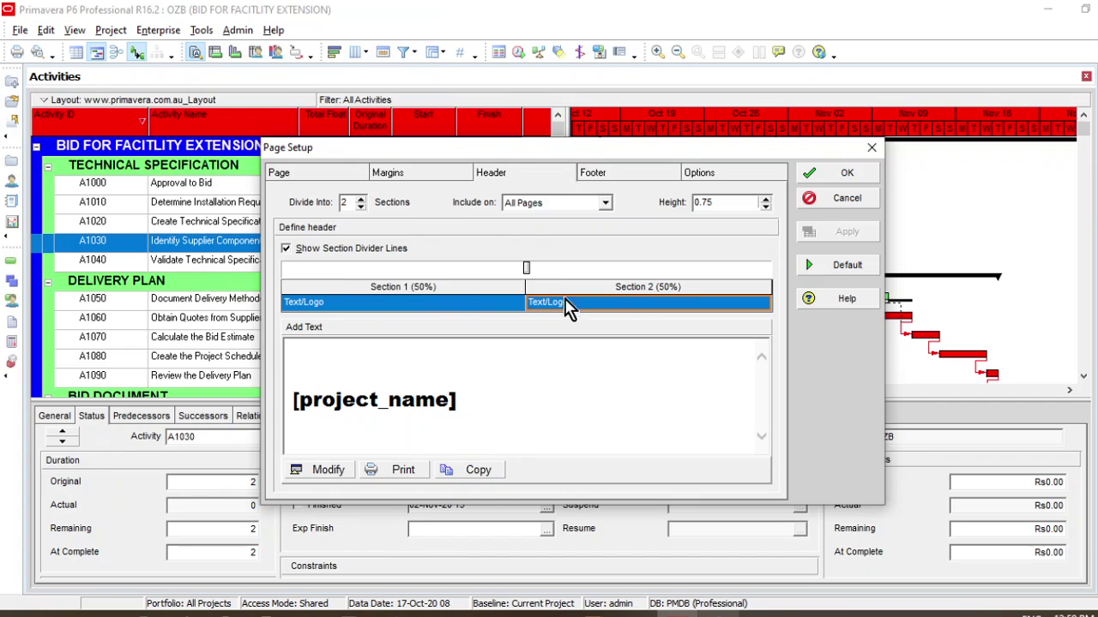
Format the PROJECT SCHEDULE text in header section 1 as red, size 18, and accept the modified text.
left_click(476, 309)
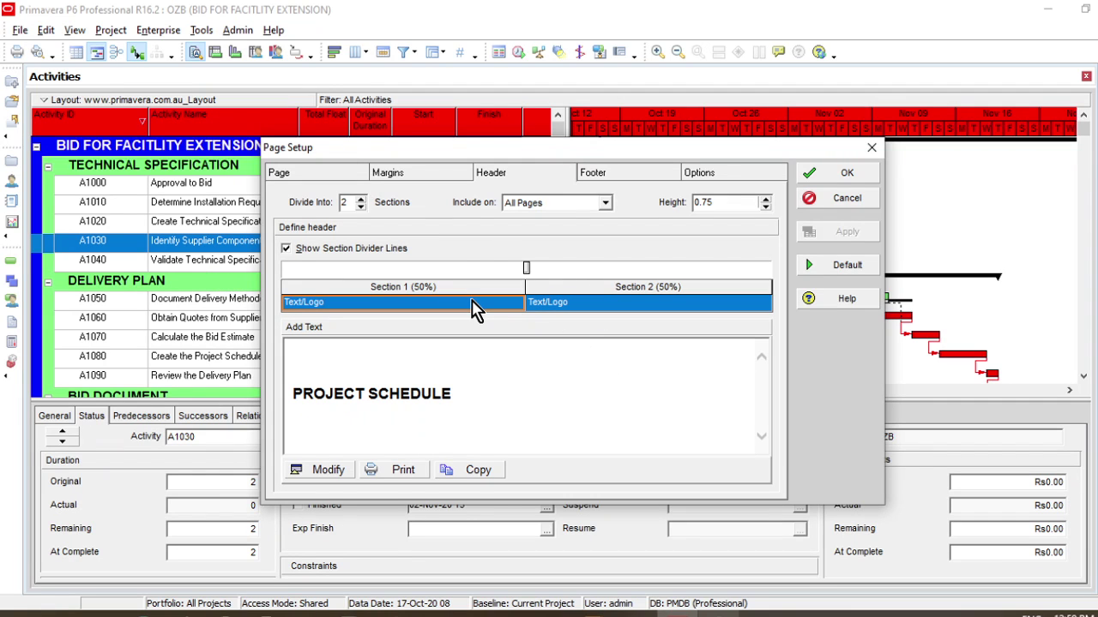
left_click(333, 471)
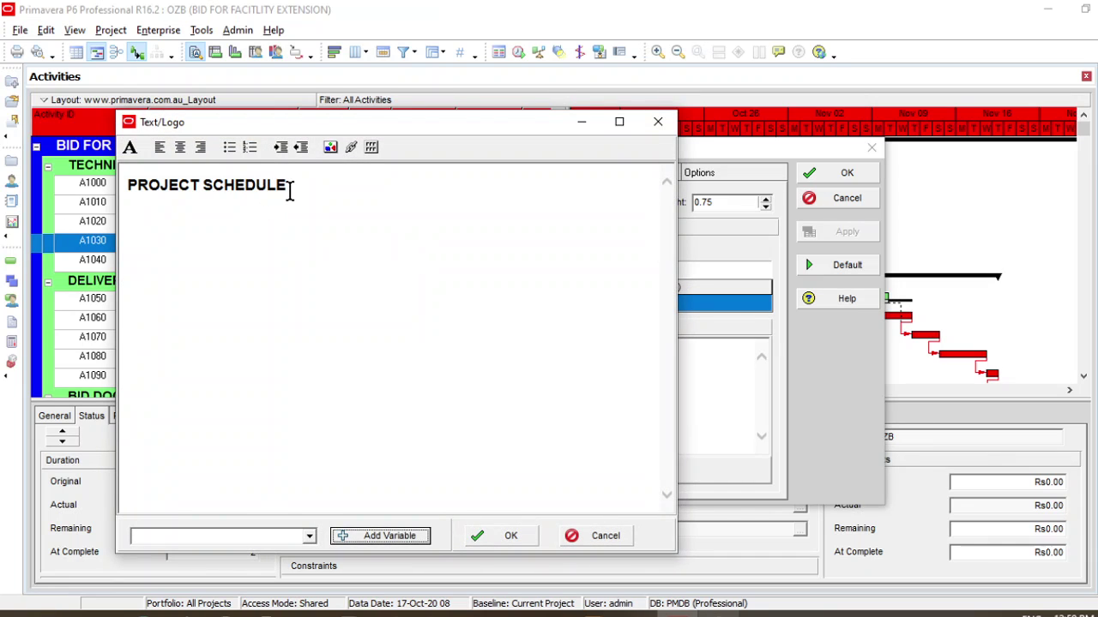
triple_click(231, 194)
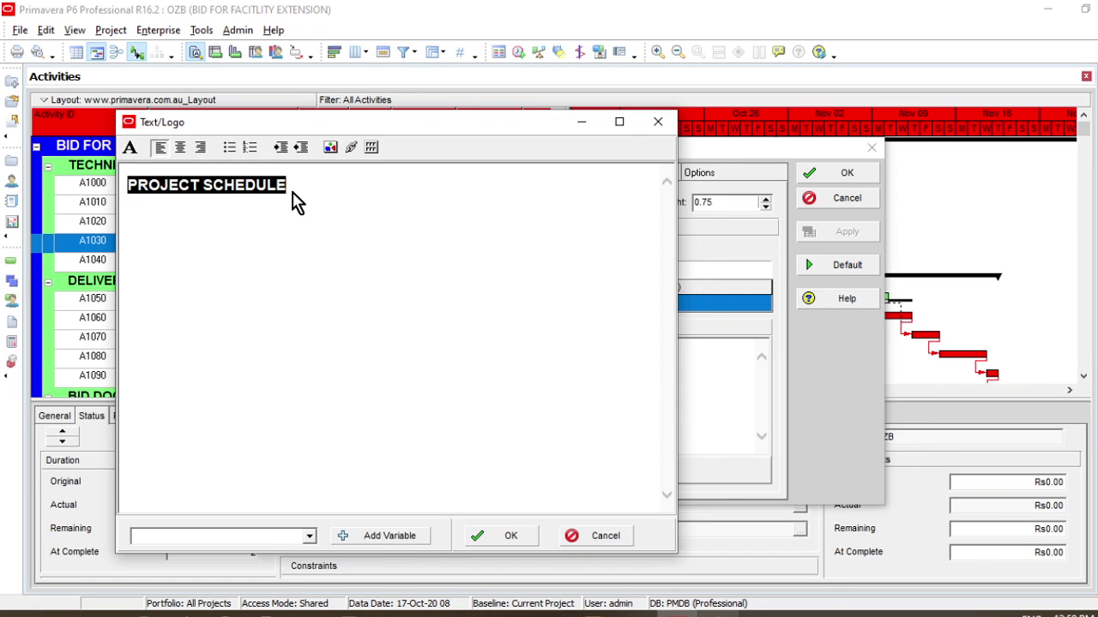
left_click(129, 148)
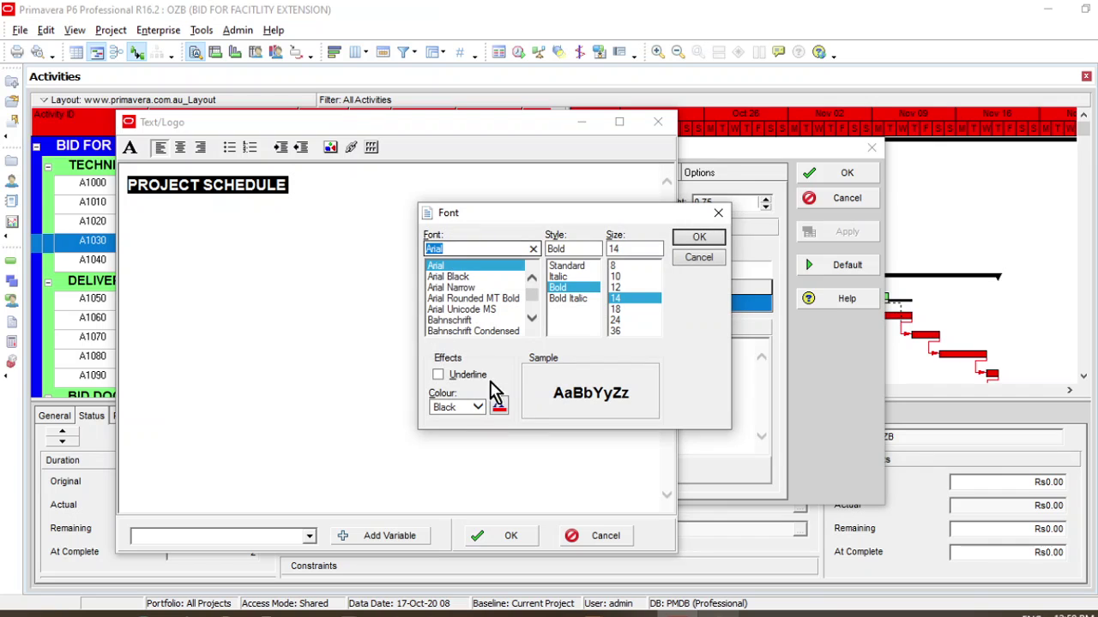
left_click(501, 408)
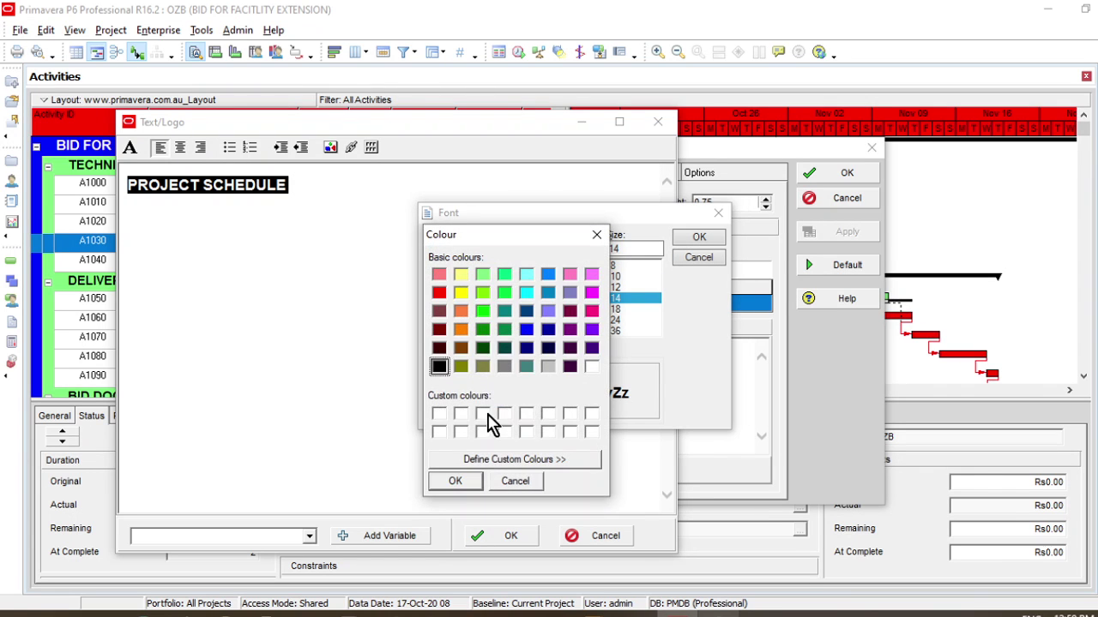
left_click(439, 293)
left_click(461, 481)
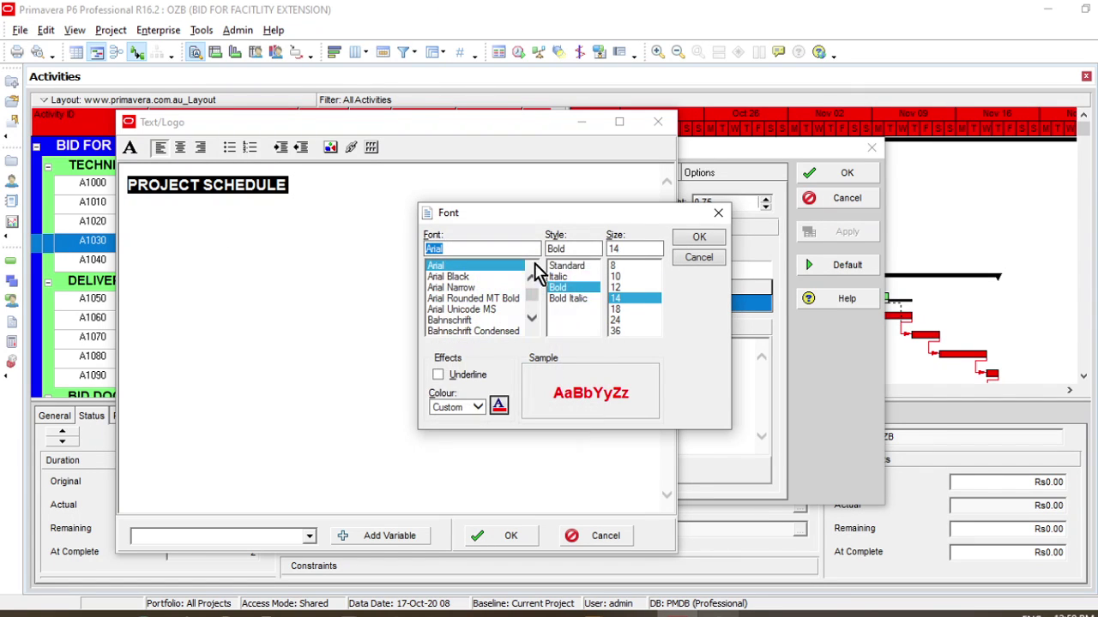
left_click(615, 308)
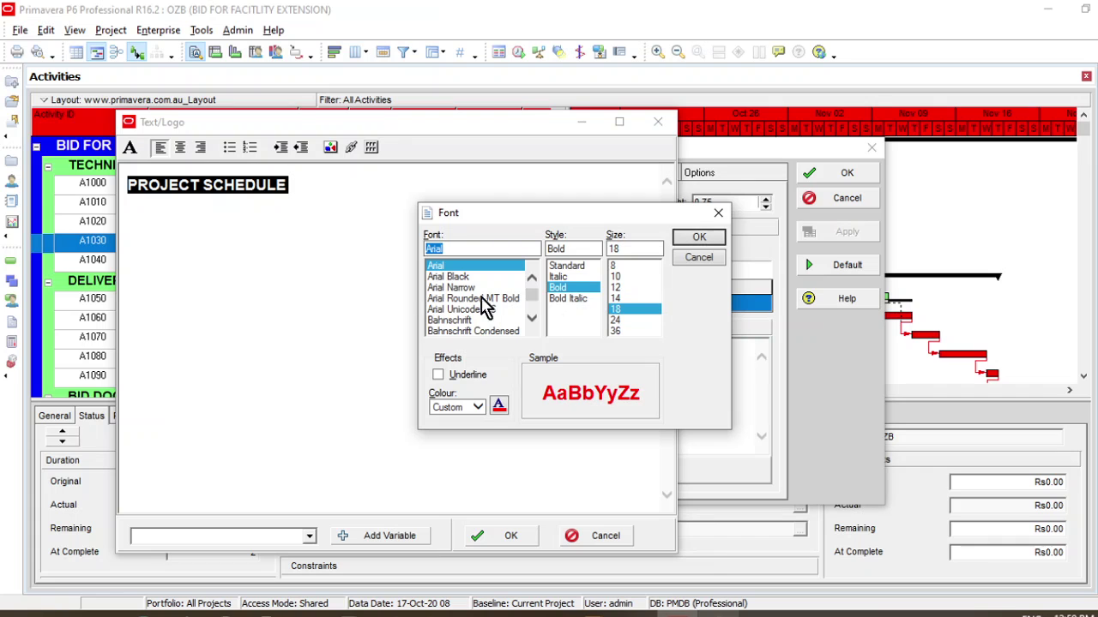
left_click(699, 236)
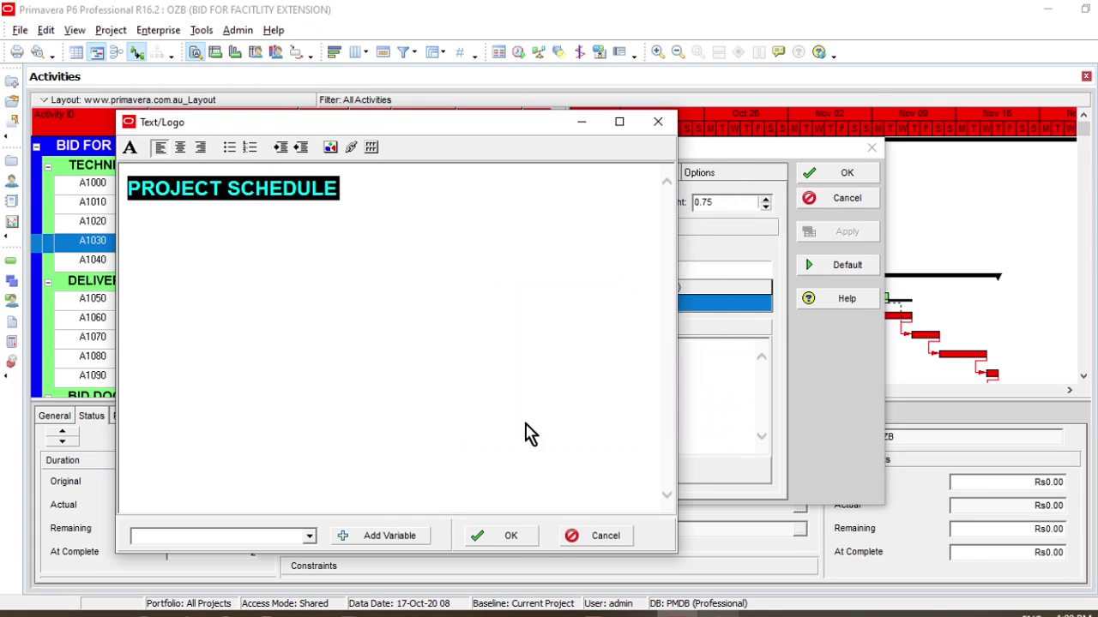
left_click(517, 540)
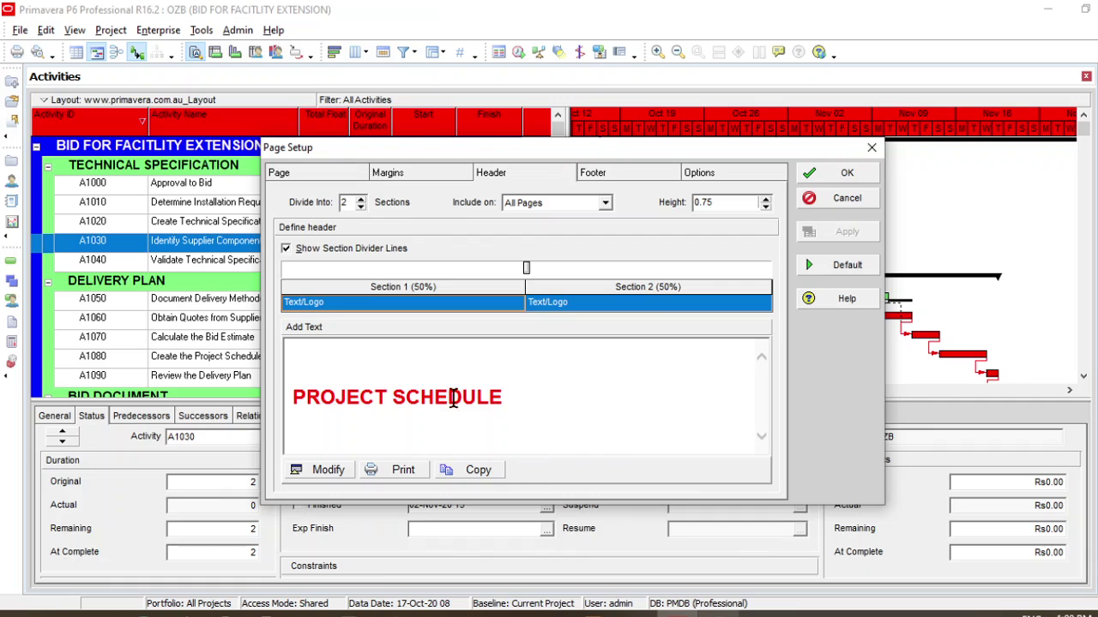
Set the content of footer section 1 to Gantt Chart Legend.
left_click(615, 173)
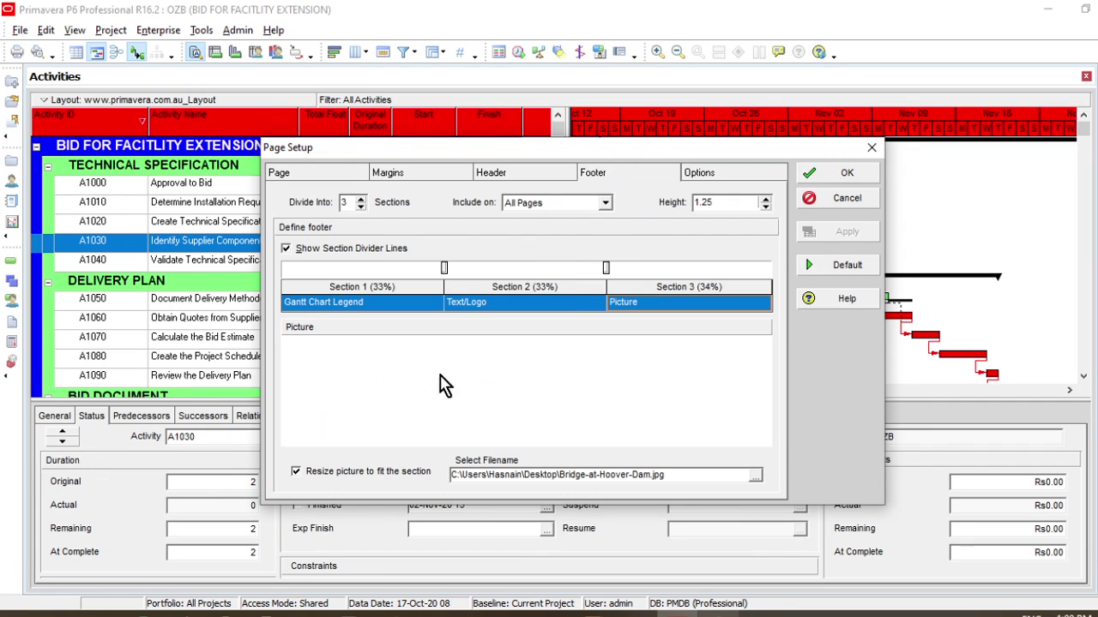
left_click(383, 310)
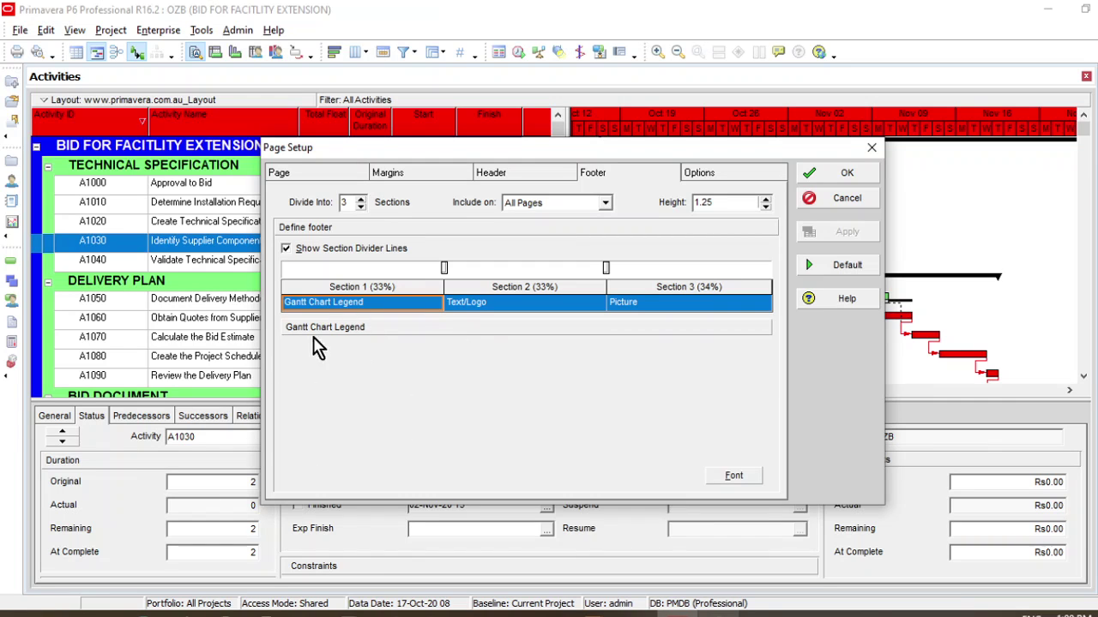
left_click(361, 307)
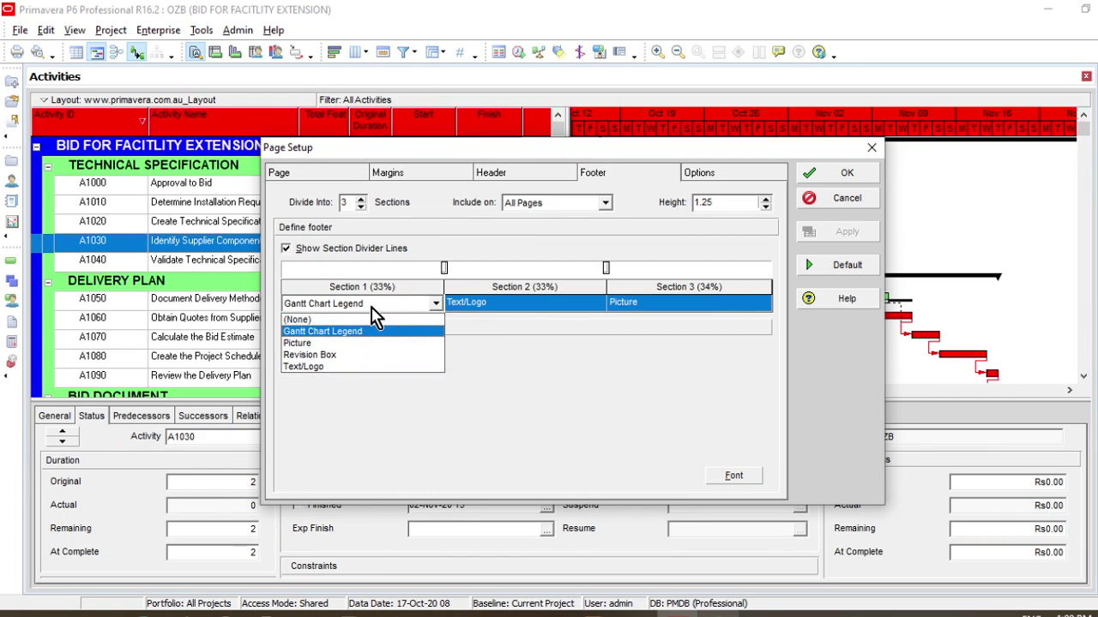
left_click(334, 333)
Examine the page number and total pages variables in the text of footer section 2.
left_click(510, 306)
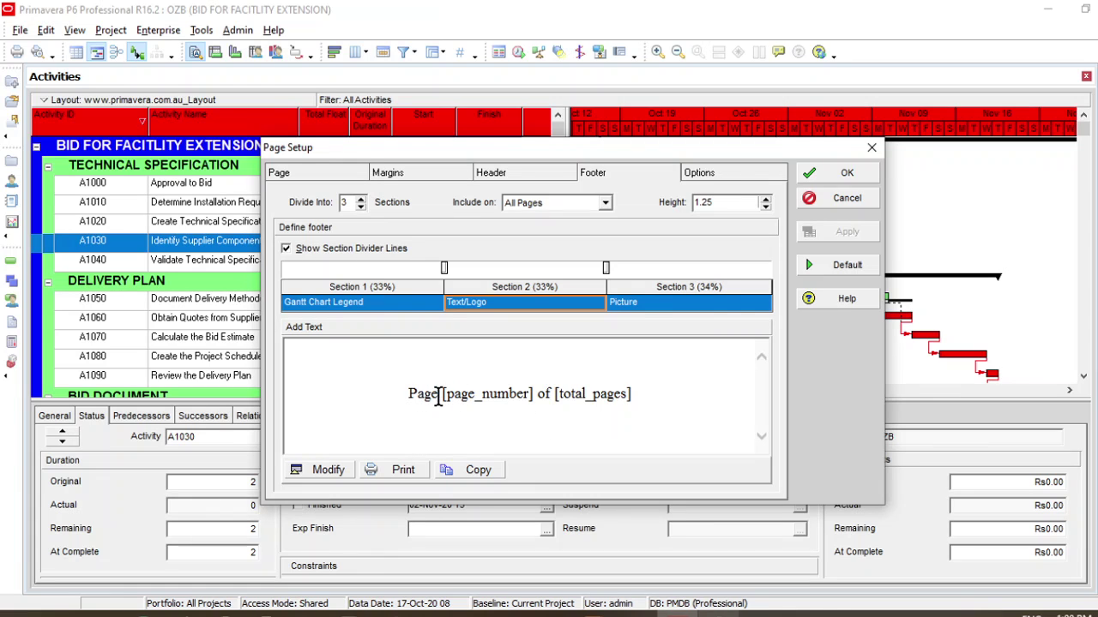
left_click_drag(442, 397, 634, 395)
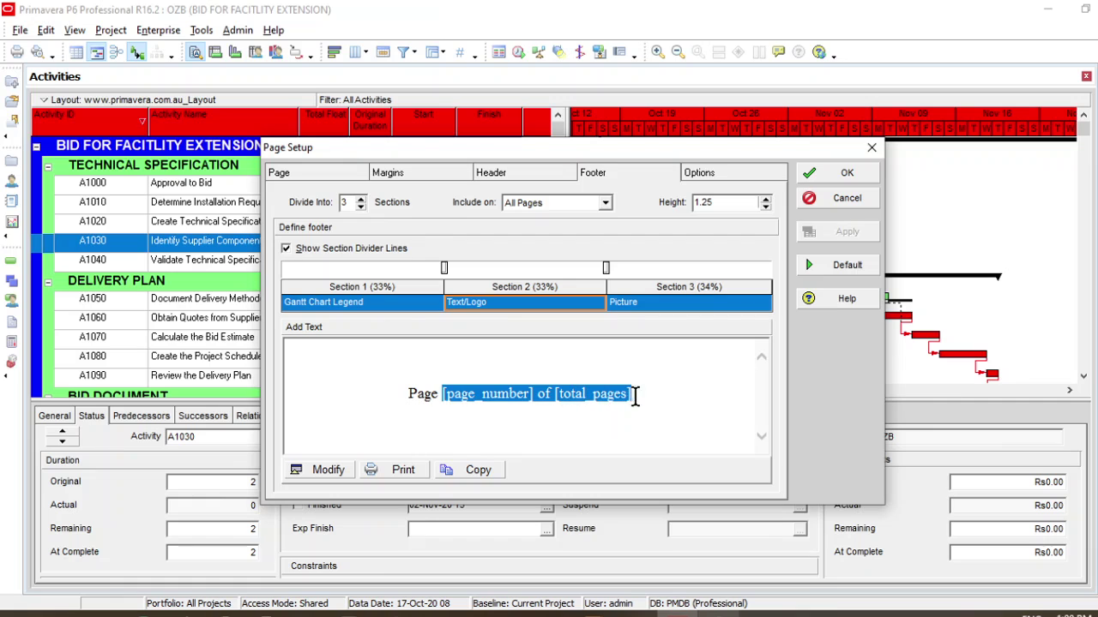
left_click(647, 407)
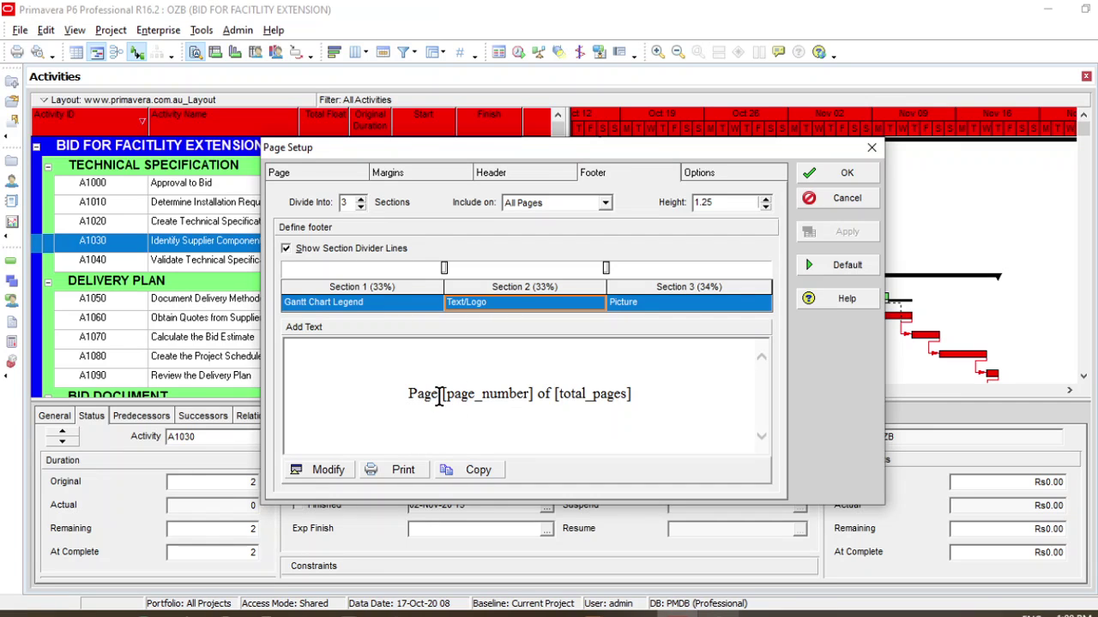
left_click_drag(437, 396, 540, 399)
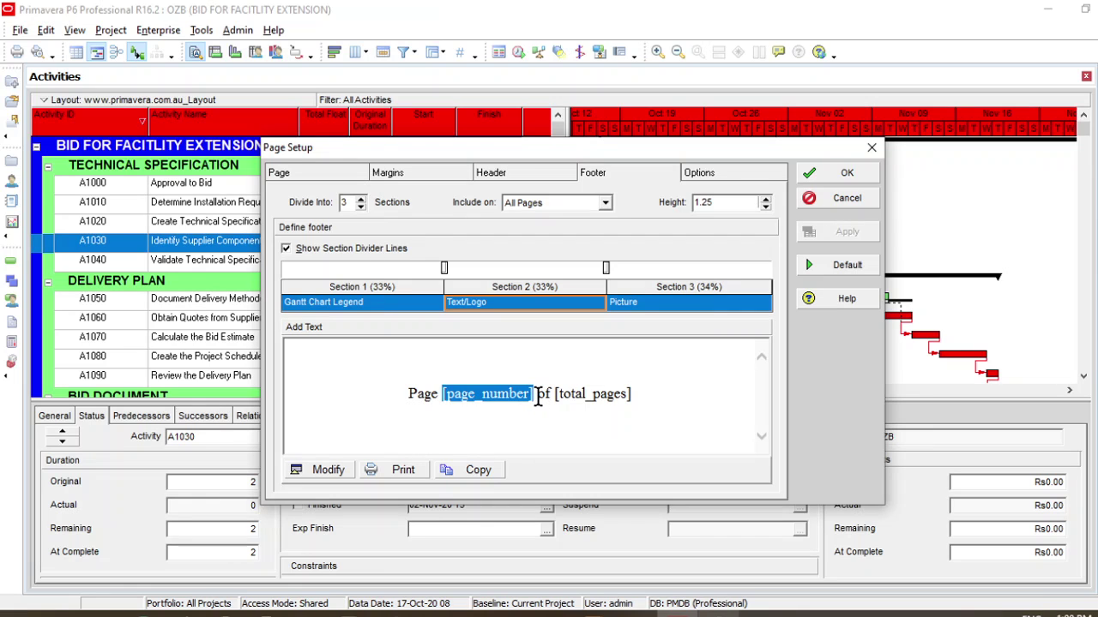
double_click(541, 396)
left_click(555, 396)
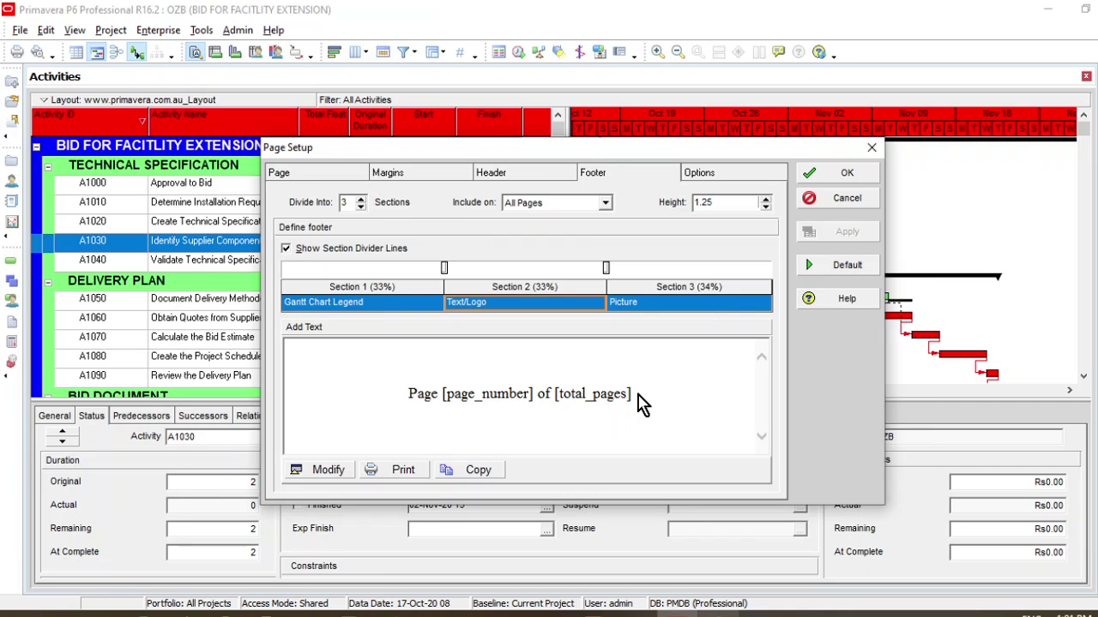
Review the font settings of the page numbering text in footer section 2.
left_click(343, 480)
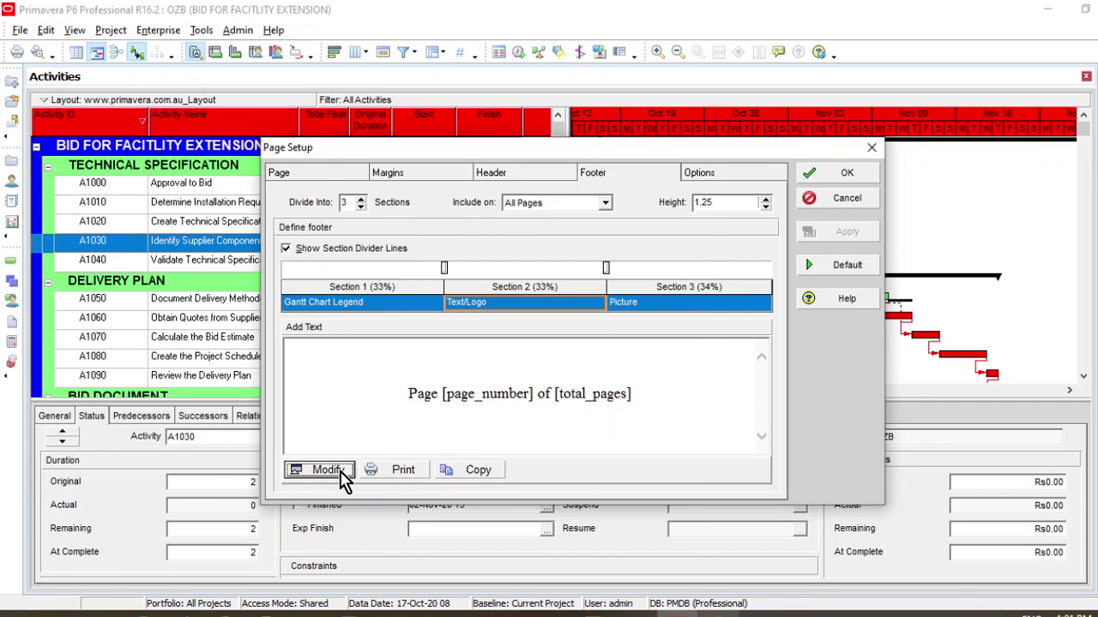
left_click(420, 208)
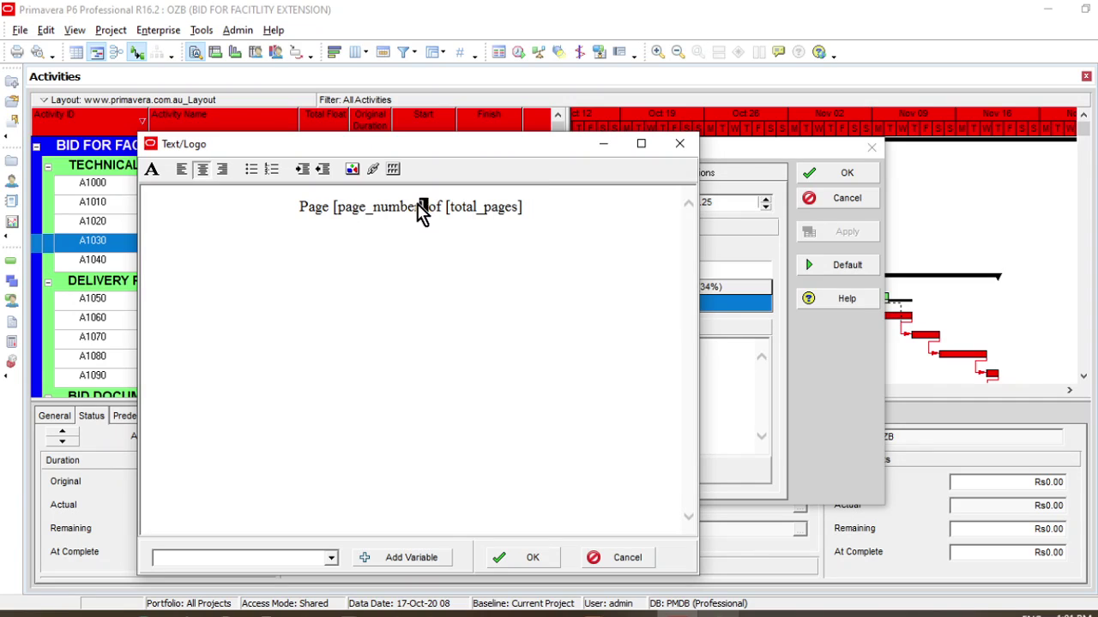
triple_click(421, 212)
left_click(517, 216)
left_click_drag(529, 214, 301, 279)
left_click(380, 326)
left_click(152, 170)
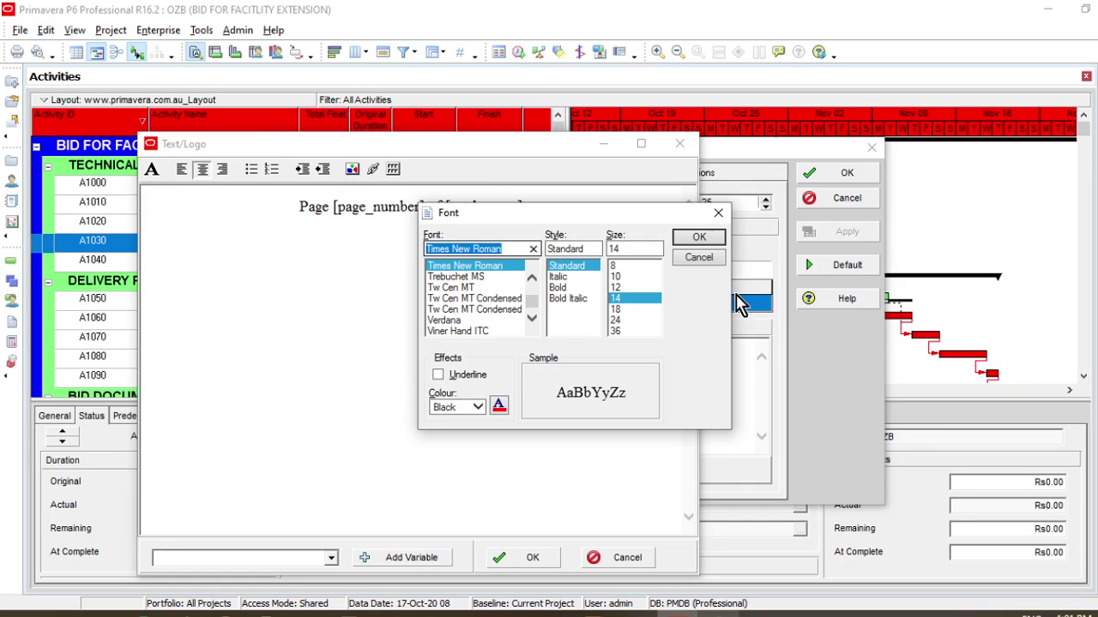
left_click(724, 223)
left_click(541, 560)
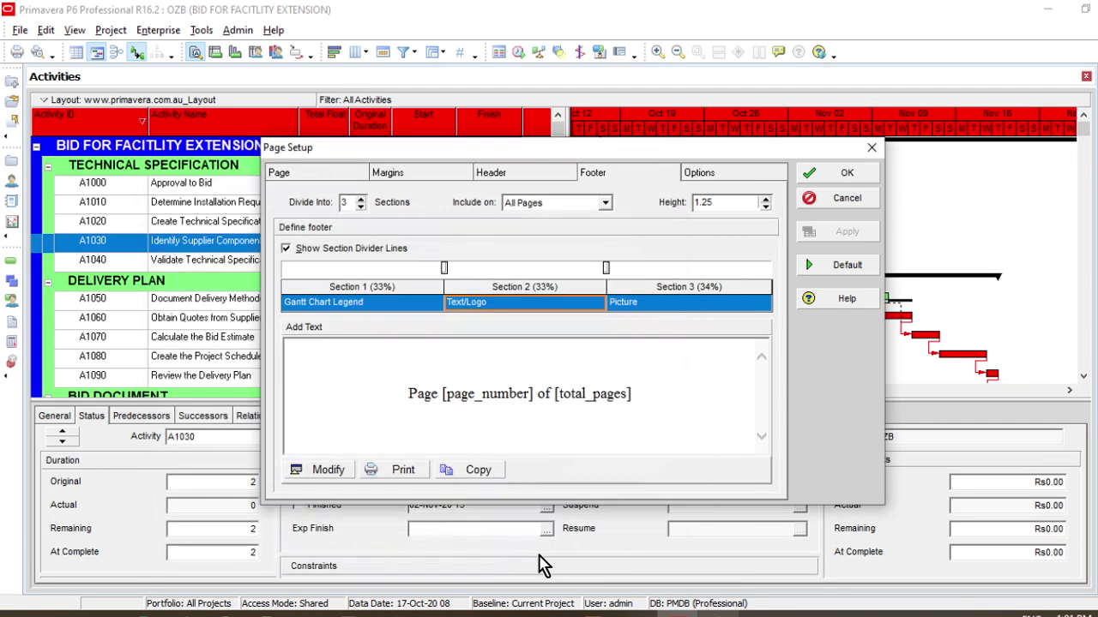
Inspect the picture settings of footer section 3 and the file browser for choosing its image.
left_click(654, 316)
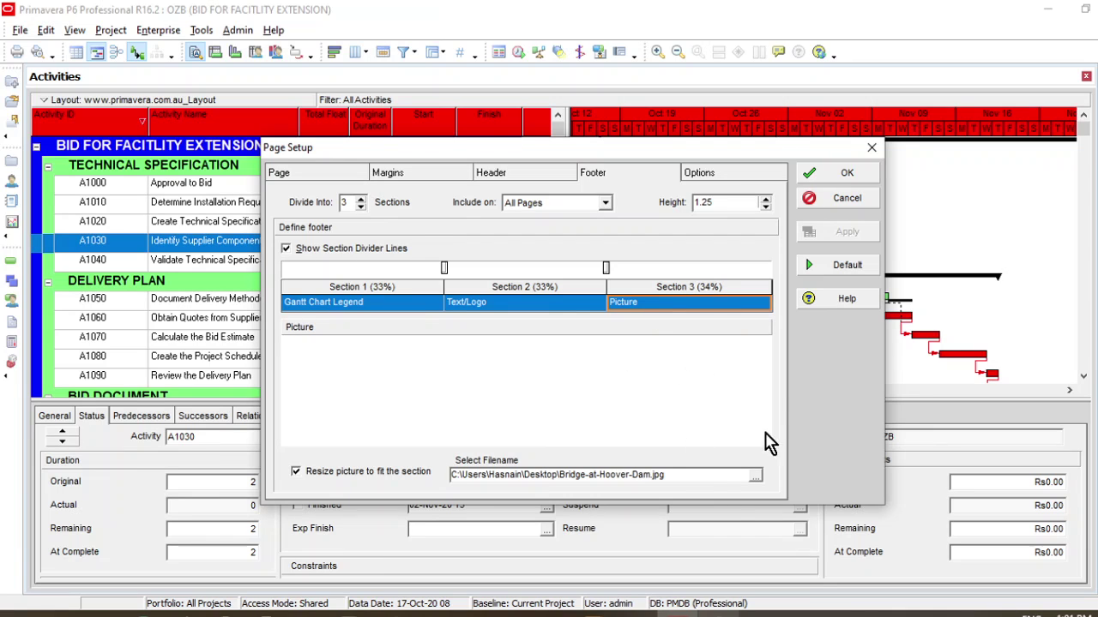
left_click(755, 478)
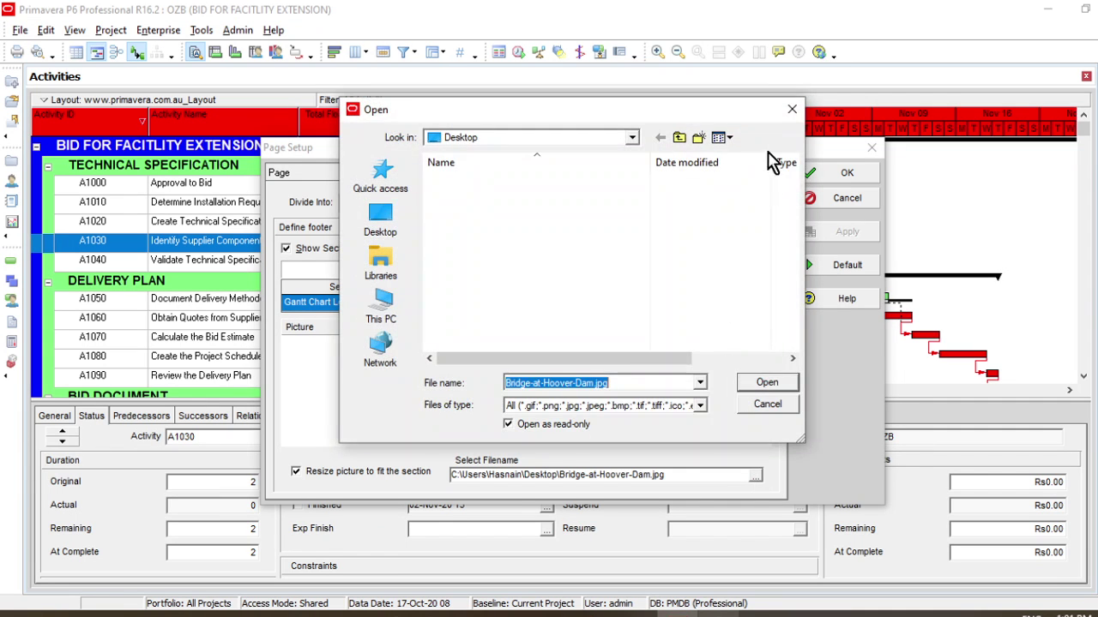
left_click(791, 112)
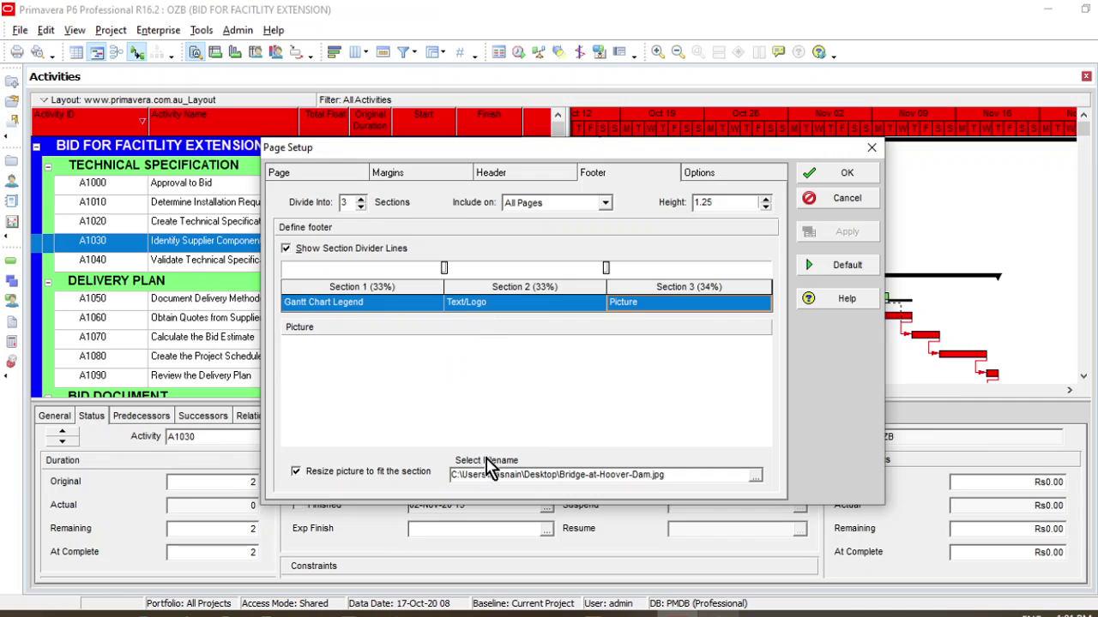
Review the page, margins, header and footer settings of the page setup.
left_click(352, 172)
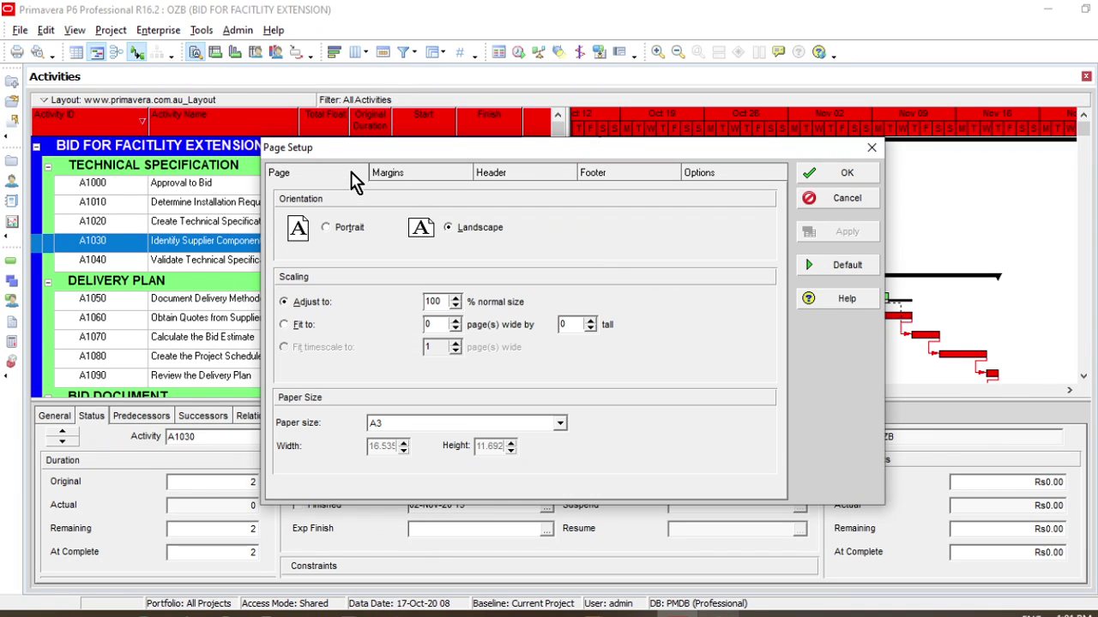
left_click(443, 176)
left_click(553, 175)
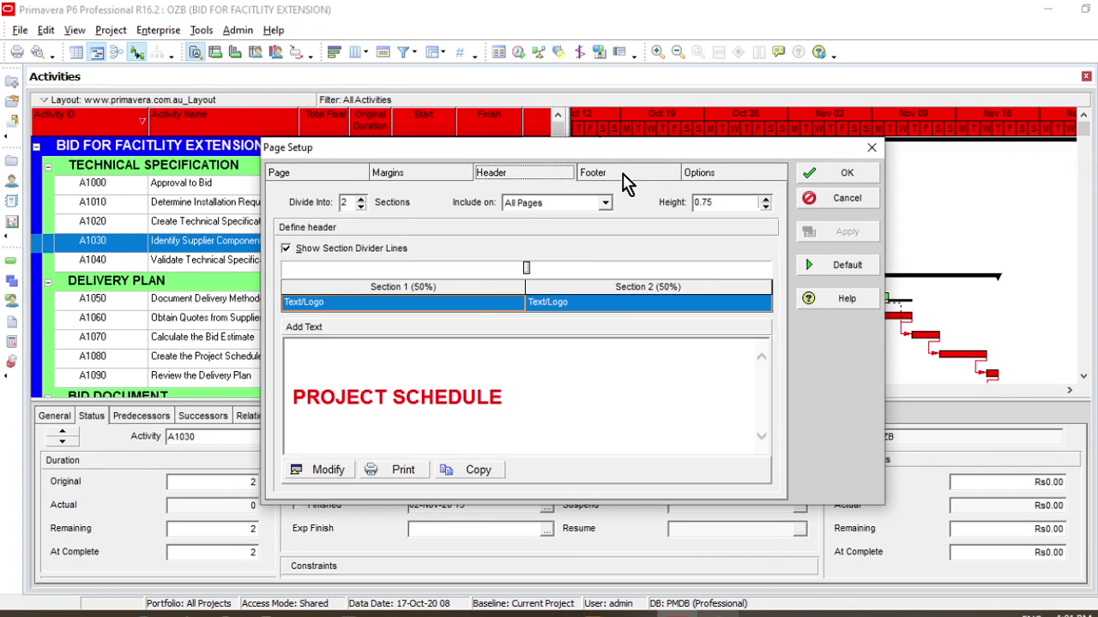
left_click(622, 176)
Set the printed timescale start to the custom date 12-Oct-20, hour 00, in the page setup options.
left_click(739, 180)
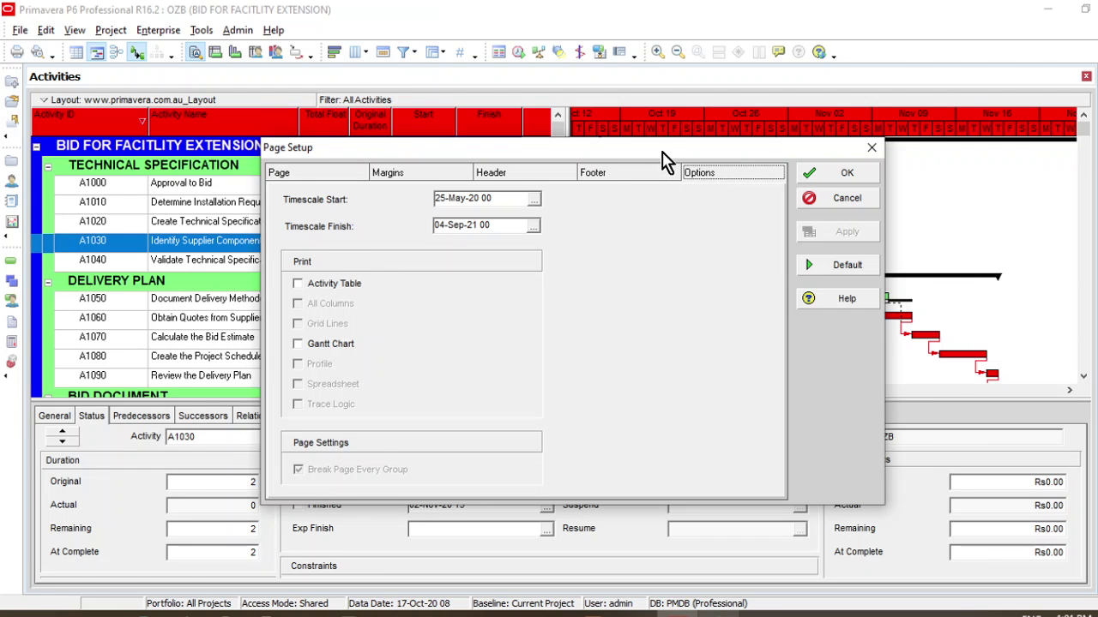
left_click_drag(662, 154, 732, 232)
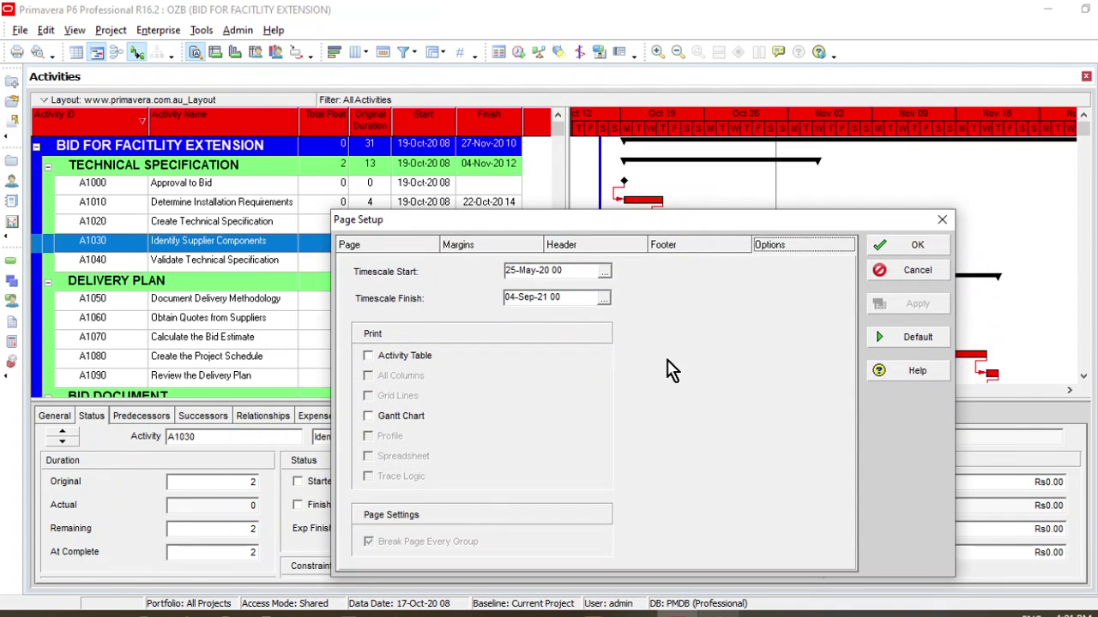
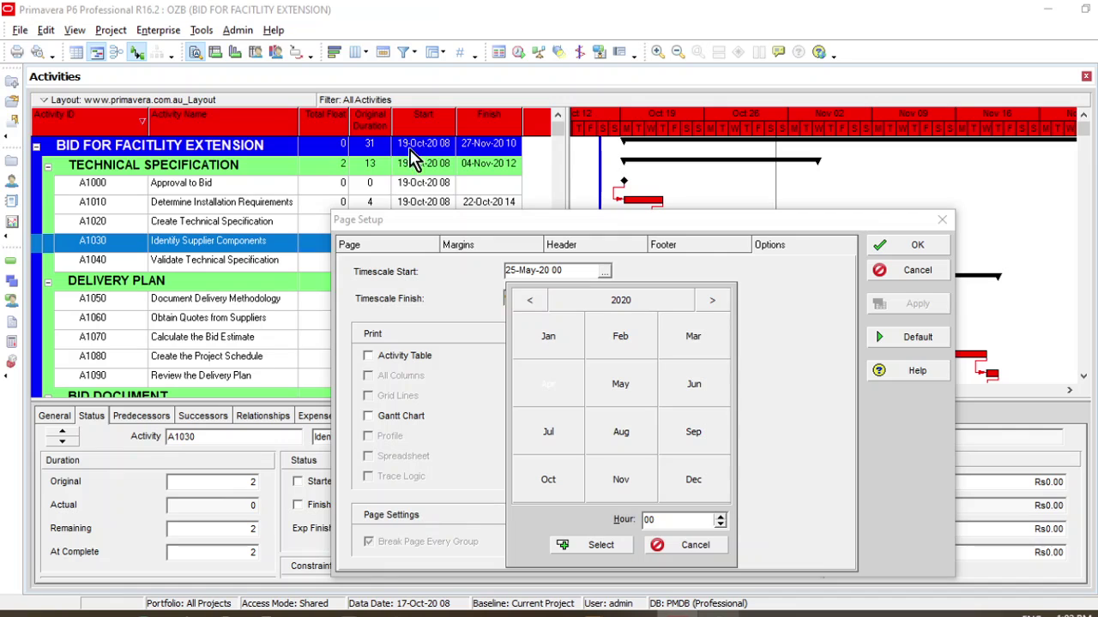
left_click(549, 479)
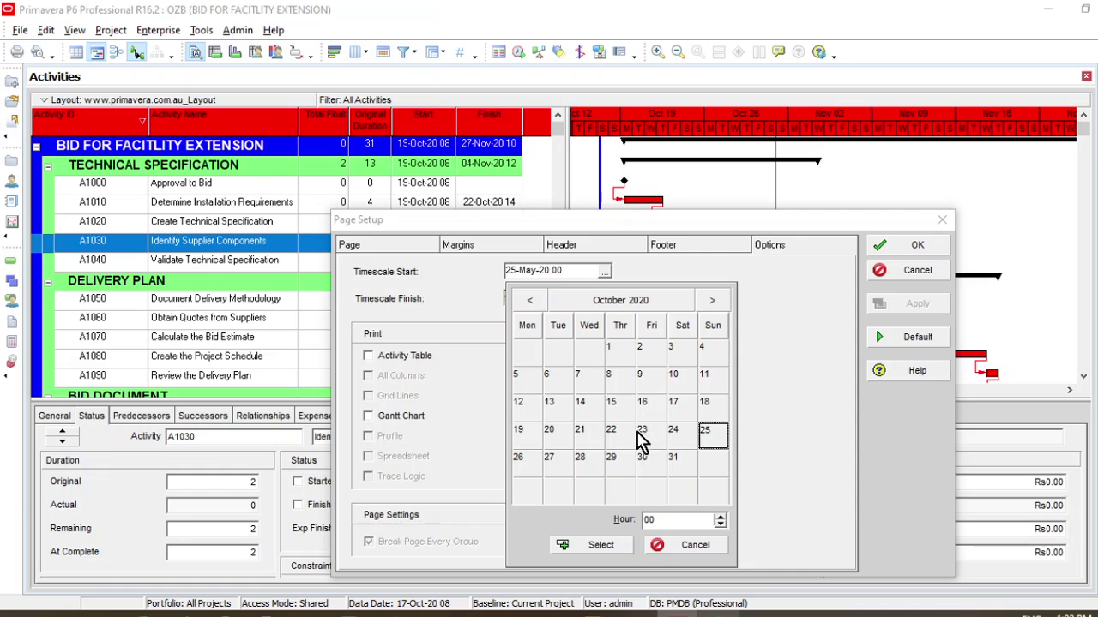
left_click(525, 405)
left_click(598, 547)
Set the printed timescale finish to the custom date 03-Dec-20, hour 00, in the page setup options.
left_click(605, 298)
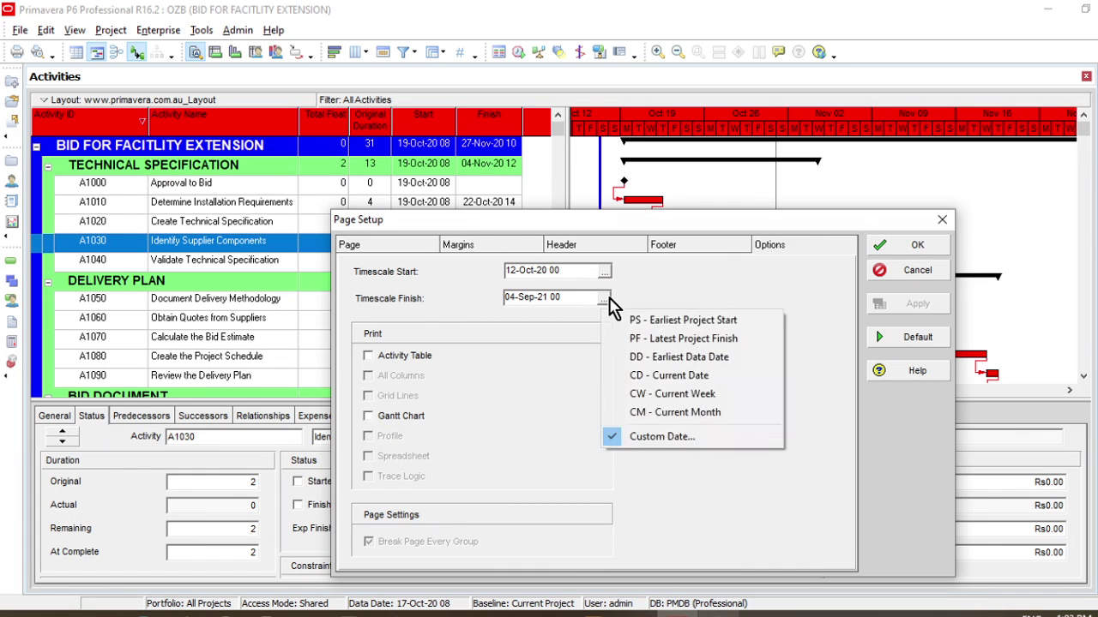
left_click(652, 436)
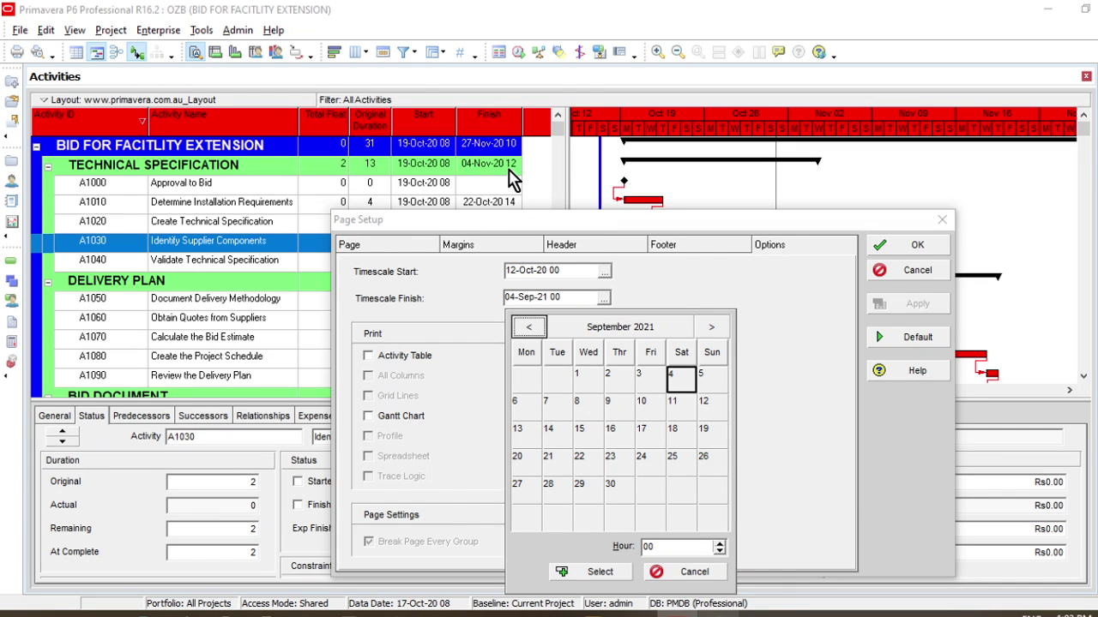
left_click(596, 328)
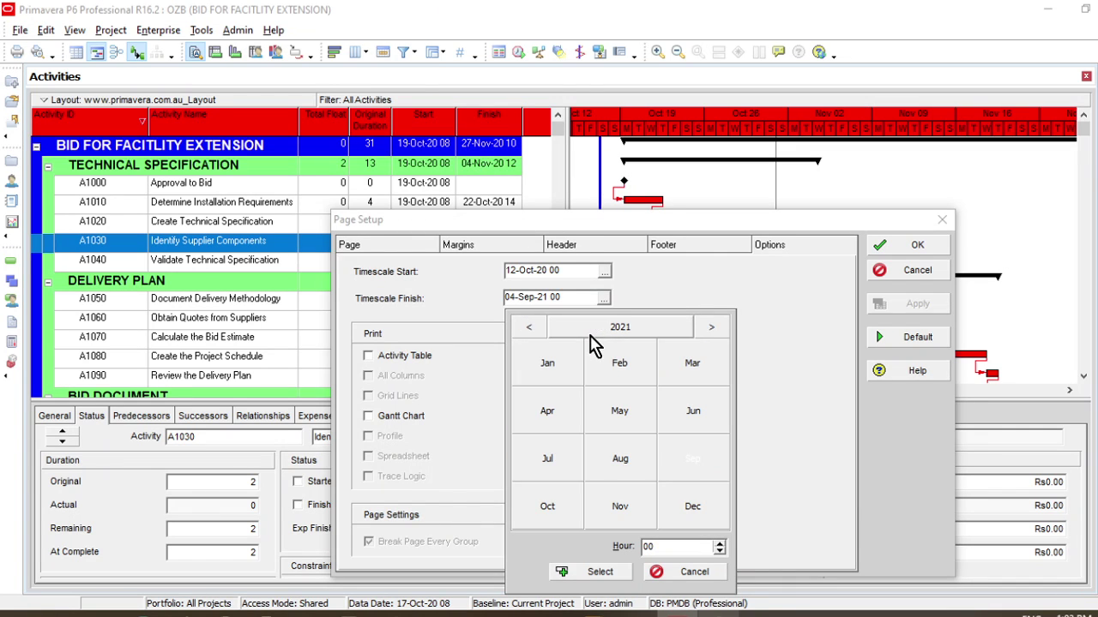
left_click(528, 327)
left_click(627, 506)
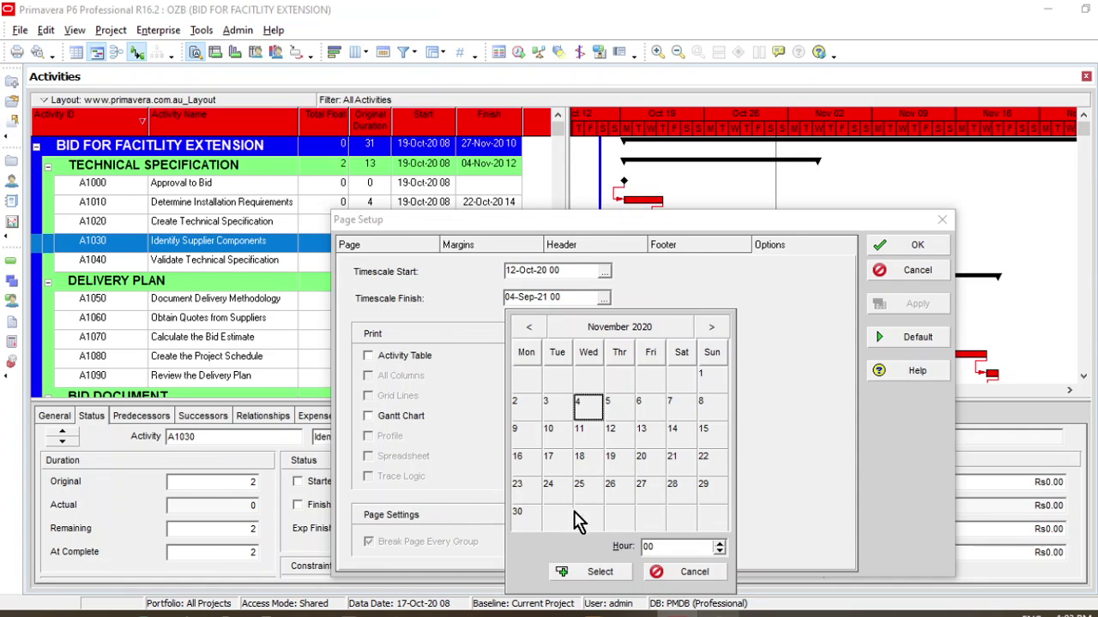
left_click(709, 329)
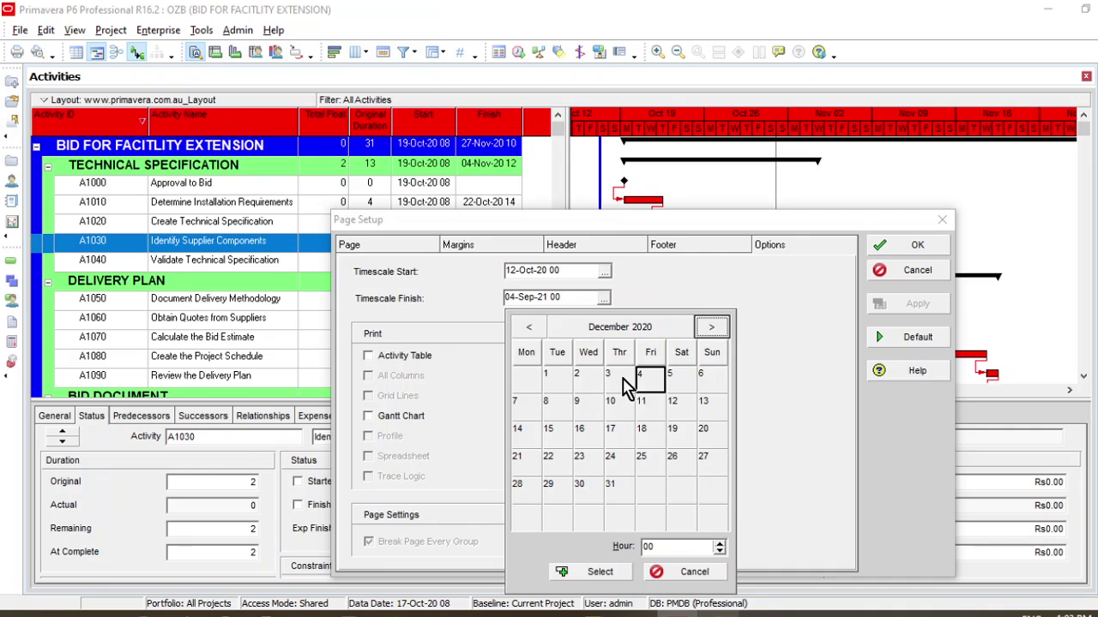
left_click(623, 381)
left_click(597, 572)
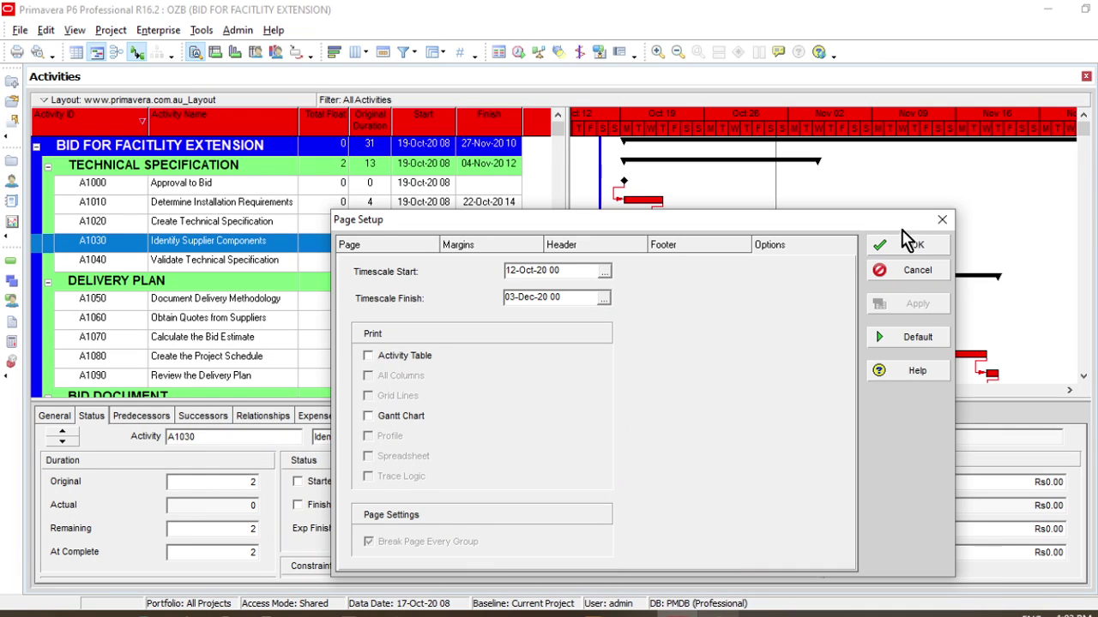
Include the Activity Table, All Columns, Grid Lines and Gantt Chart in the printout and apply the page setup.
left_click(367, 356)
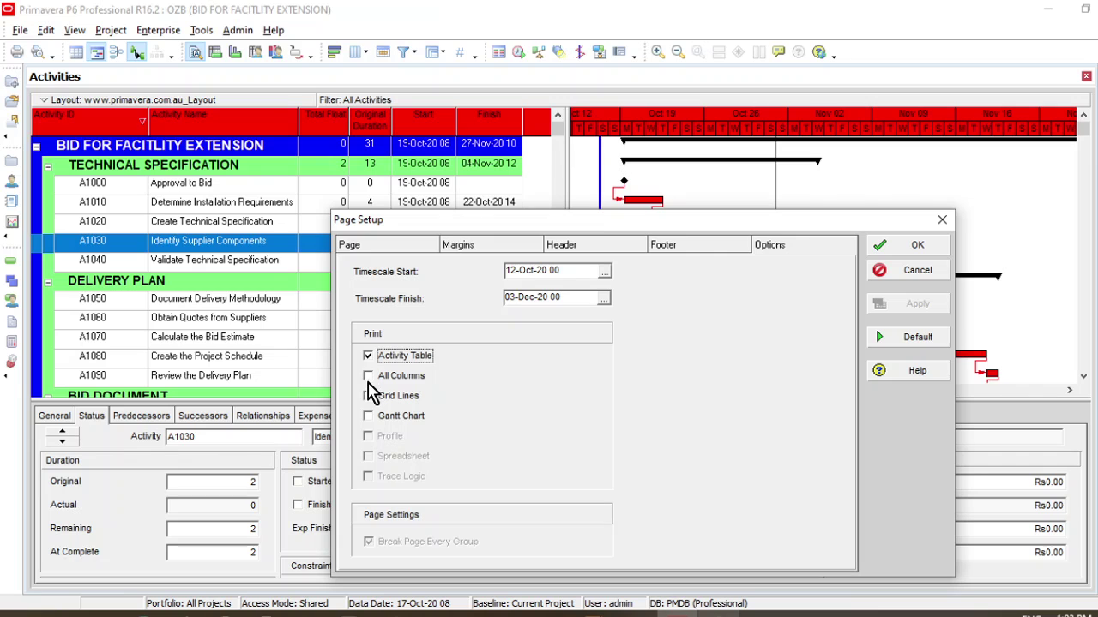
left_click(368, 376)
left_click(368, 396)
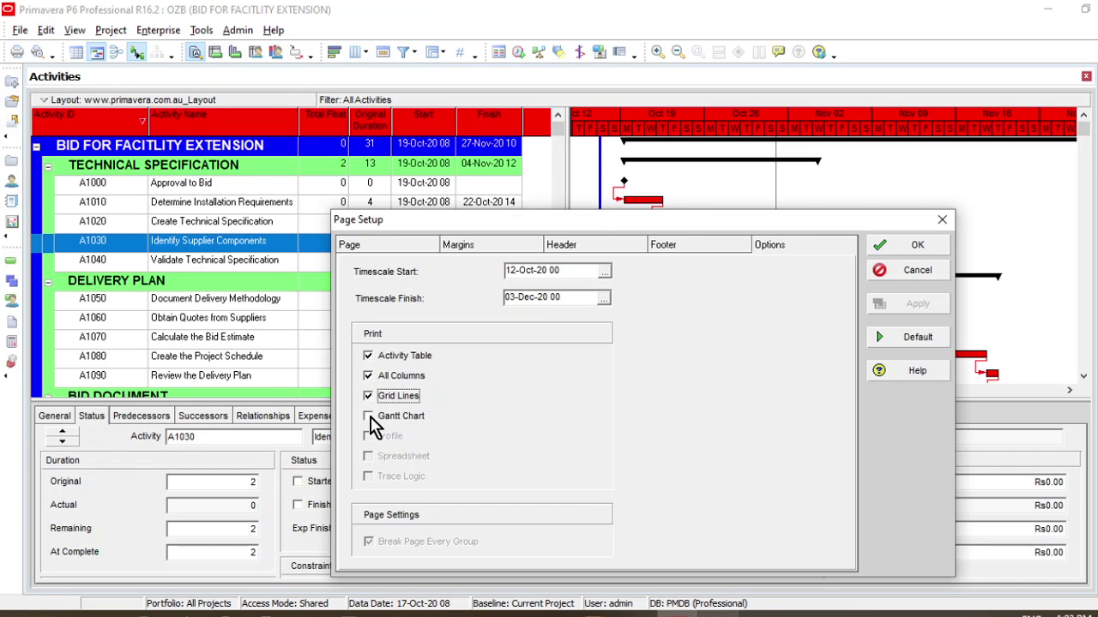
left_click(371, 418)
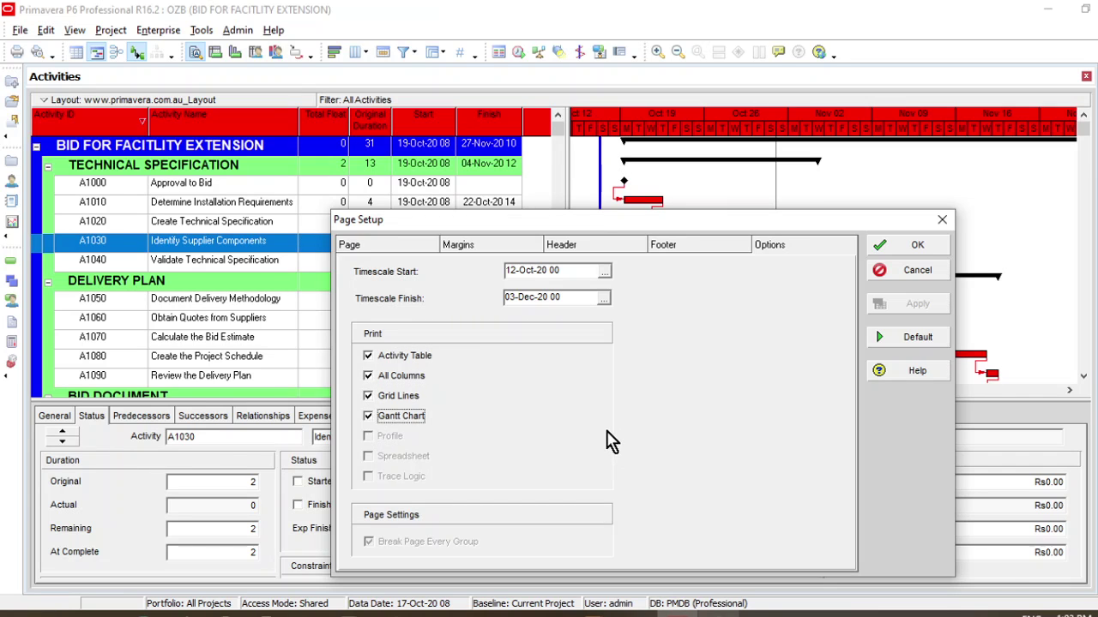
left_click(918, 246)
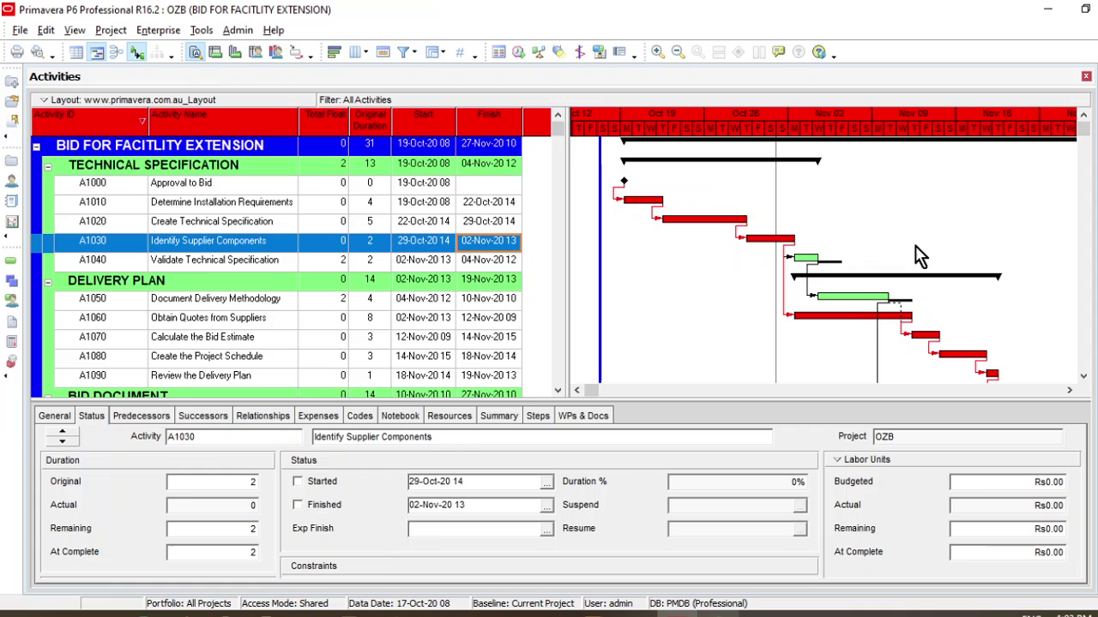
Check the whole schedule page with its header, Gantt chart and footer in the print preview.
left_click(19, 30)
left_click(67, 67)
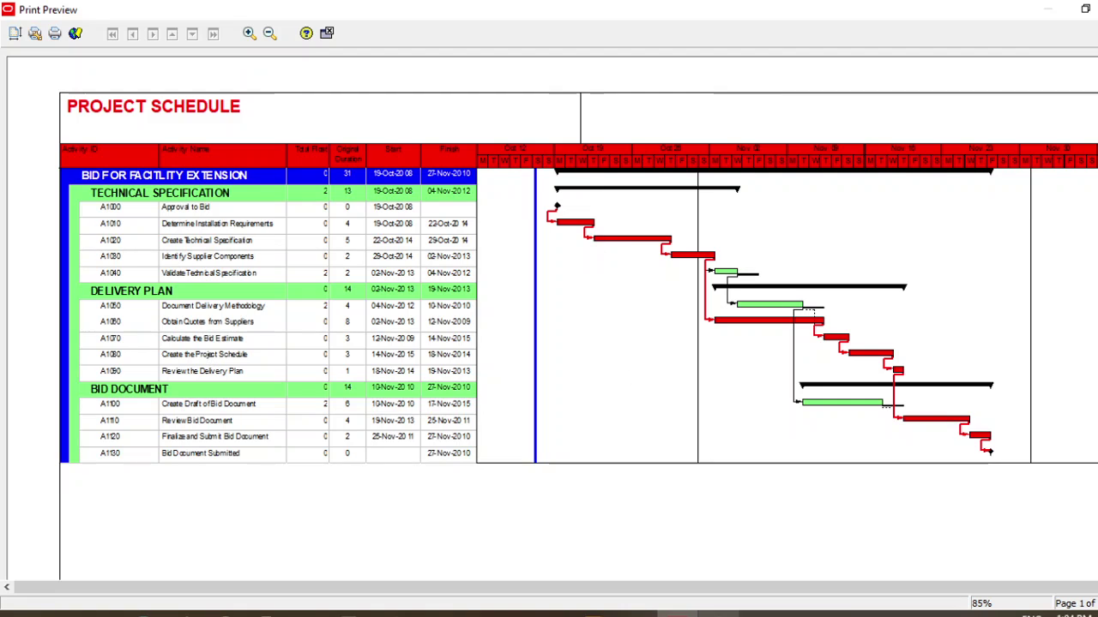
left_click(269, 34)
left_click(269, 34)
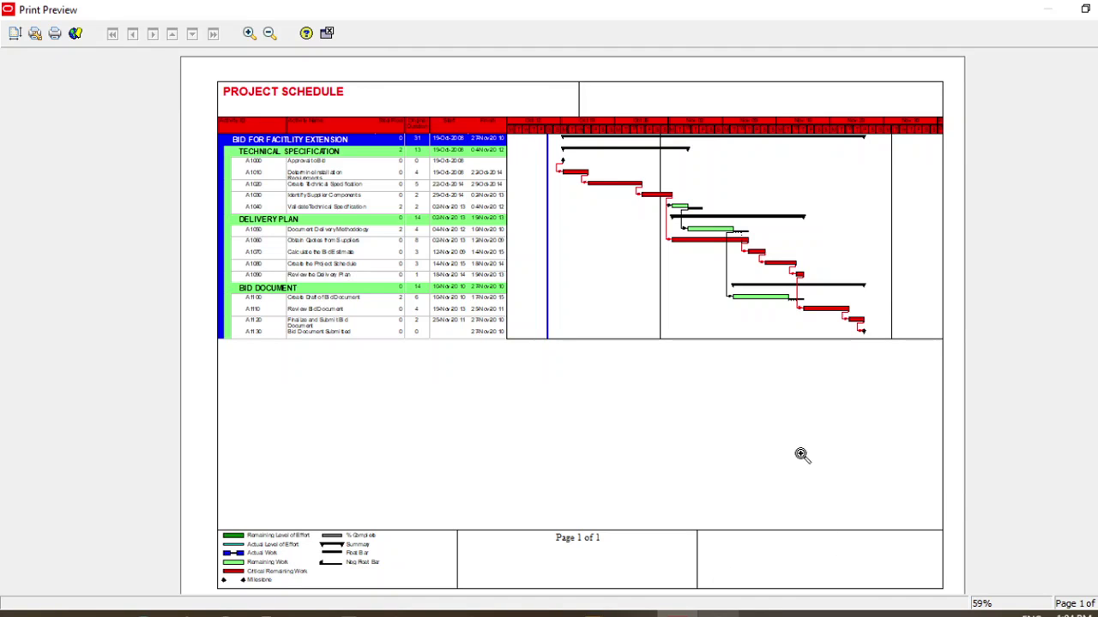
left_click(326, 34)
Set the page scaling to 110% of normal size in the page setup.
left_click(19, 30)
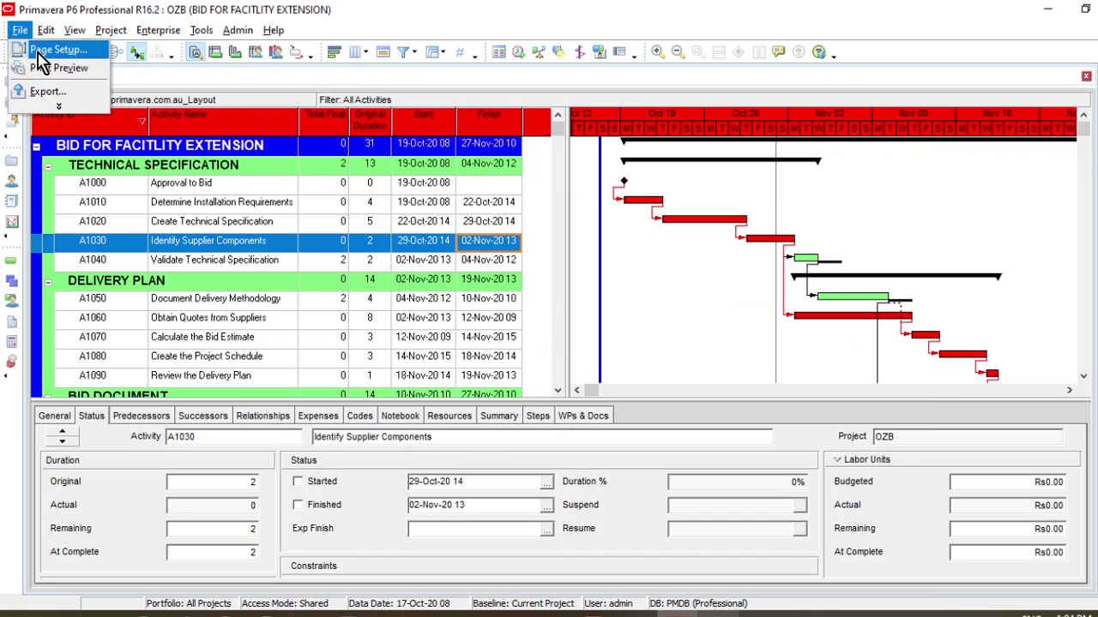
left_click(58, 50)
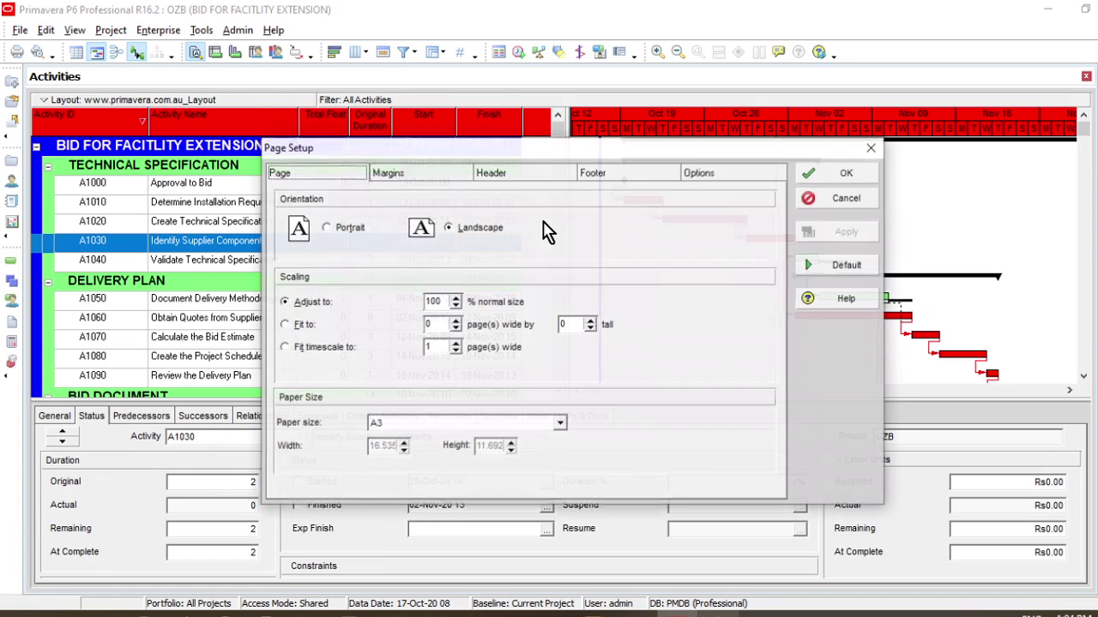
left_click_drag(443, 302, 419, 302)
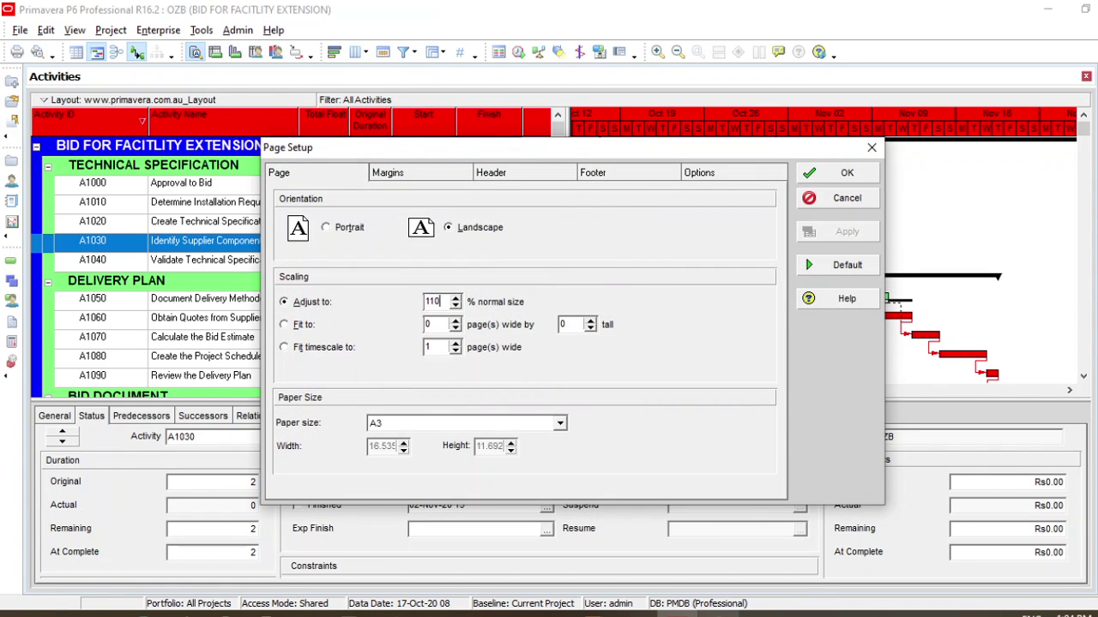
left_click(839, 172)
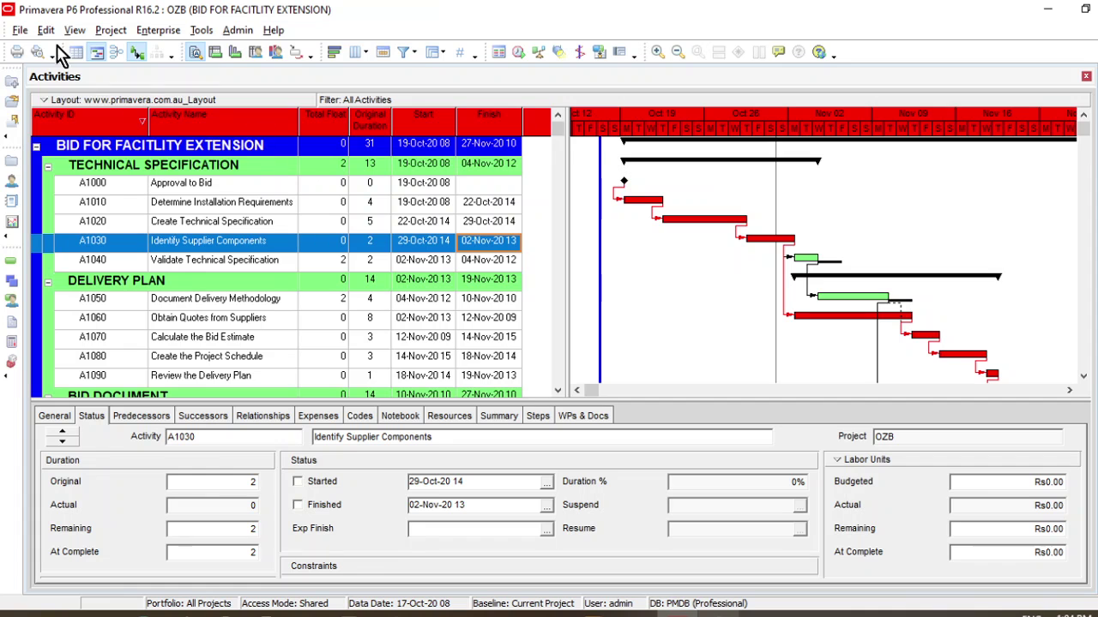
Check how the enlarged scaling fits the schedule on the page in the print preview.
left_click(24, 37)
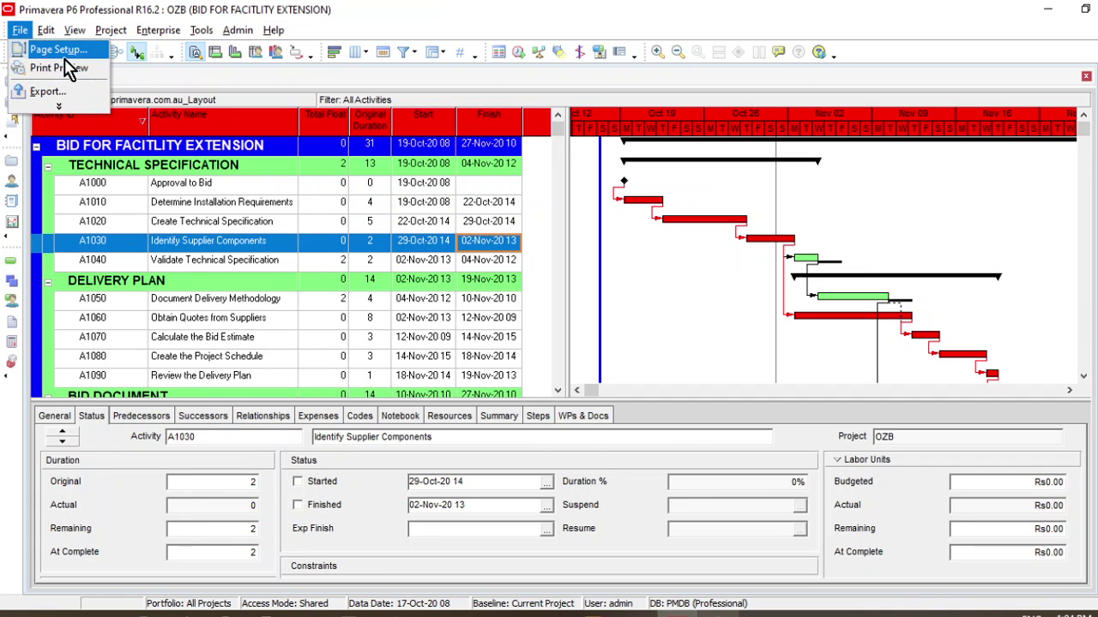
left_click(67, 71)
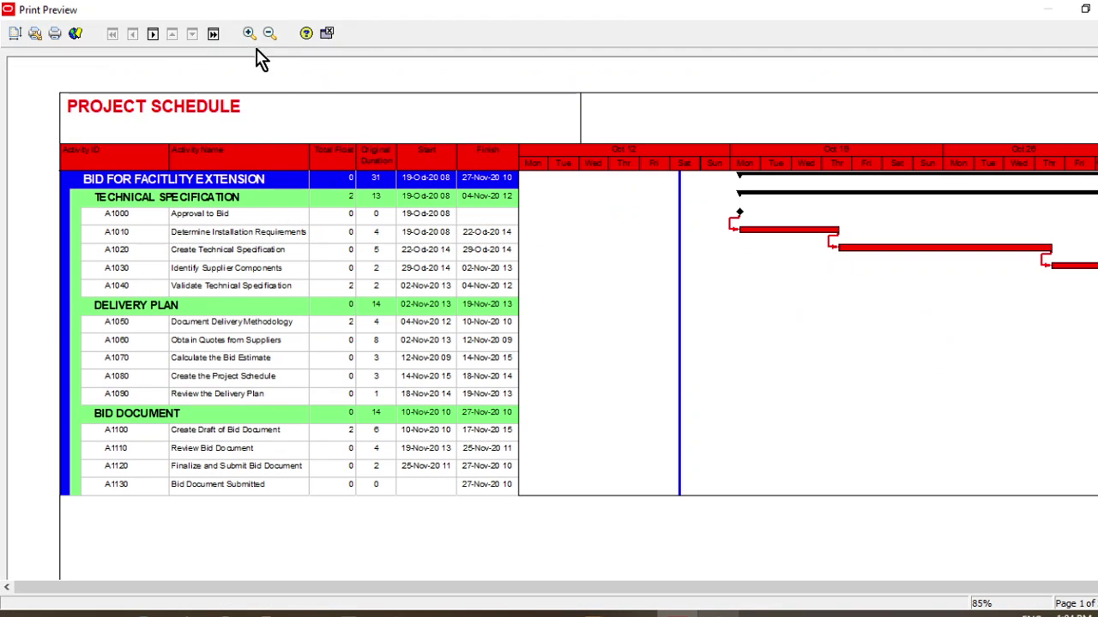
left_click(268, 33)
left_click(268, 32)
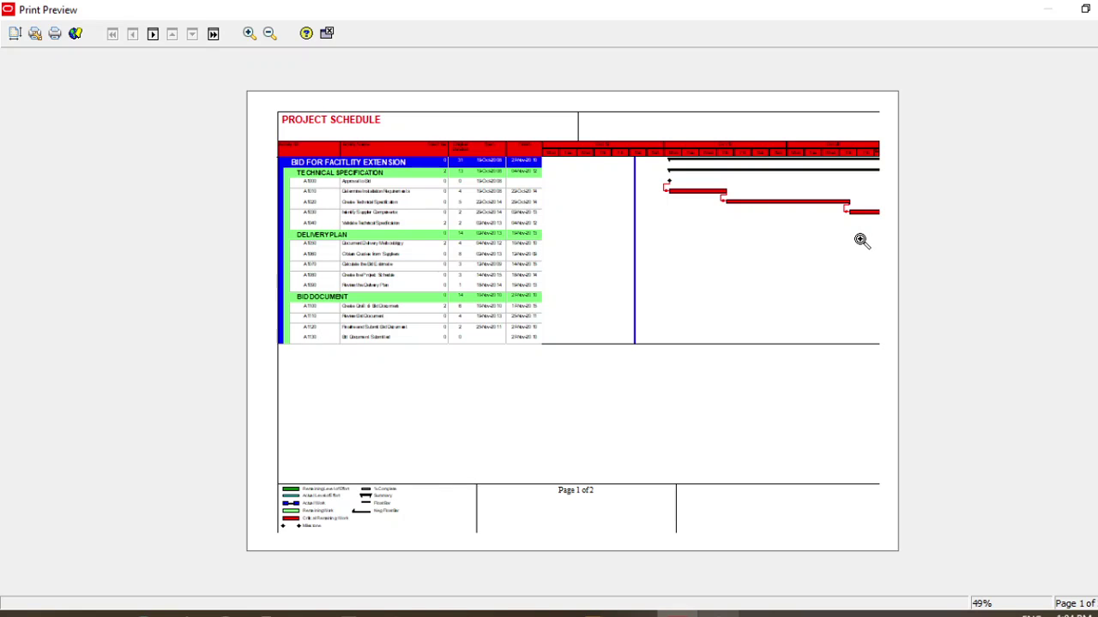
left_click(327, 34)
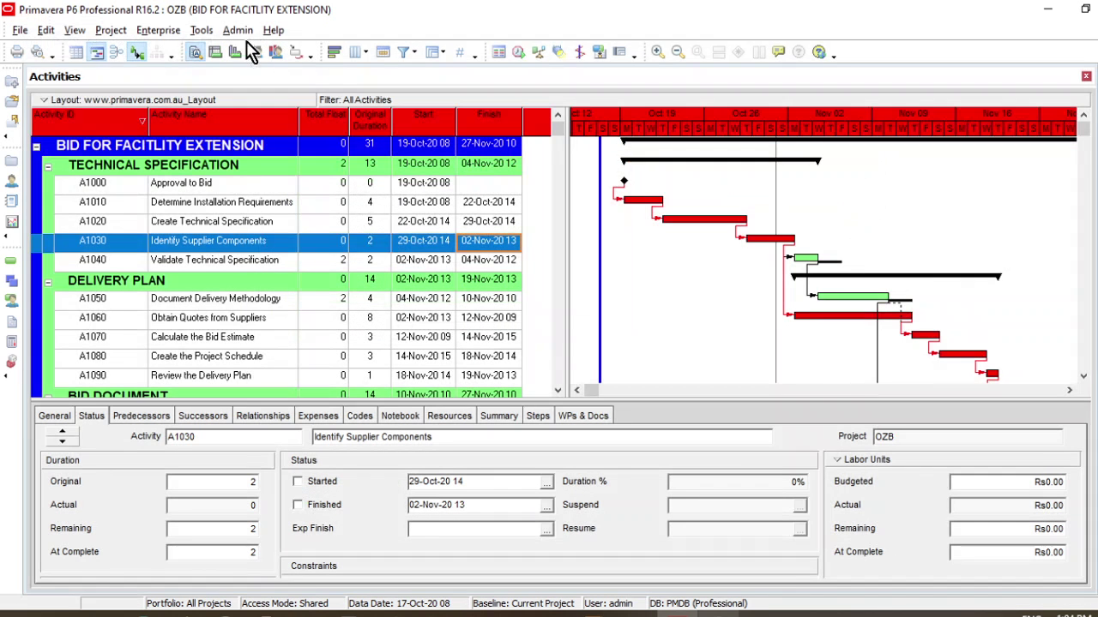
Set the page scaling back to 100% of normal size in the page setup.
left_click(19, 34)
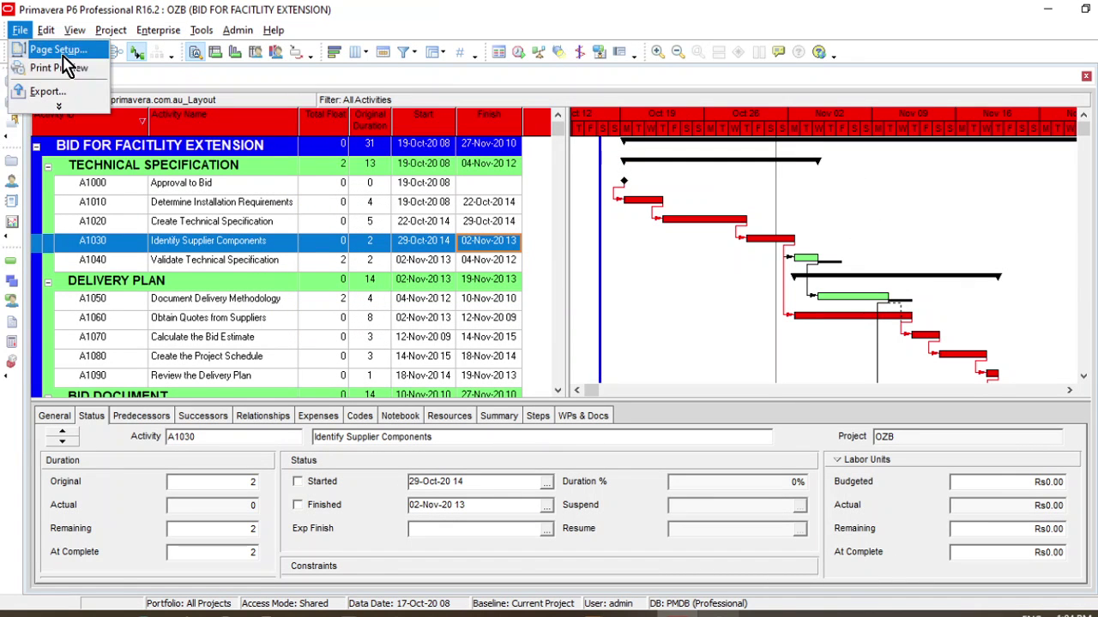
left_click(58, 49)
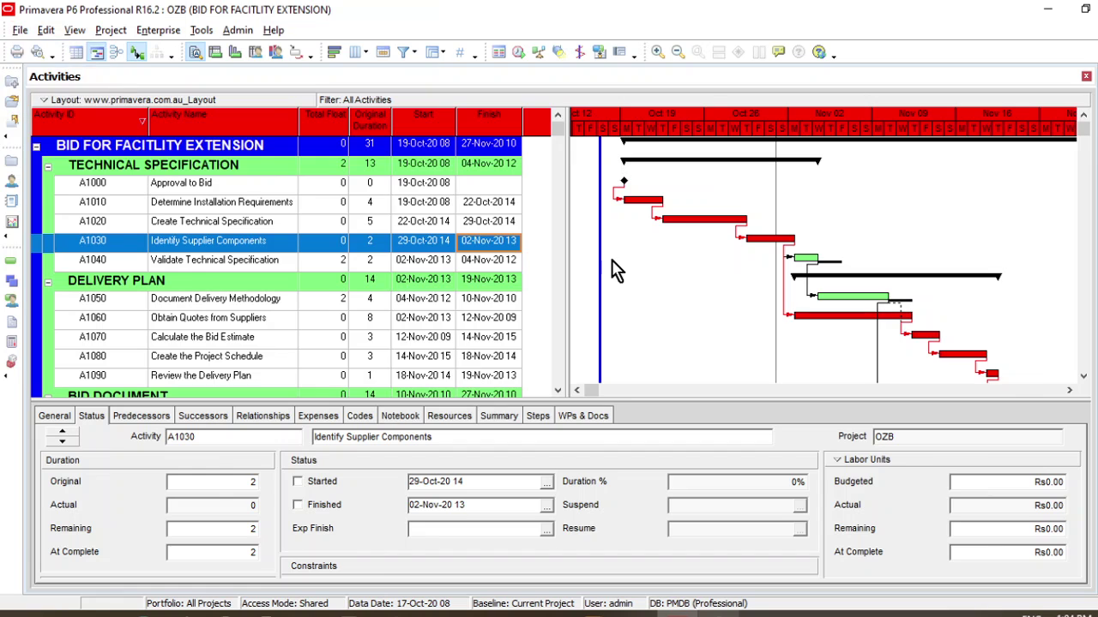
left_click(446, 302)
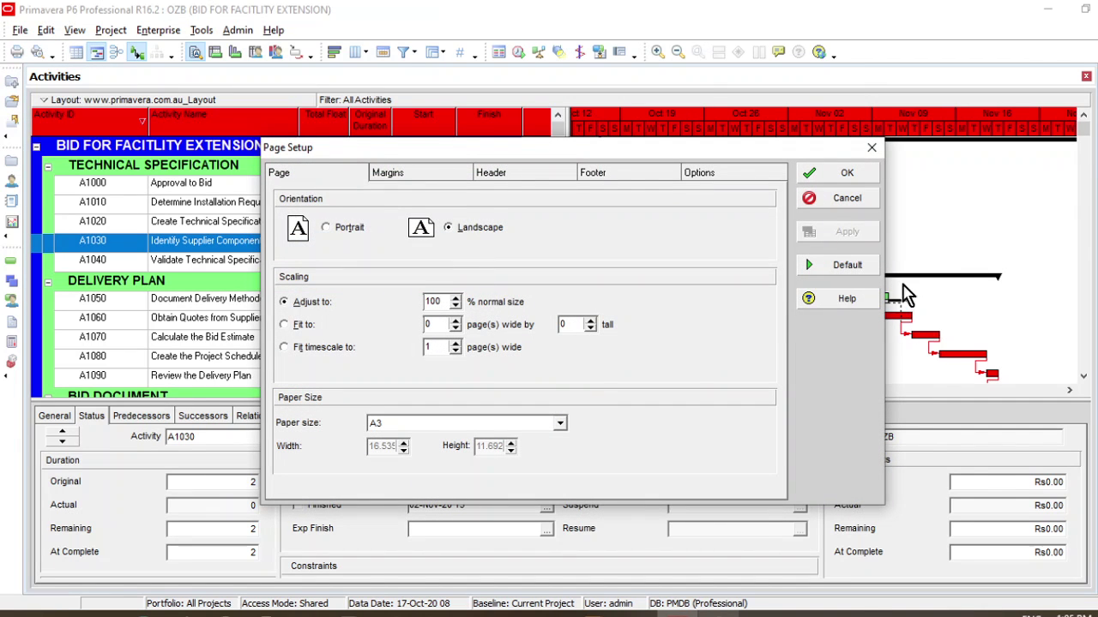
left_click(833, 177)
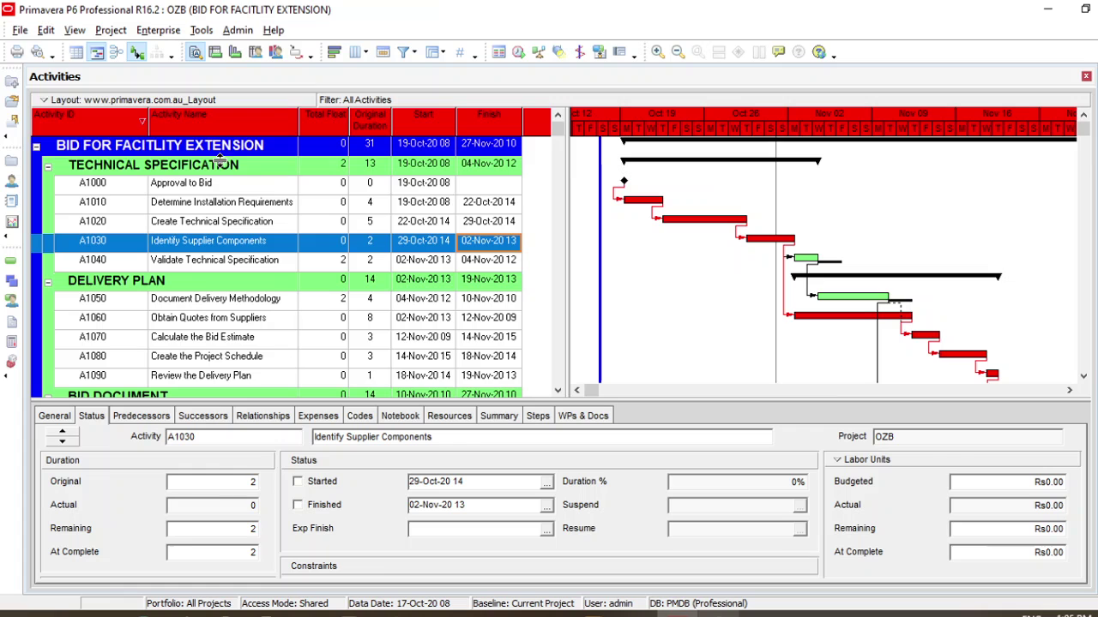
Center the [project_name] variable text in header section 2 of the page setup.
left_click(19, 30)
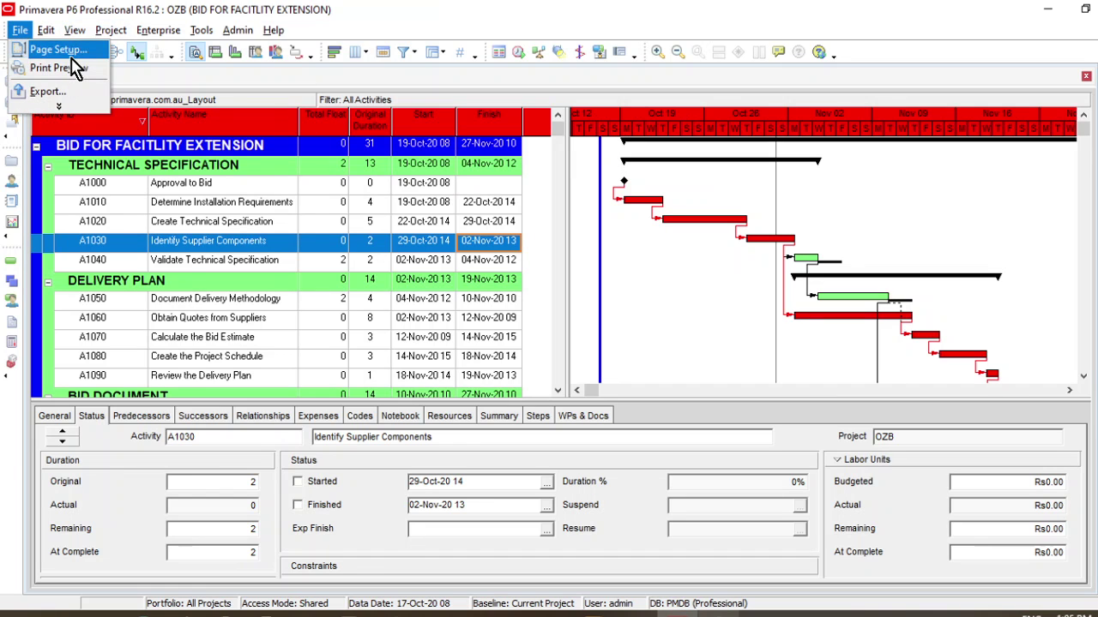
left_click(537, 193)
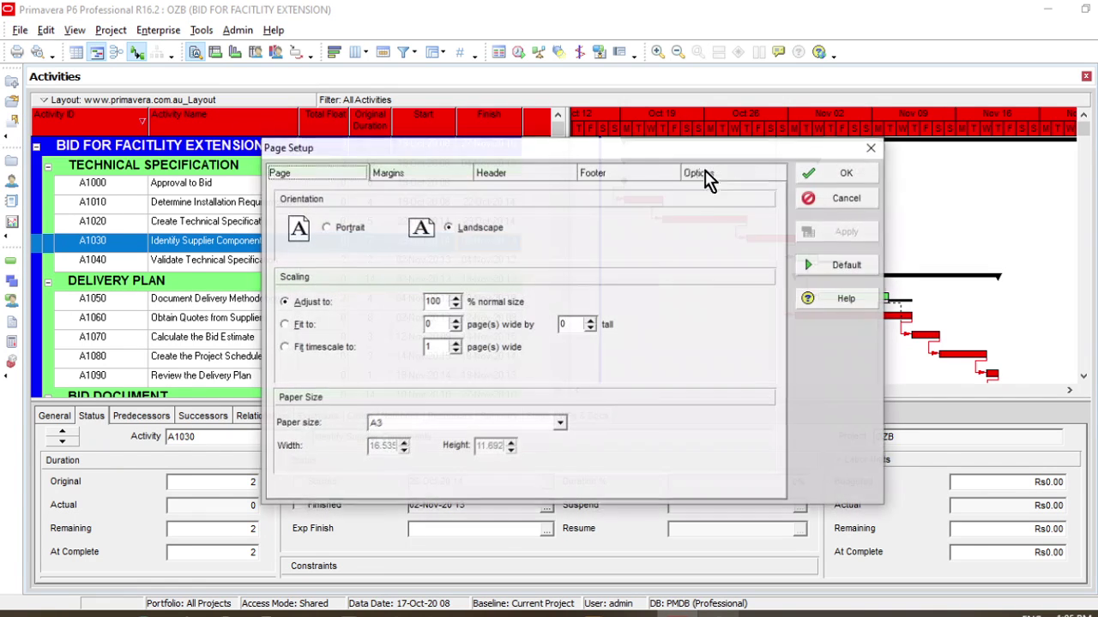
left_click(729, 174)
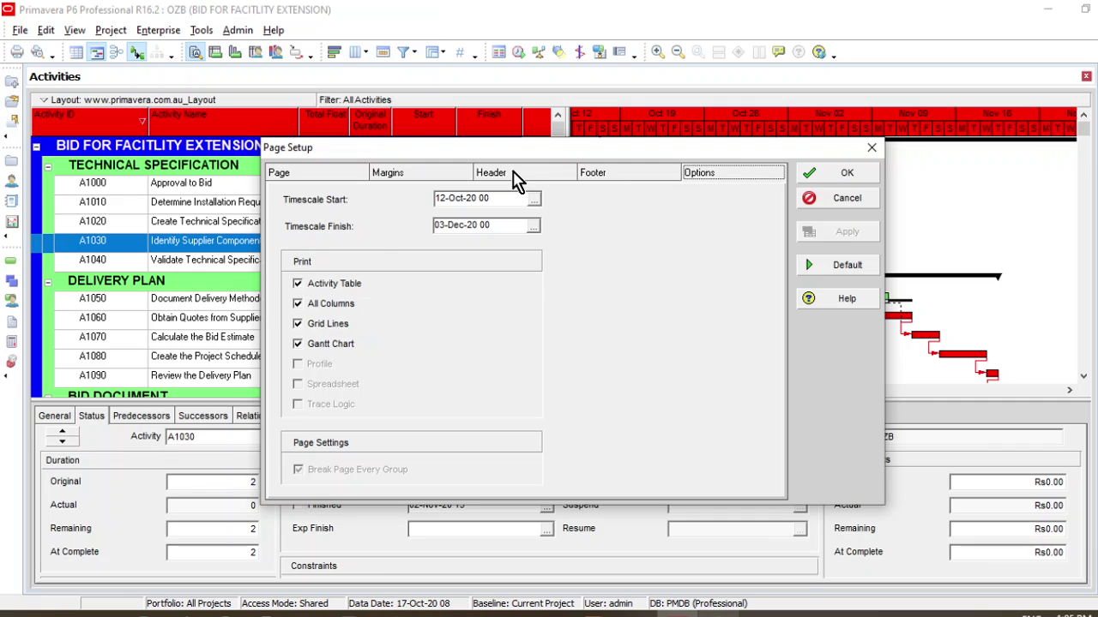
left_click(515, 178)
left_click(607, 305)
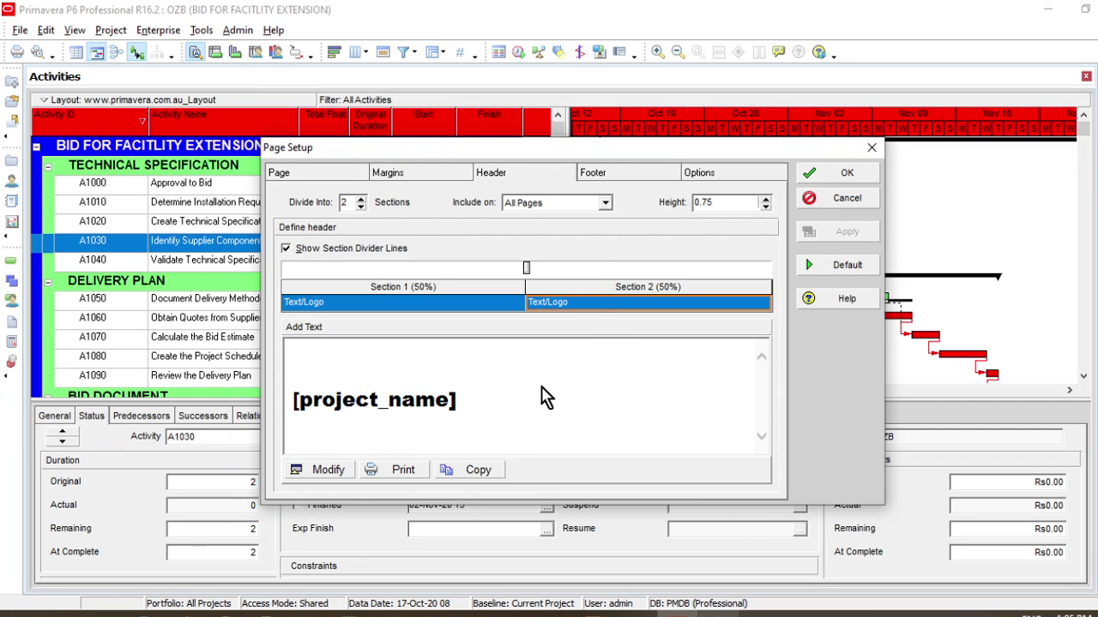
triple_click(399, 403)
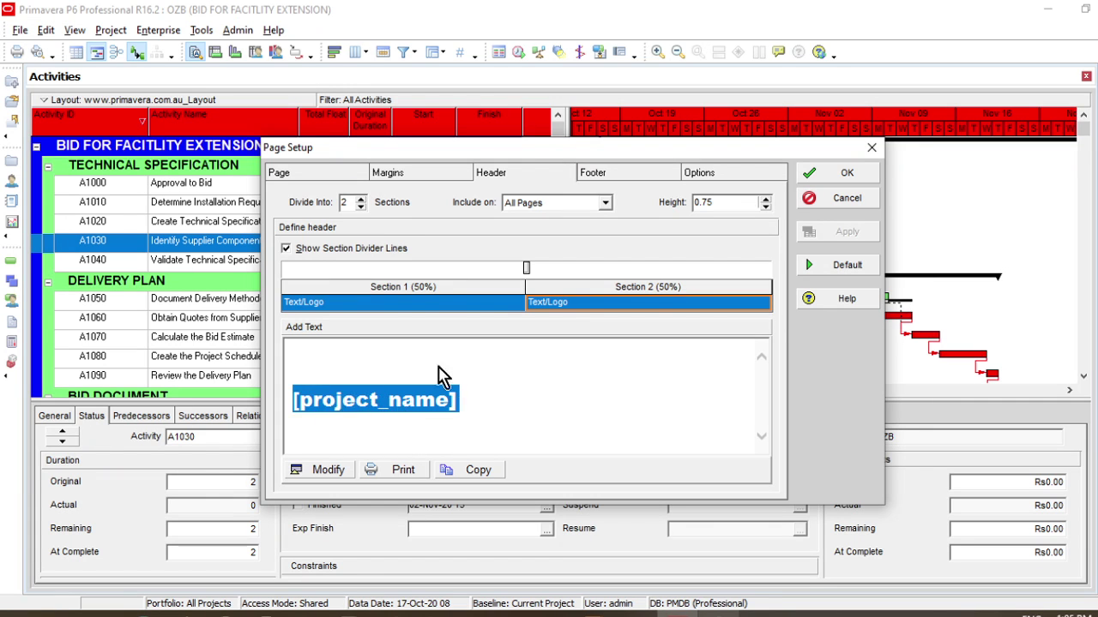
left_click(333, 471)
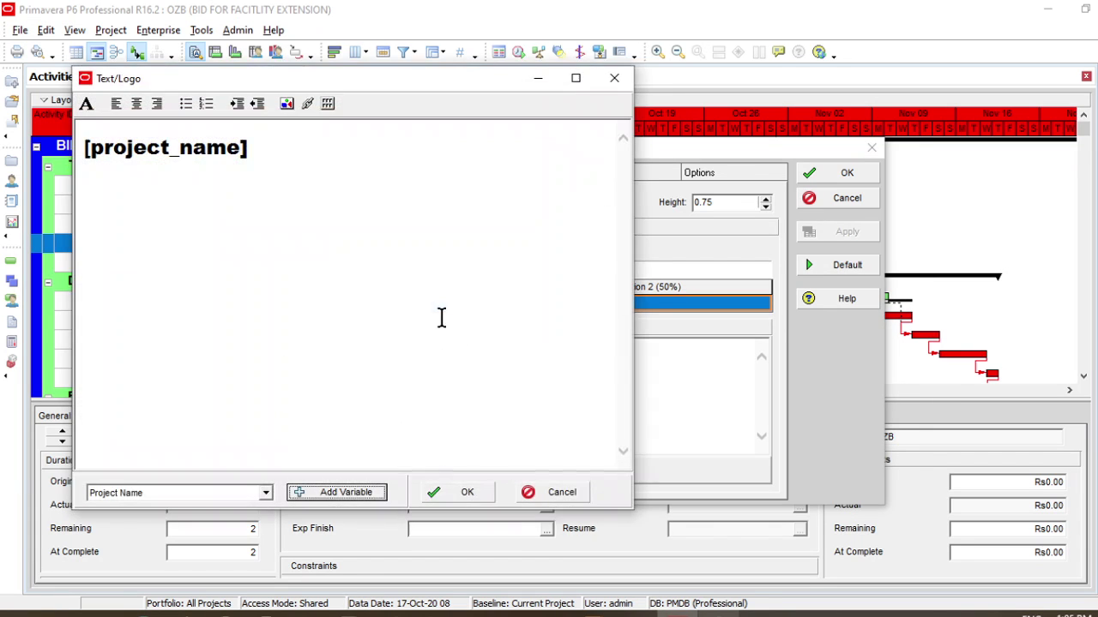
triple_click(174, 155)
left_click(137, 104)
left_click(339, 198)
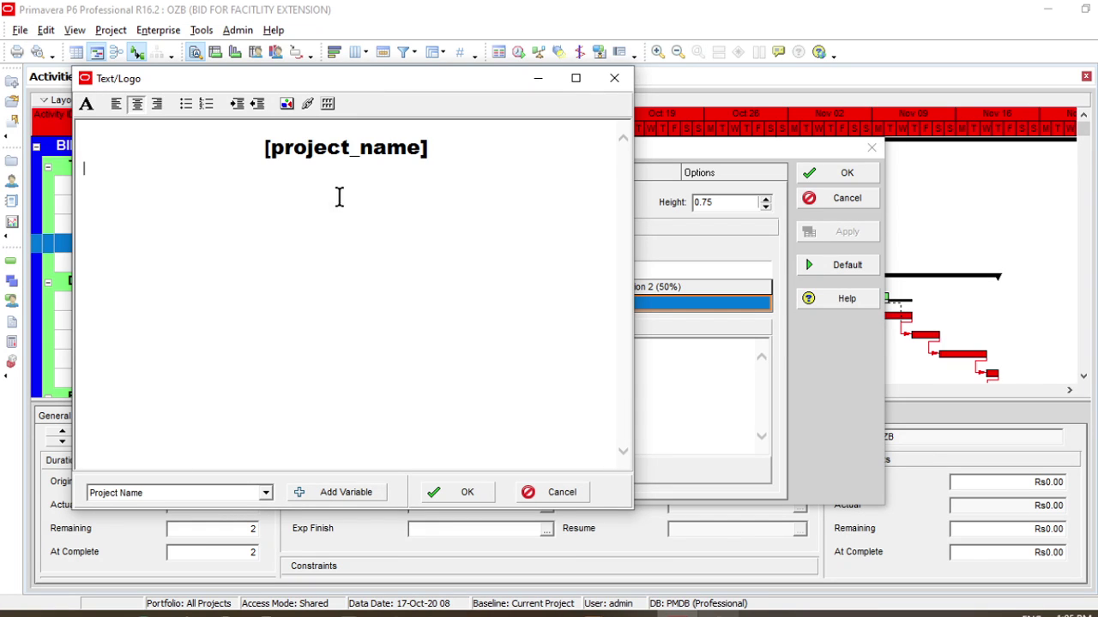
Set the [project_name] text in header section 2 to font size 14 and apply the page setup.
triple_click(368, 154)
left_click(86, 103)
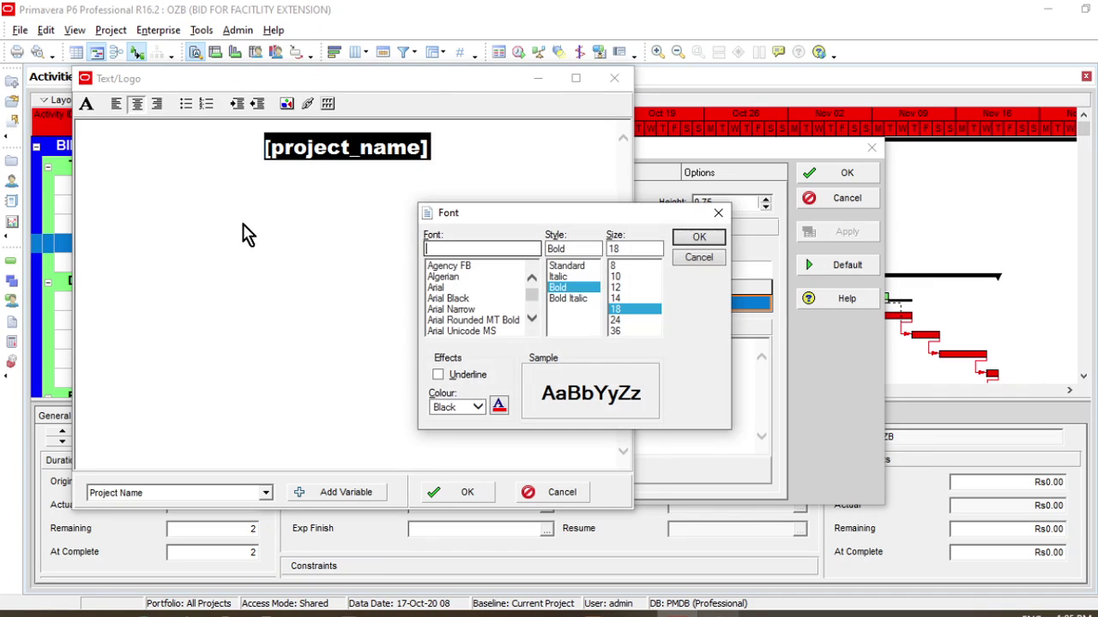
left_click(616, 298)
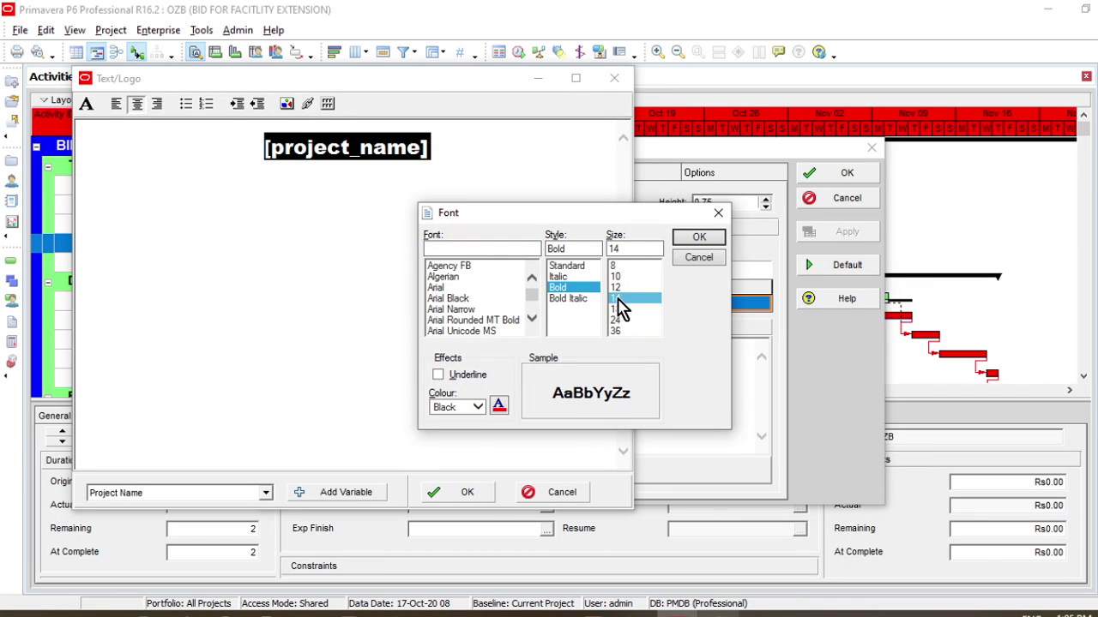
left_click(698, 238)
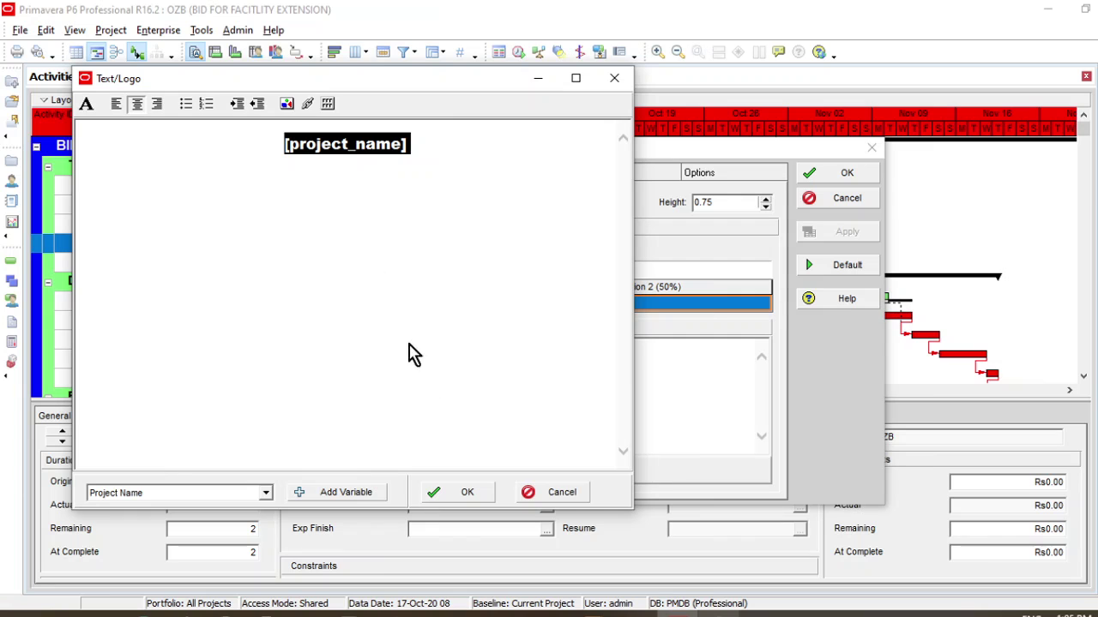
left_click(467, 492)
left_click(845, 173)
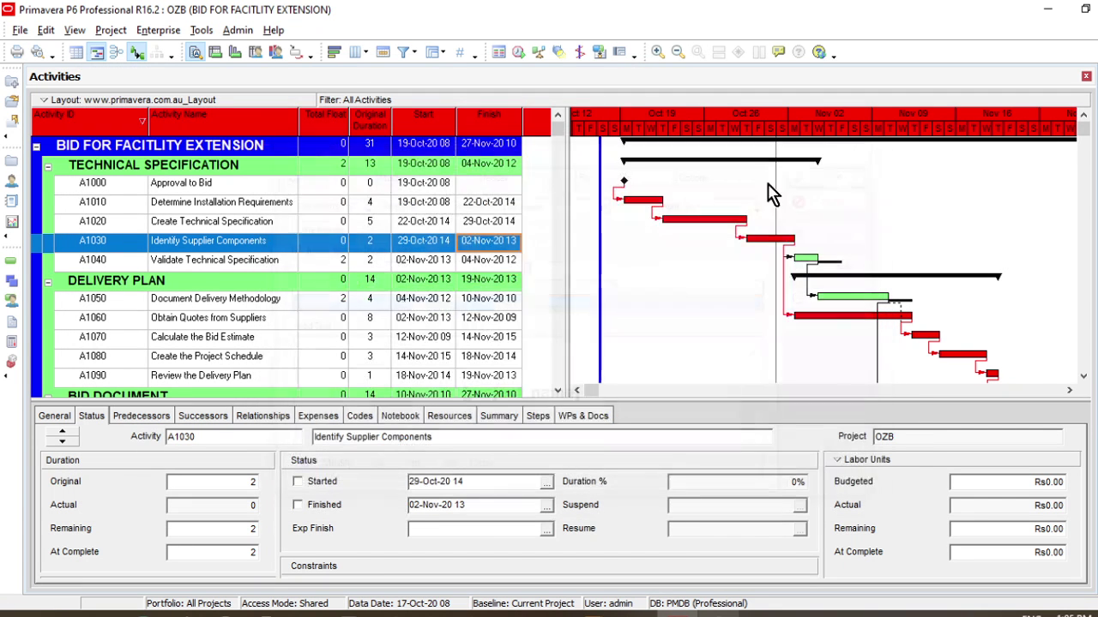
Check in the print preview how the header sections and the whole page of the schedule appear.
left_click(19, 30)
left_click(53, 69)
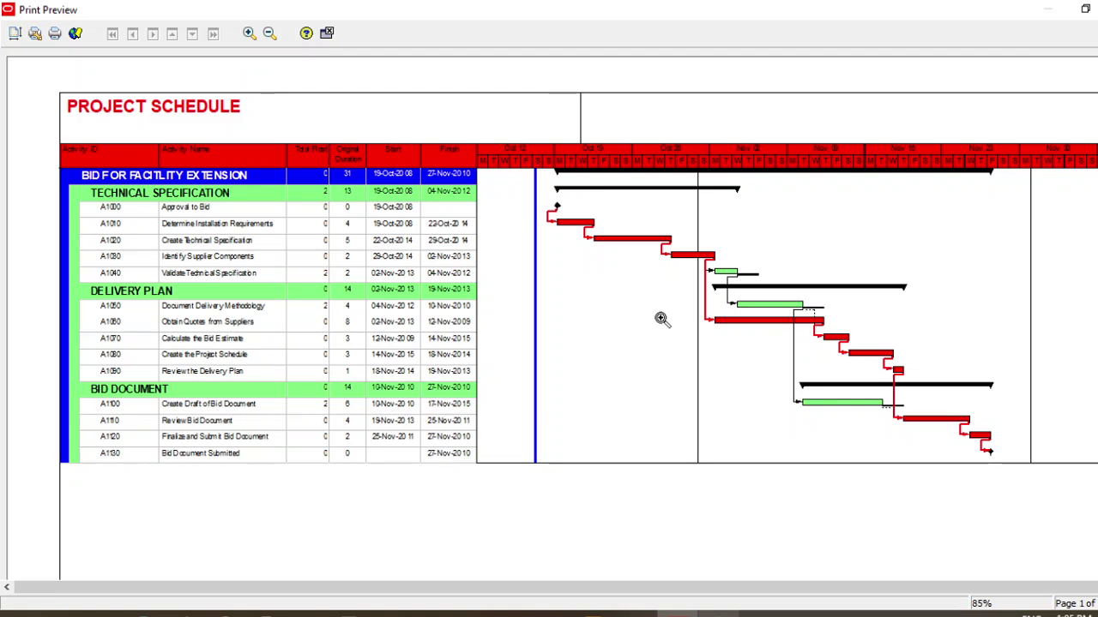
left_click(268, 32)
left_click(269, 32)
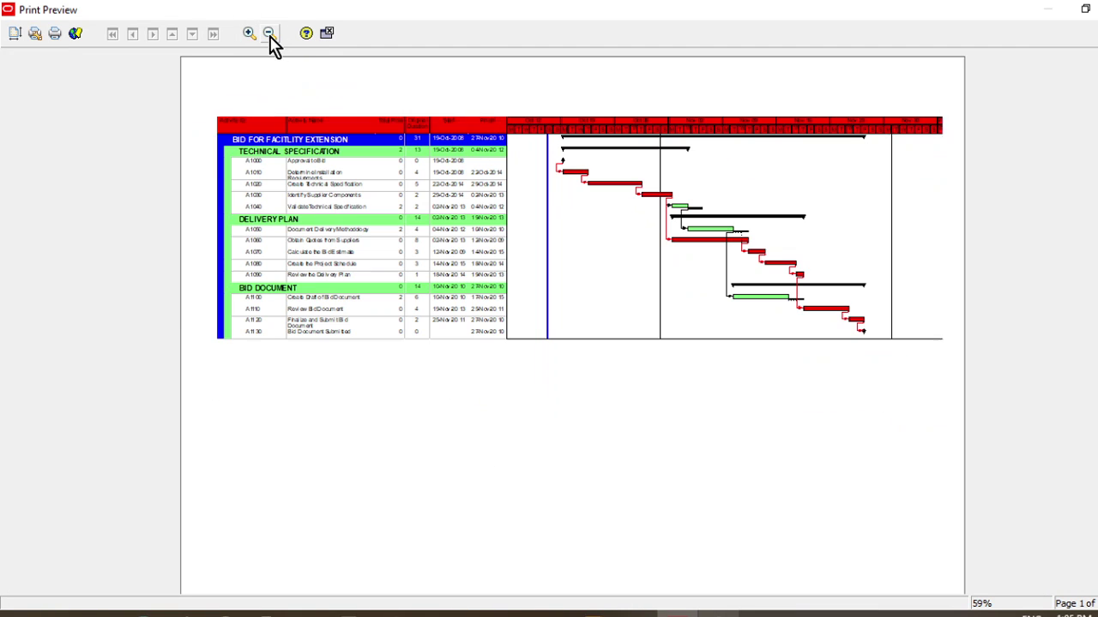
left_click(268, 32)
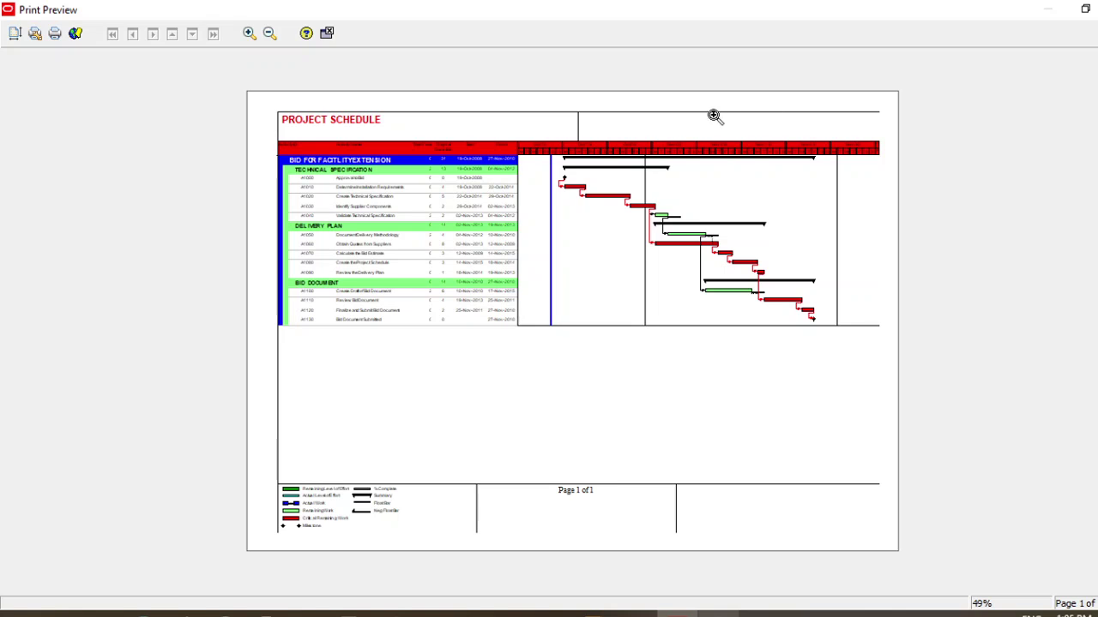
left_click(329, 34)
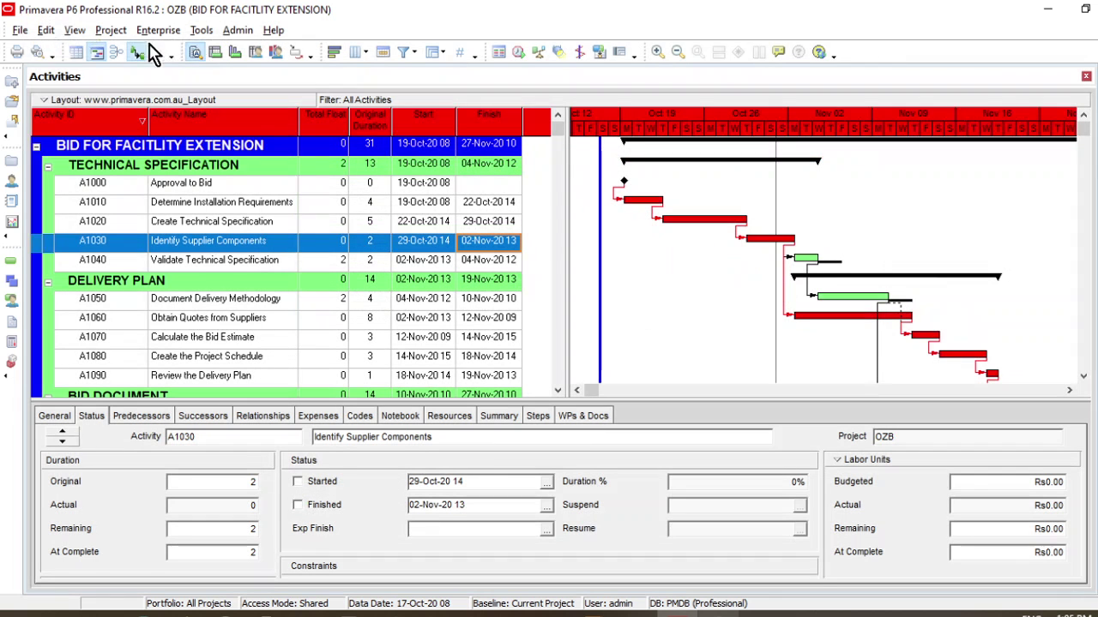
left_click(19, 30)
left_click(58, 68)
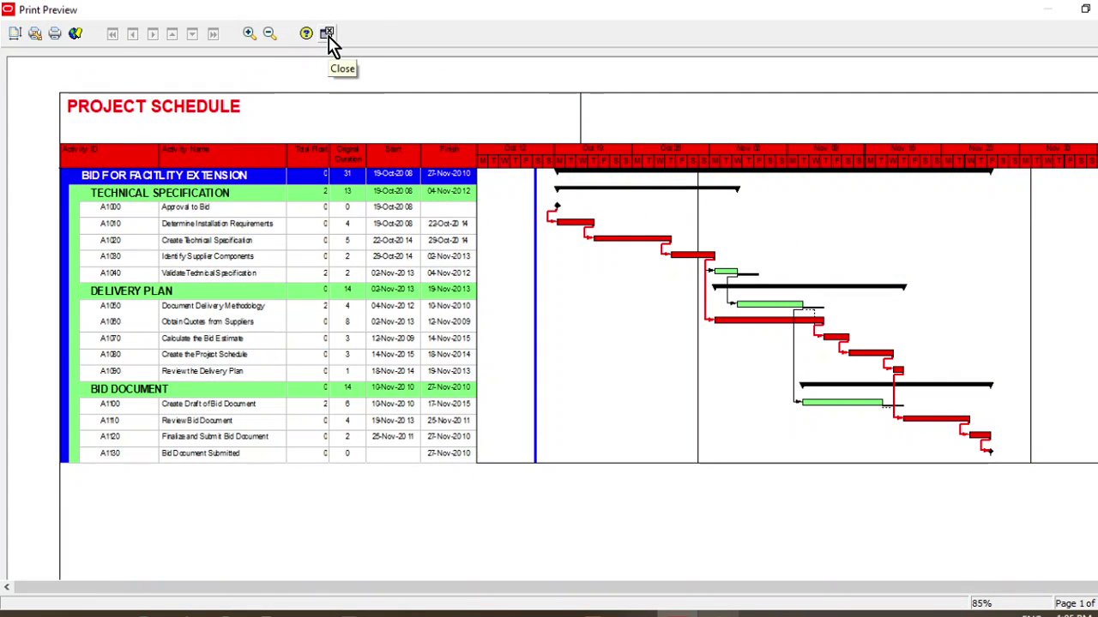
left_click(328, 35)
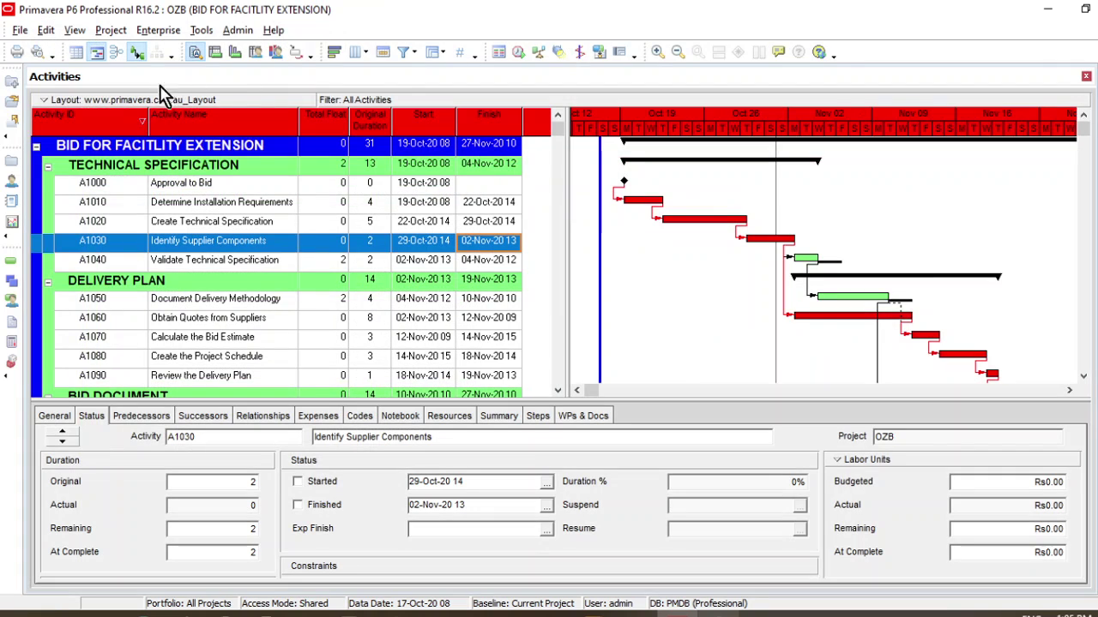
Open the OZB project, BID FOR FACITLITY EXTENSION, from the projects list and return to its activities.
left_click(13, 162)
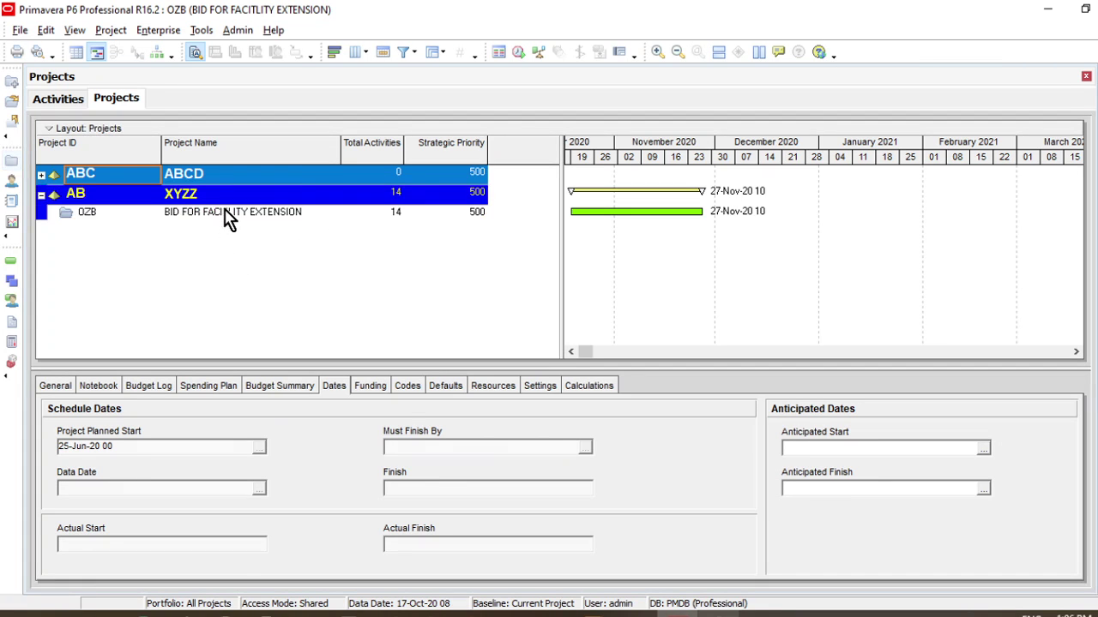
left_click(230, 215)
right_click(232, 216)
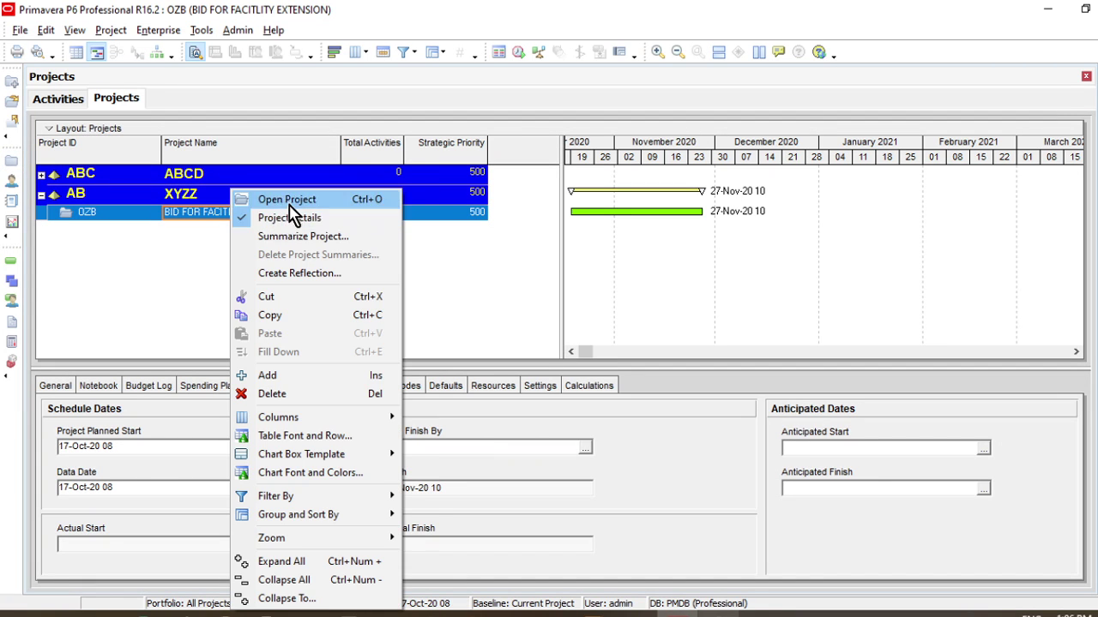
left_click(294, 214)
key("Delete")
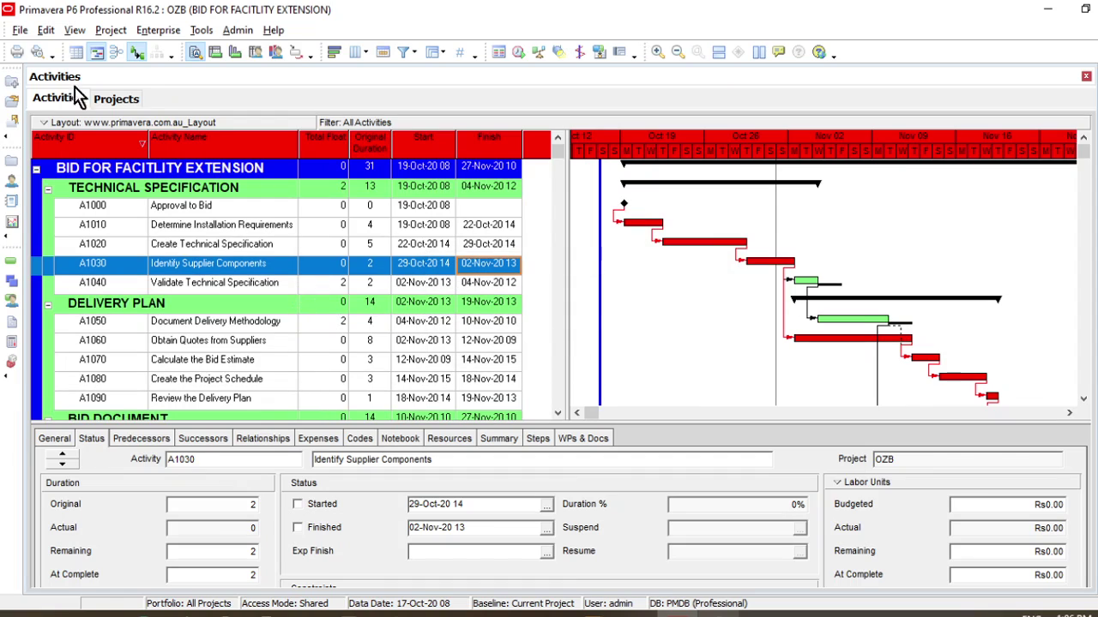
Check the print preview of the reopened project, and close it.
left_click(19, 30)
left_click(57, 68)
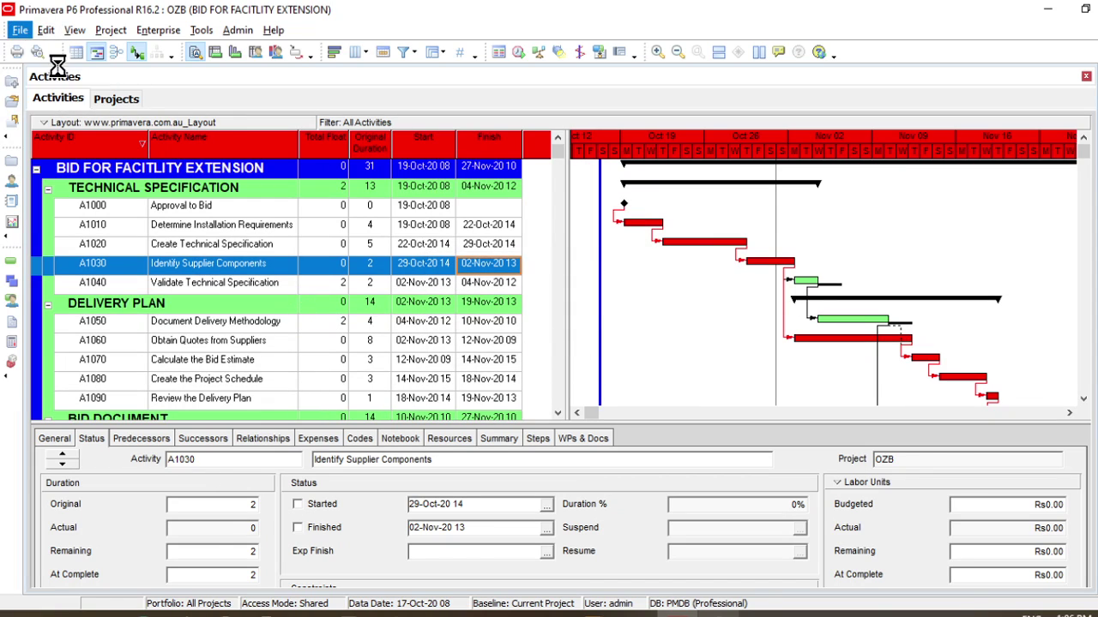
left_click(306, 34)
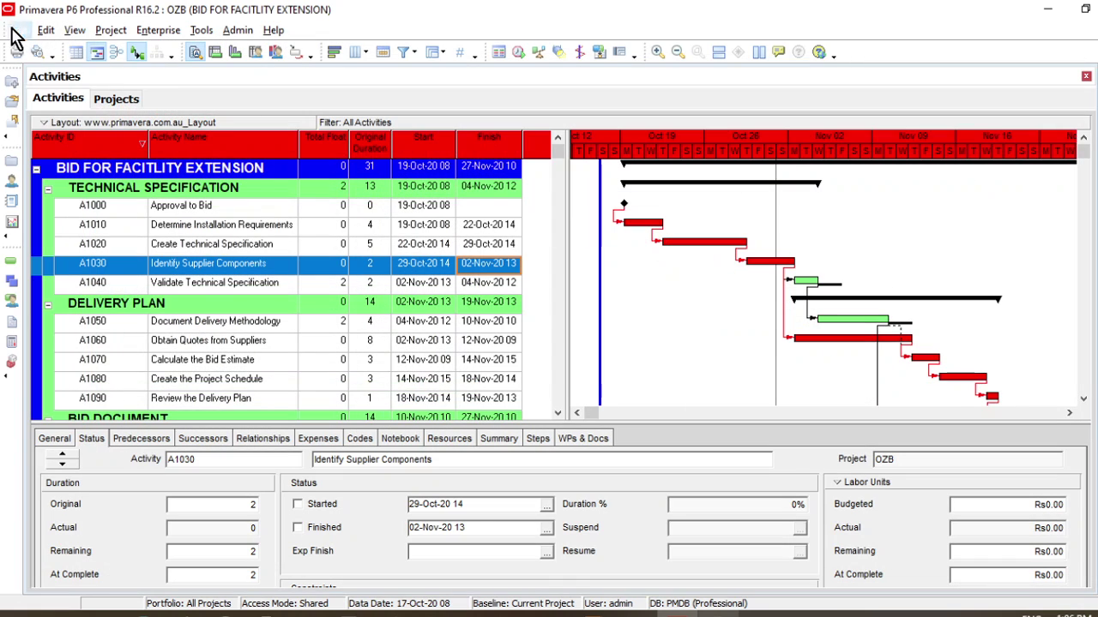
Open the [project_name] text of header section 2 for editing in the page setup.
left_click(20, 30)
left_click(58, 50)
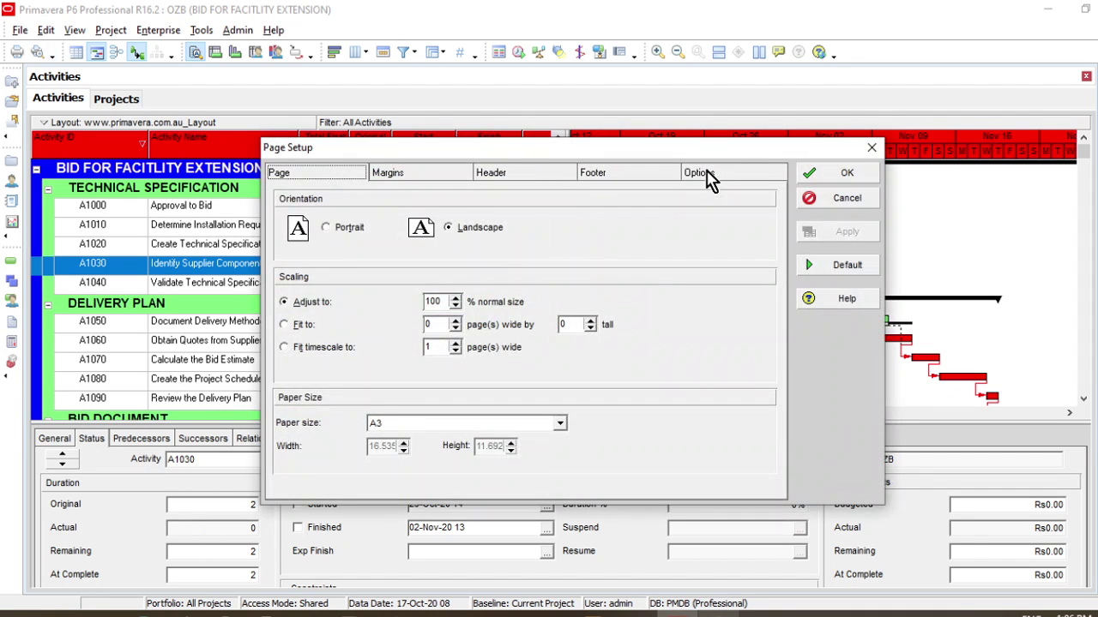
left_click(706, 170)
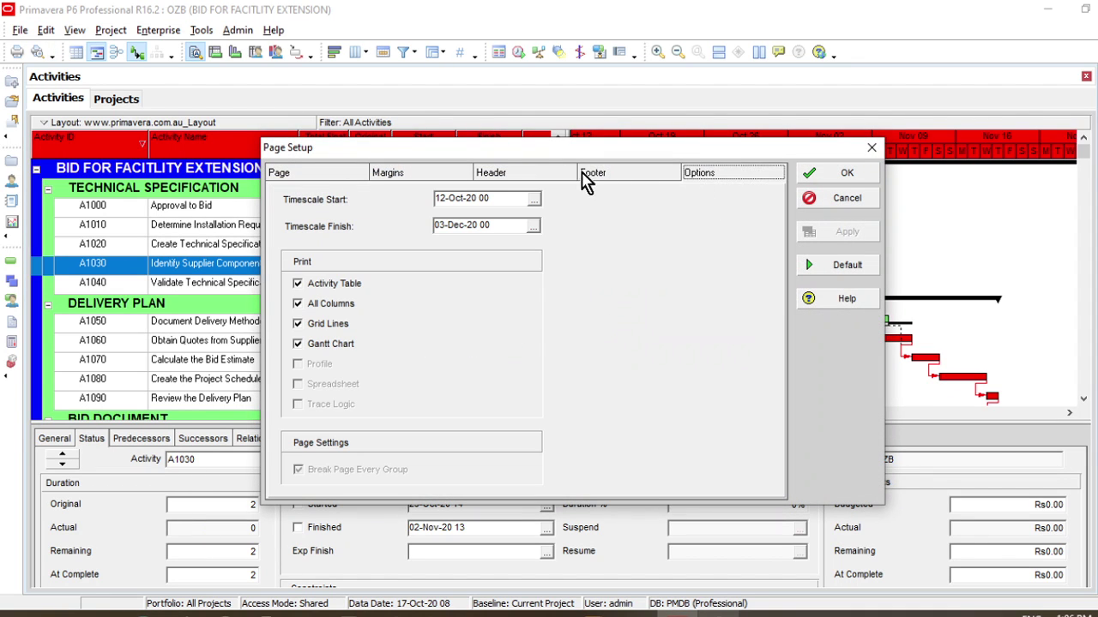
left_click(542, 176)
left_click(674, 306)
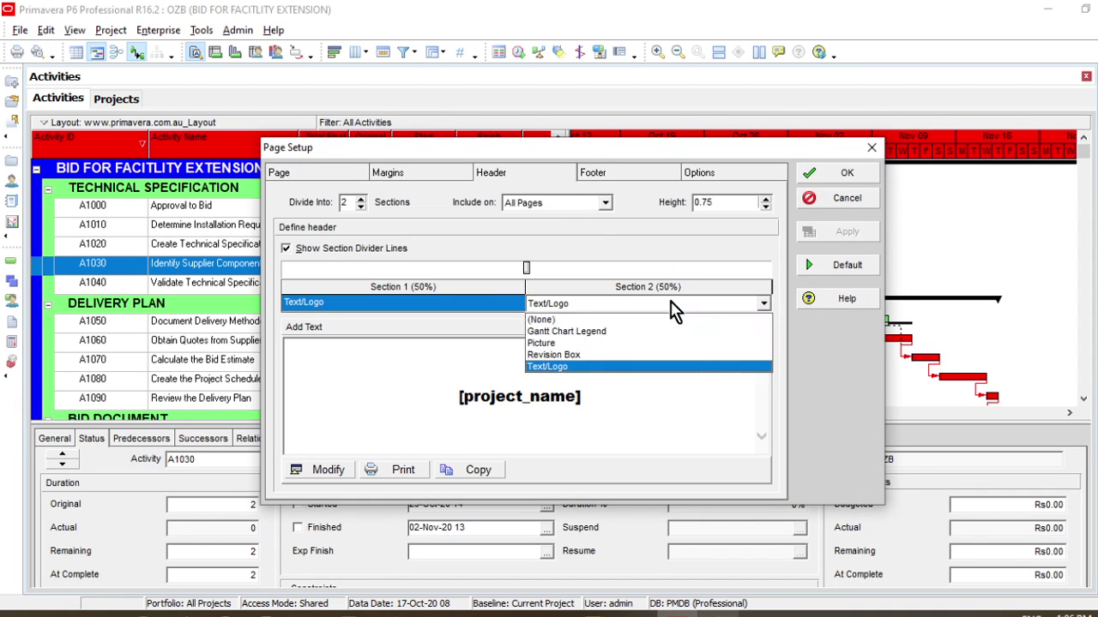
left_click(608, 378)
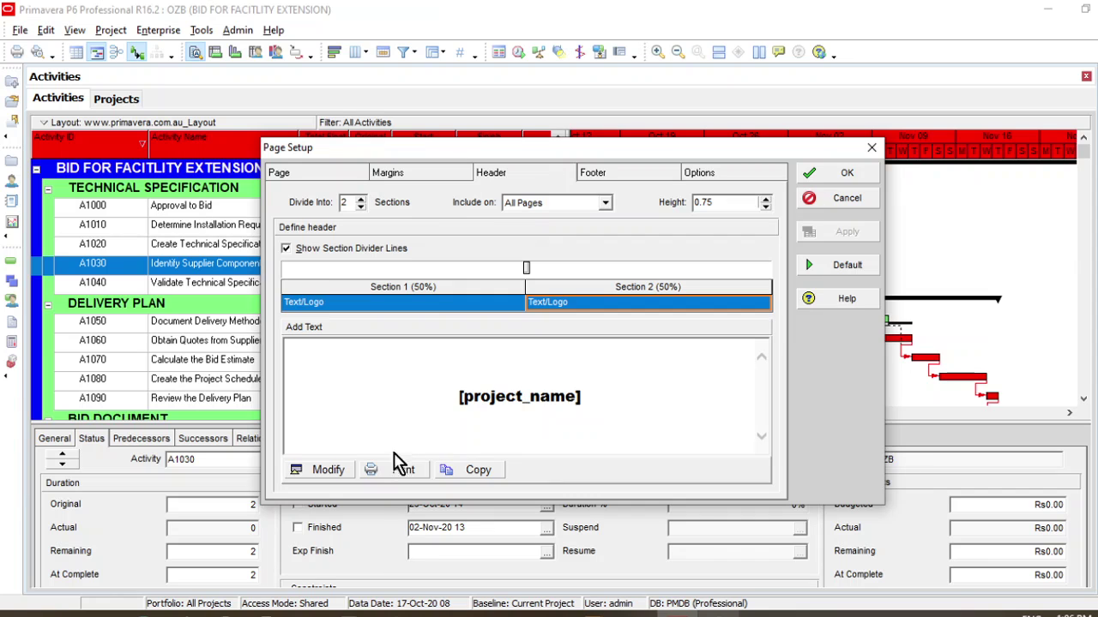
left_click(334, 474)
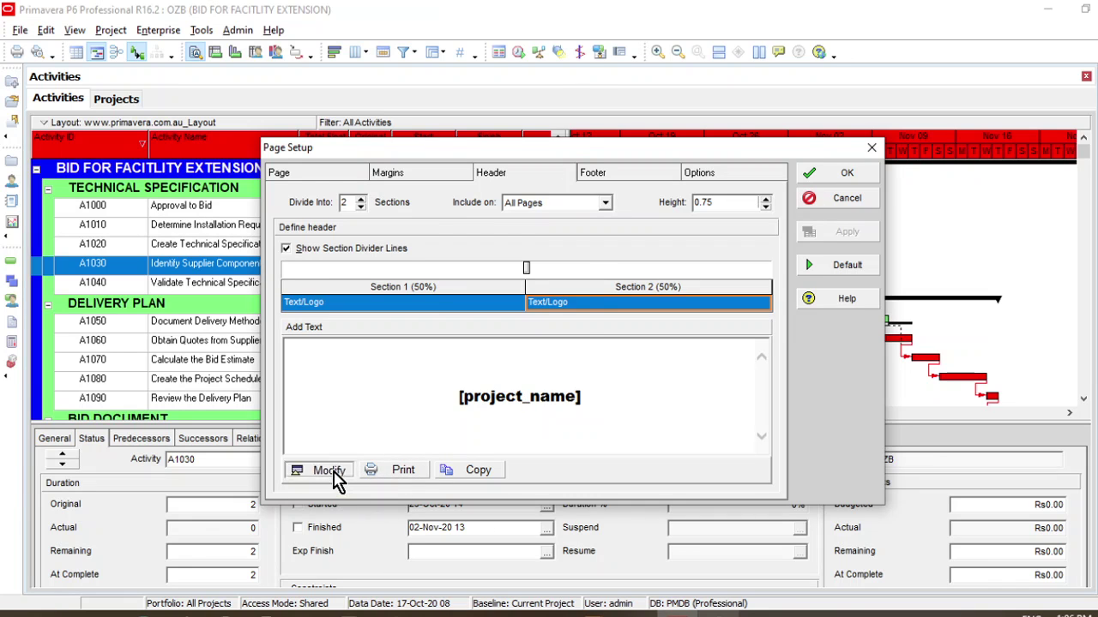
Format the [project_name] text in header section 2 as red Arial Black at size 14.
double_click(302, 111)
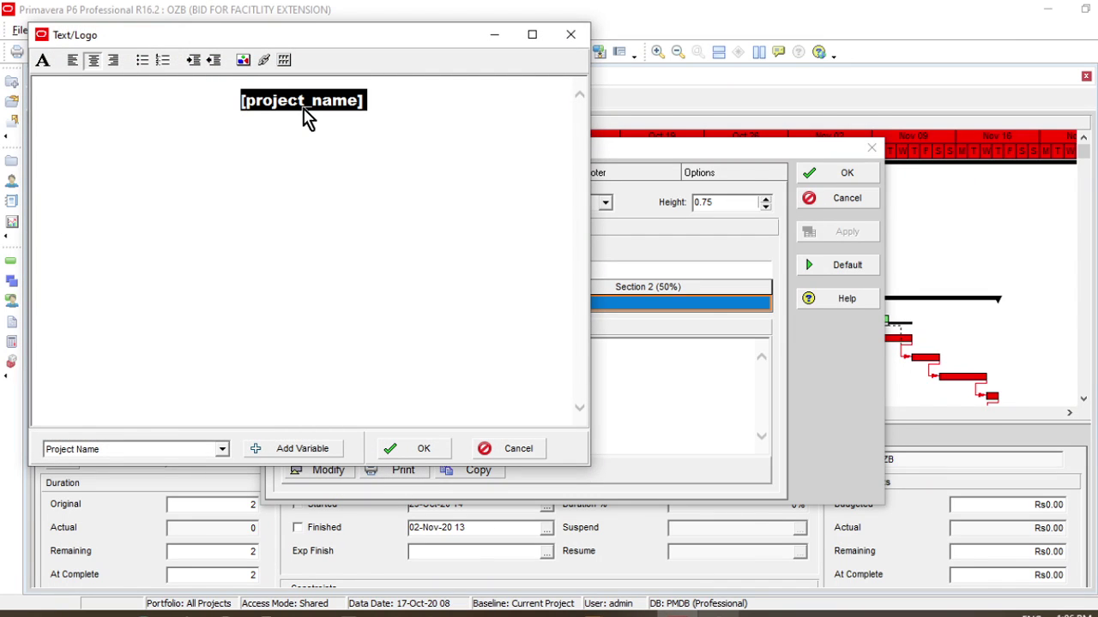
left_click(42, 62)
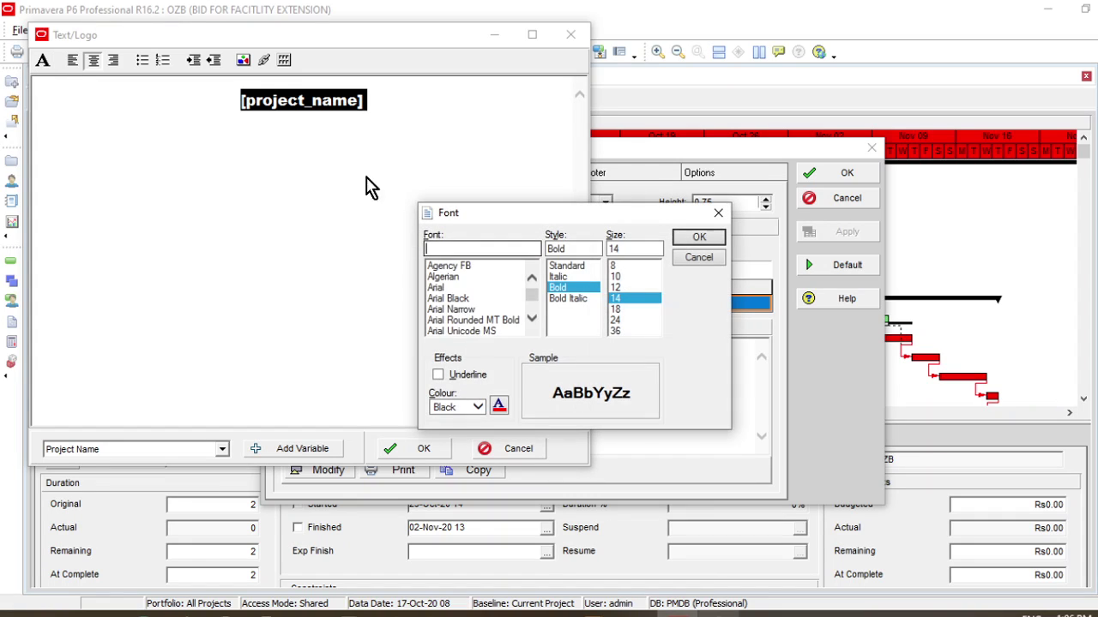
left_click(499, 406)
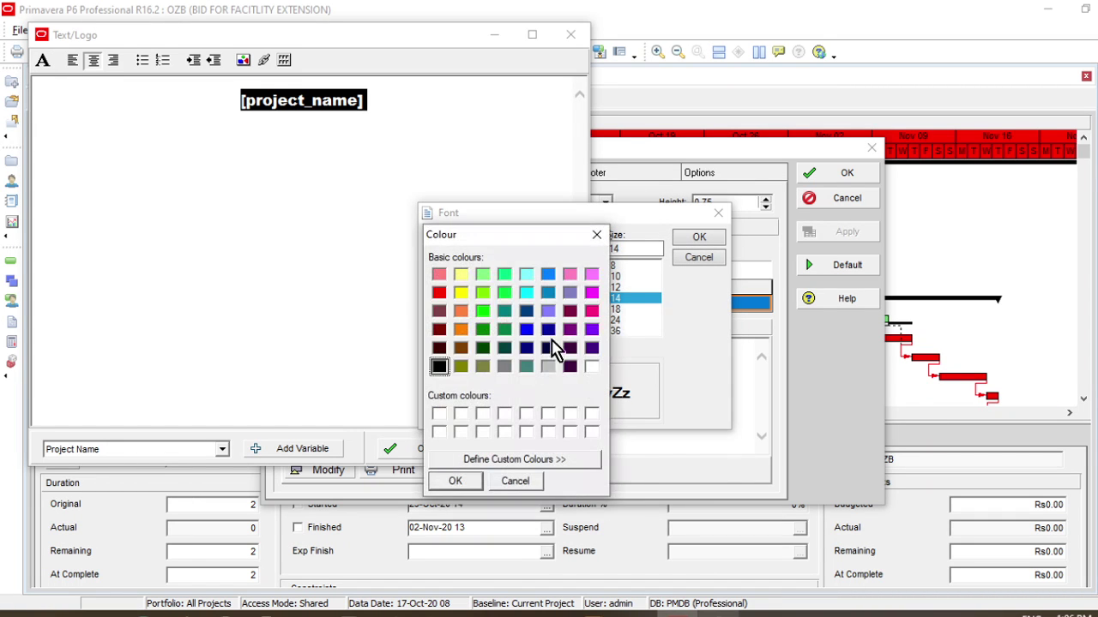
left_click(432, 292)
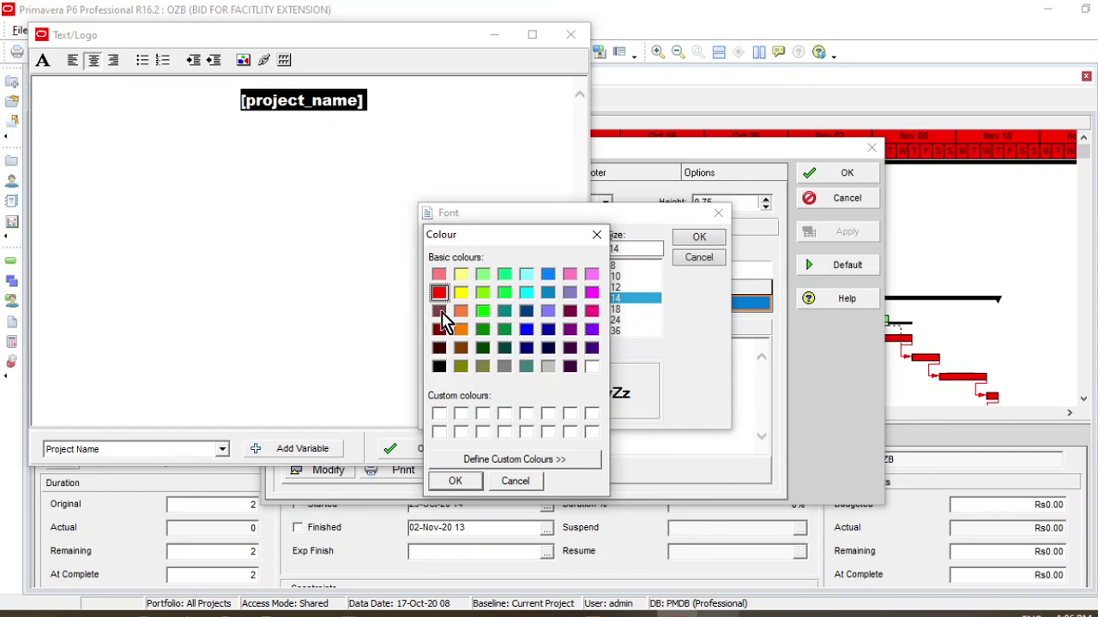
left_click(452, 482)
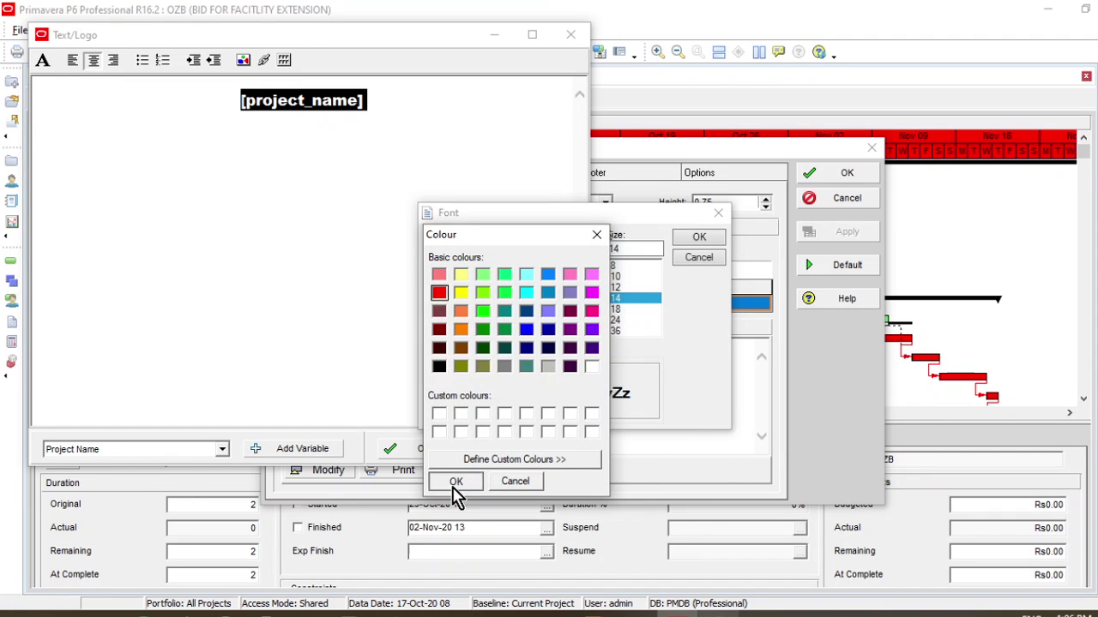
left_click(614, 298)
left_click(449, 298)
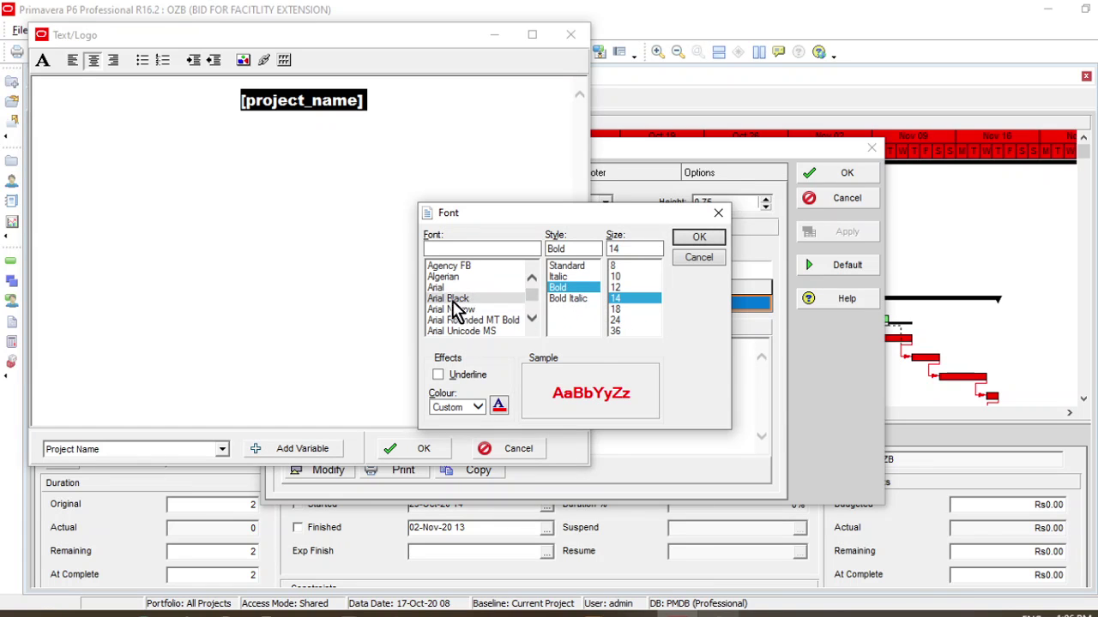
left_click(697, 239)
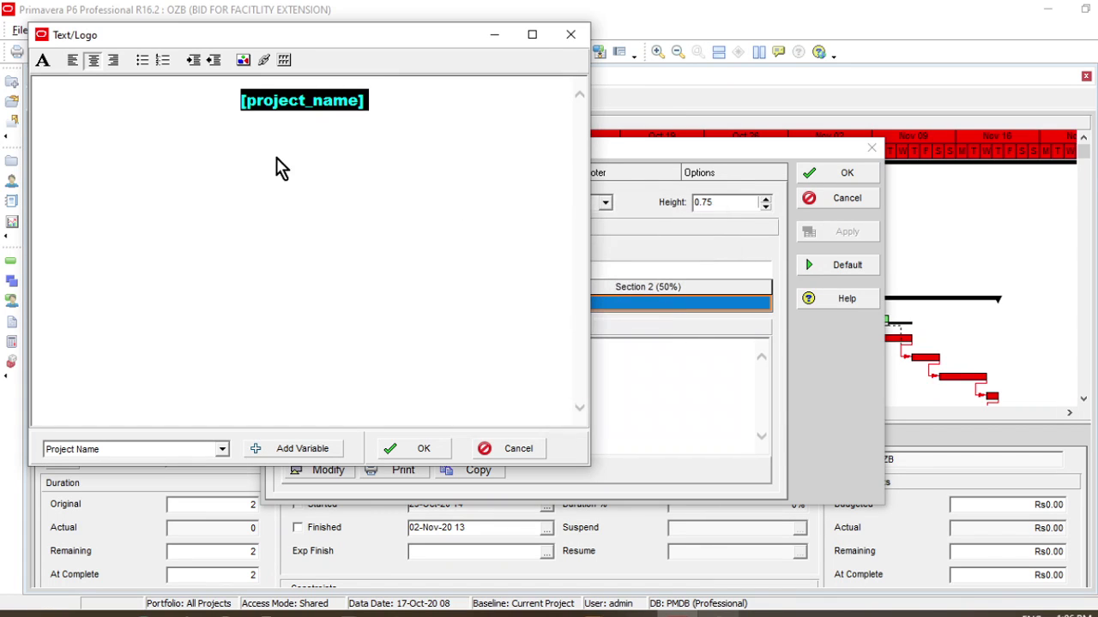
left_click(412, 452)
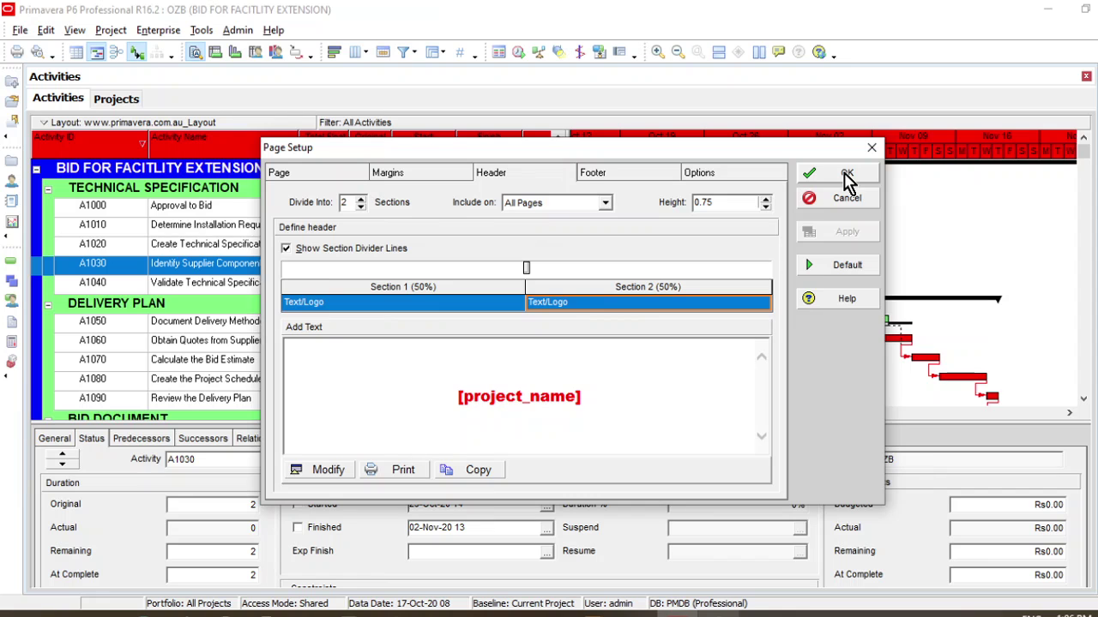
Review the print options and footer sections, and confirm the page setup.
left_click(706, 177)
left_click(623, 174)
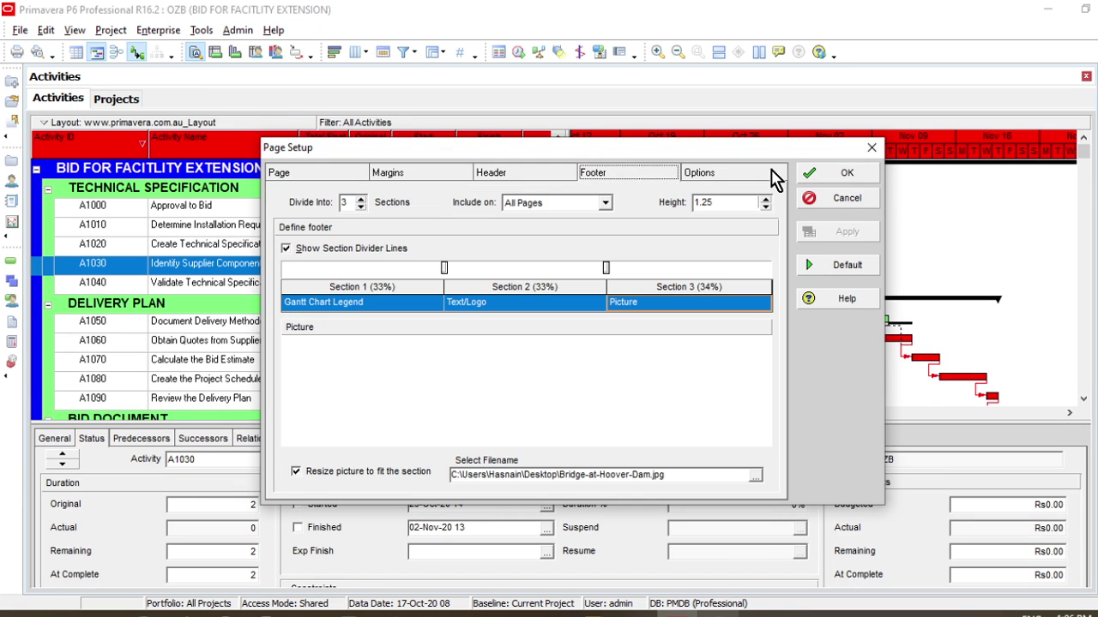
left_click(840, 173)
left_click(19, 30)
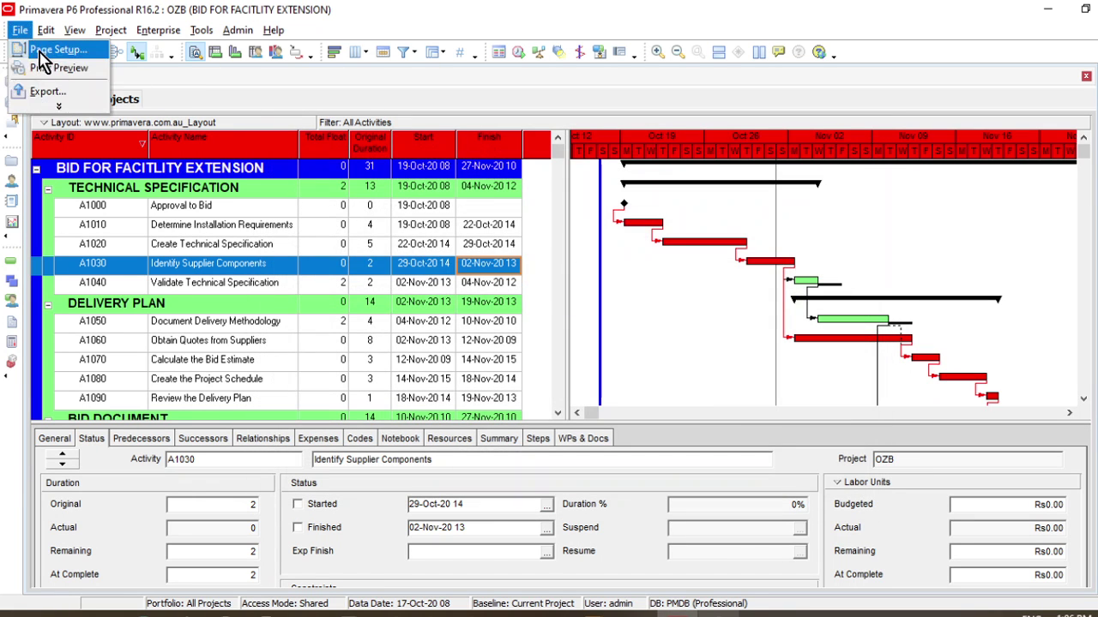
left_click(40, 53)
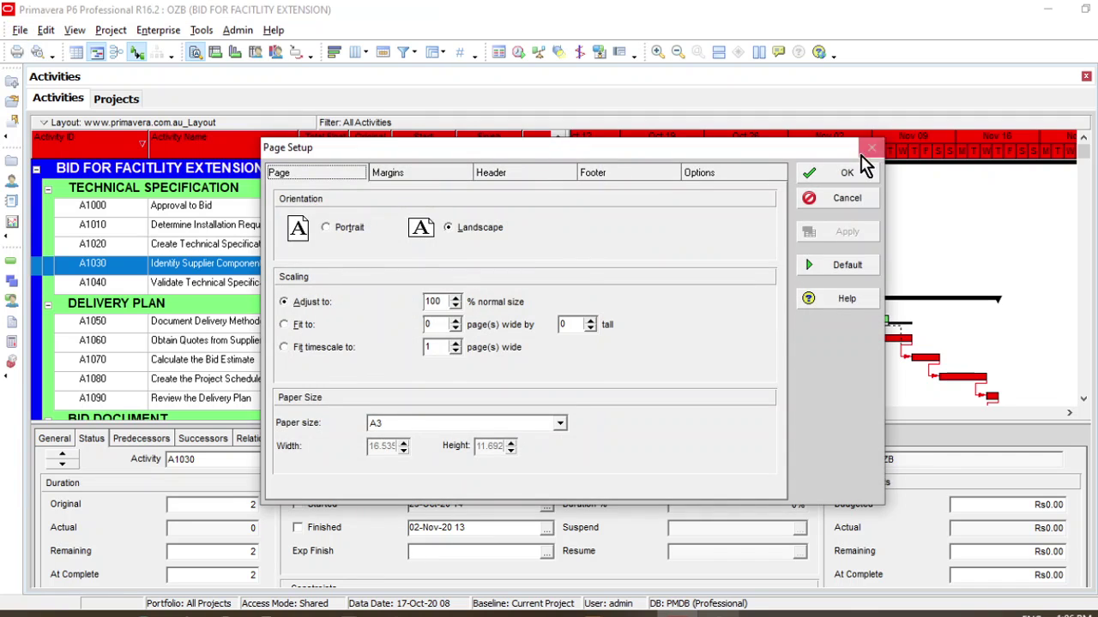
left_click(866, 152)
Check the red project name header and the full page, including the footer, in the print preview.
left_click(19, 30)
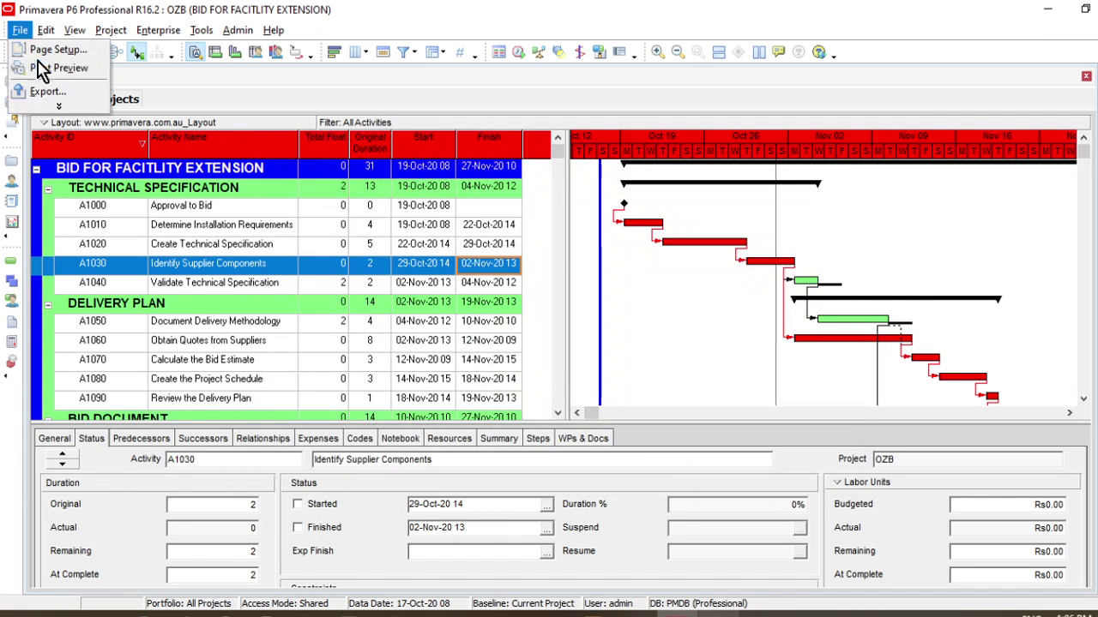
left_click(51, 67)
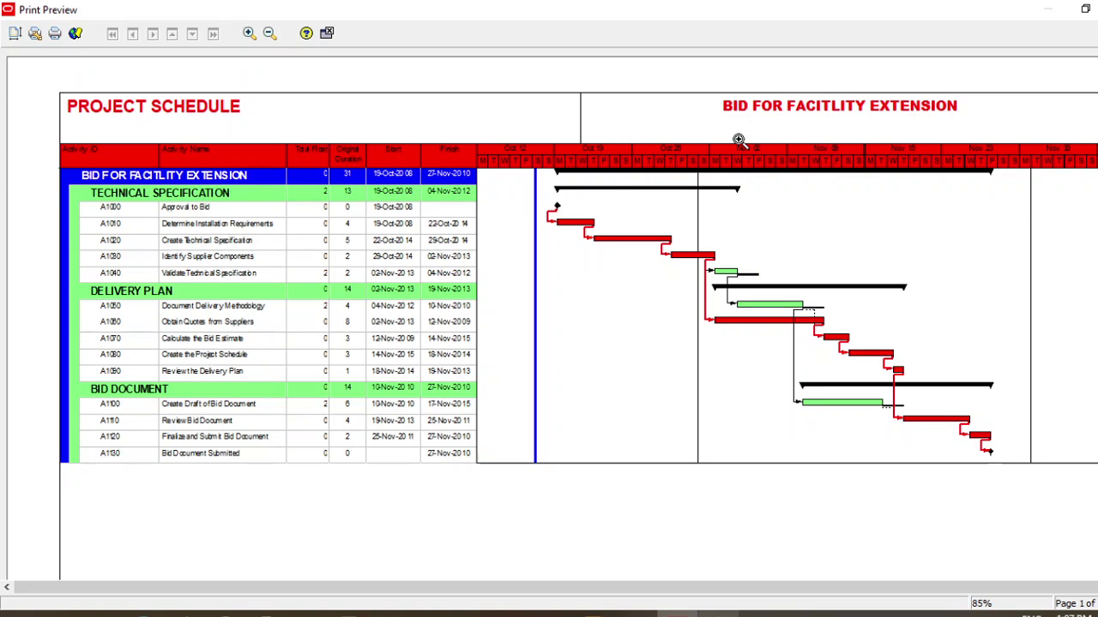
left_click(268, 35)
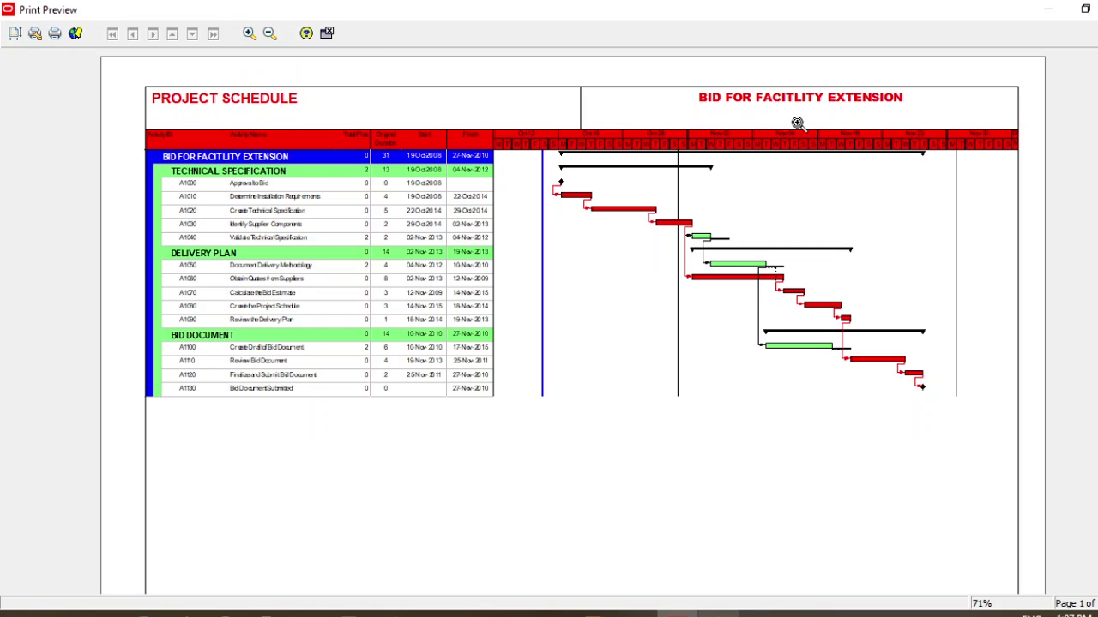
left_click(268, 33)
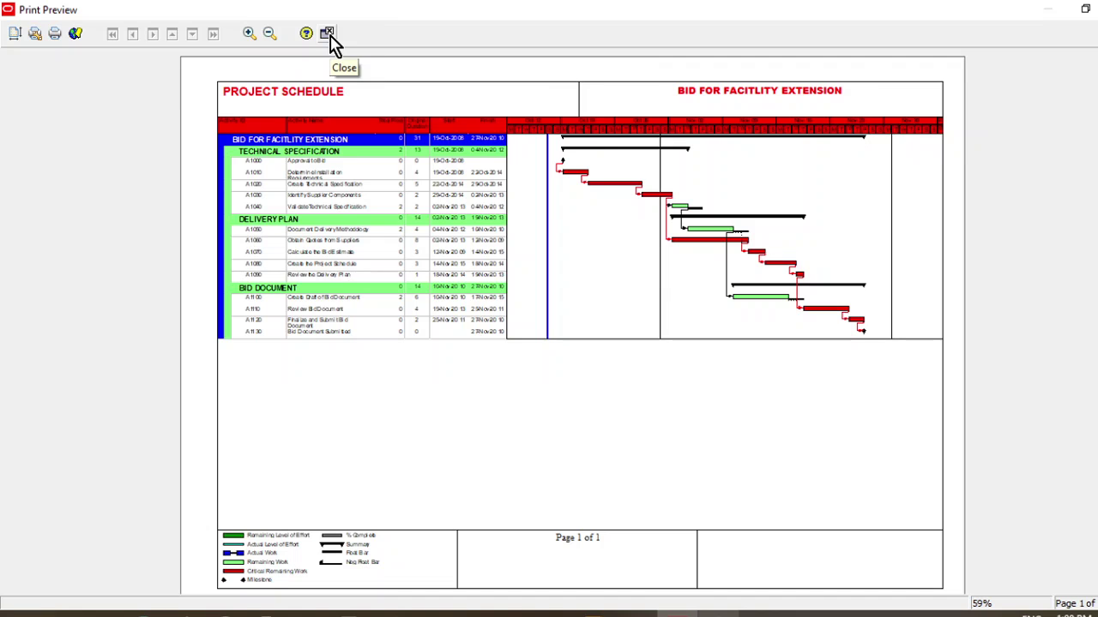
Try to print all pages of the schedule with Microsoft Print to PDF, and leave the print preview.
left_click(55, 34)
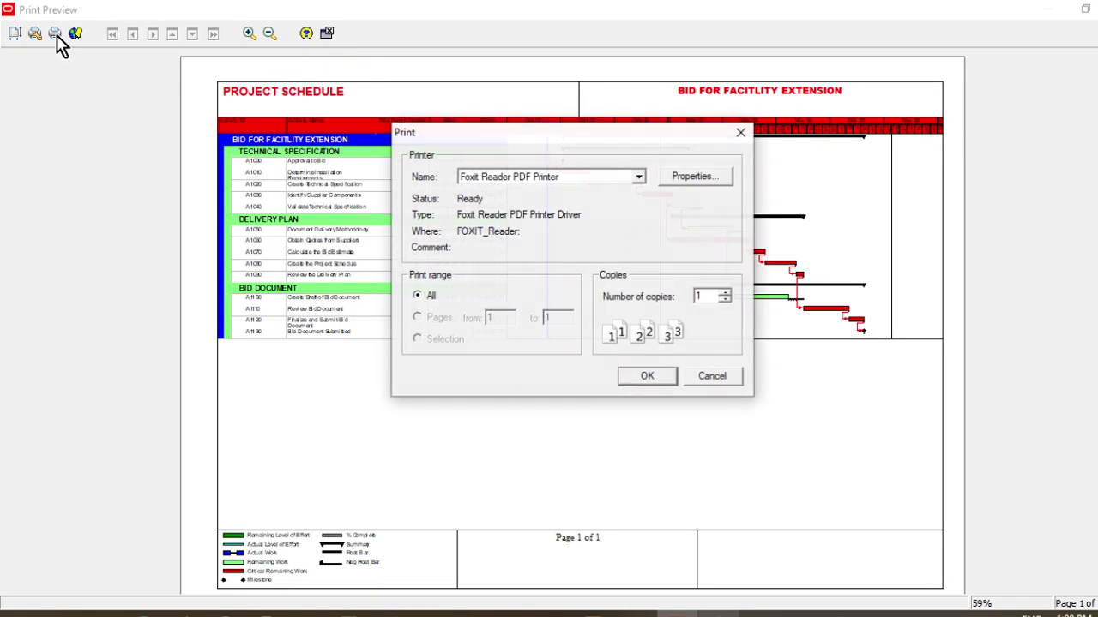
left_click(504, 178)
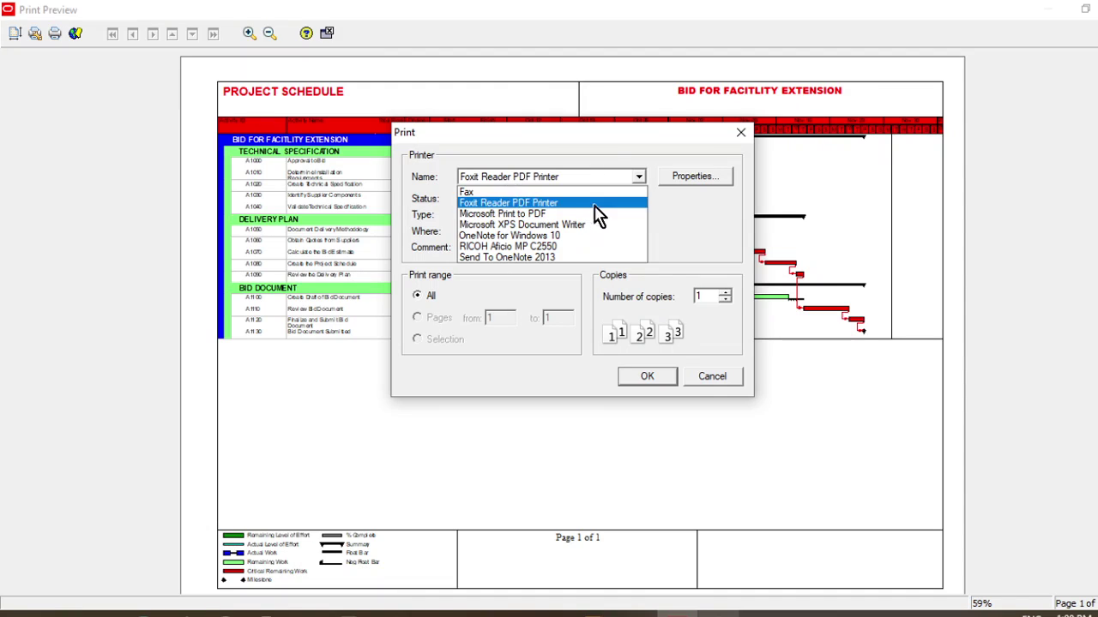
left_click(525, 215)
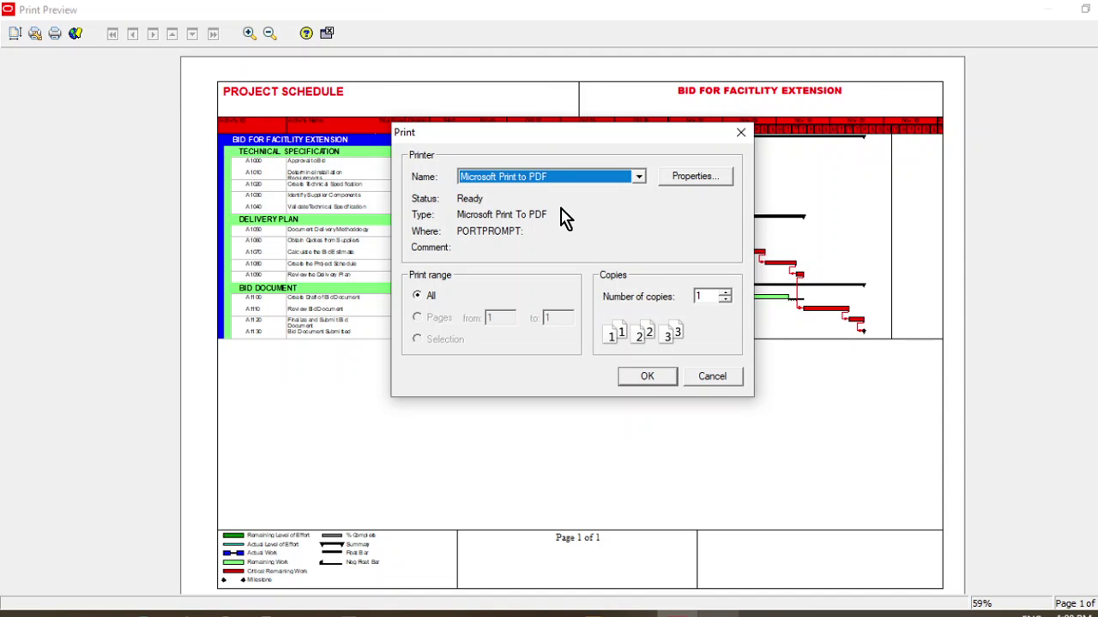
left_click(649, 376)
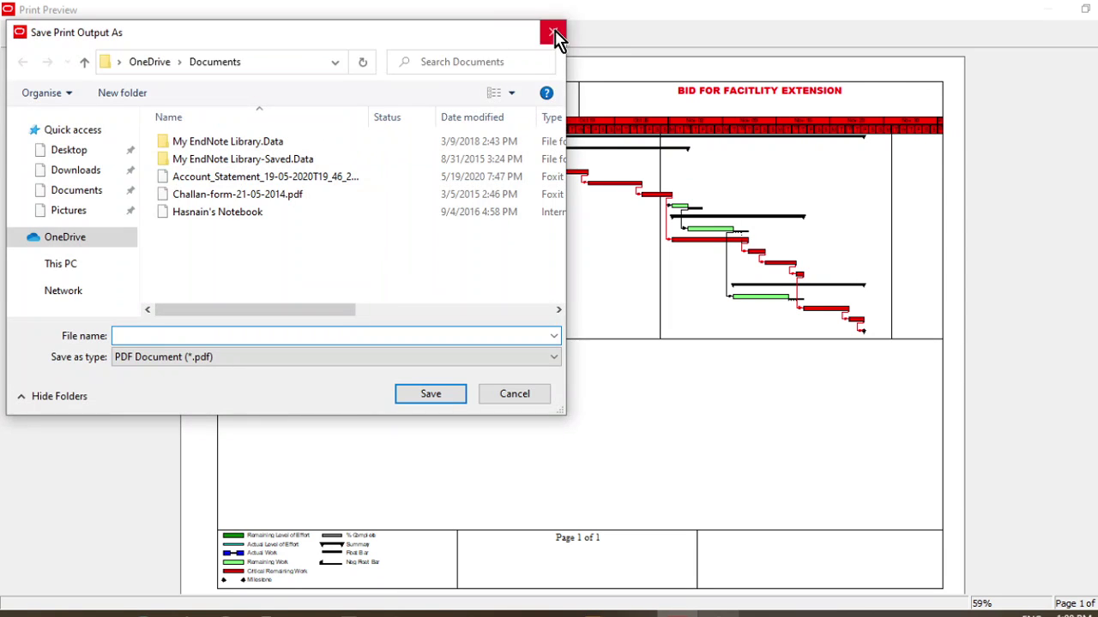
left_click(553, 34)
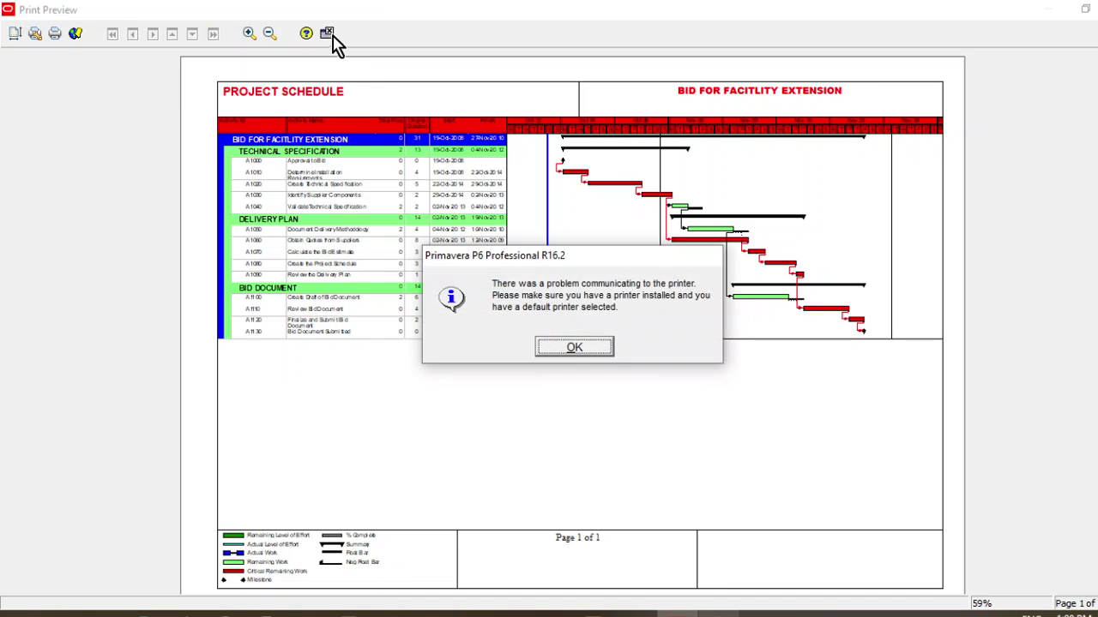
left_click(573, 347)
left_click(327, 33)
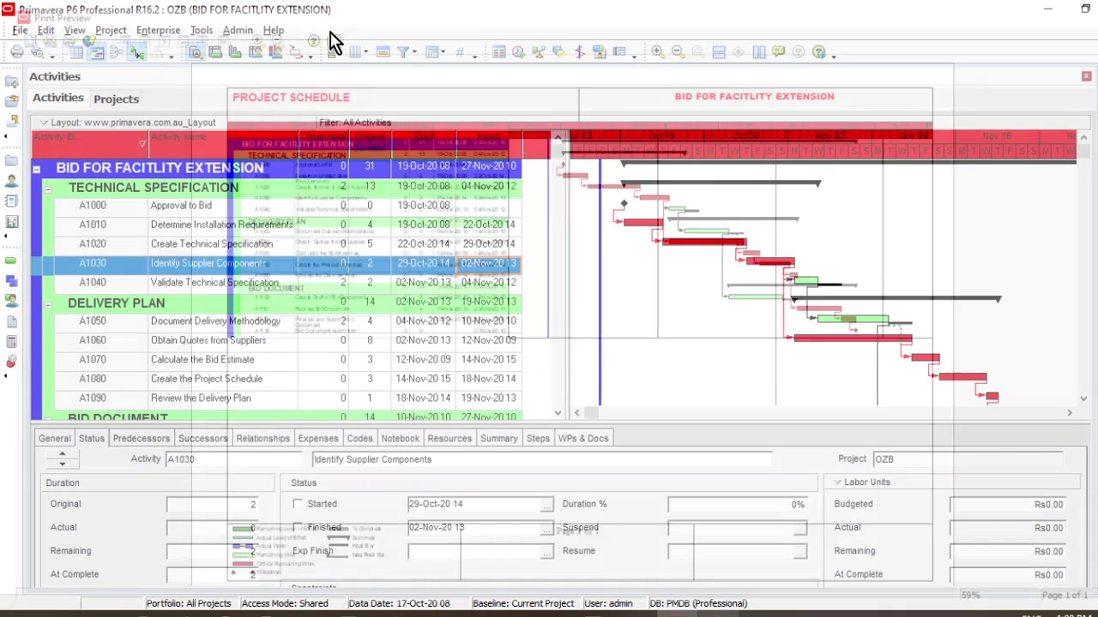
left_click(497, 284)
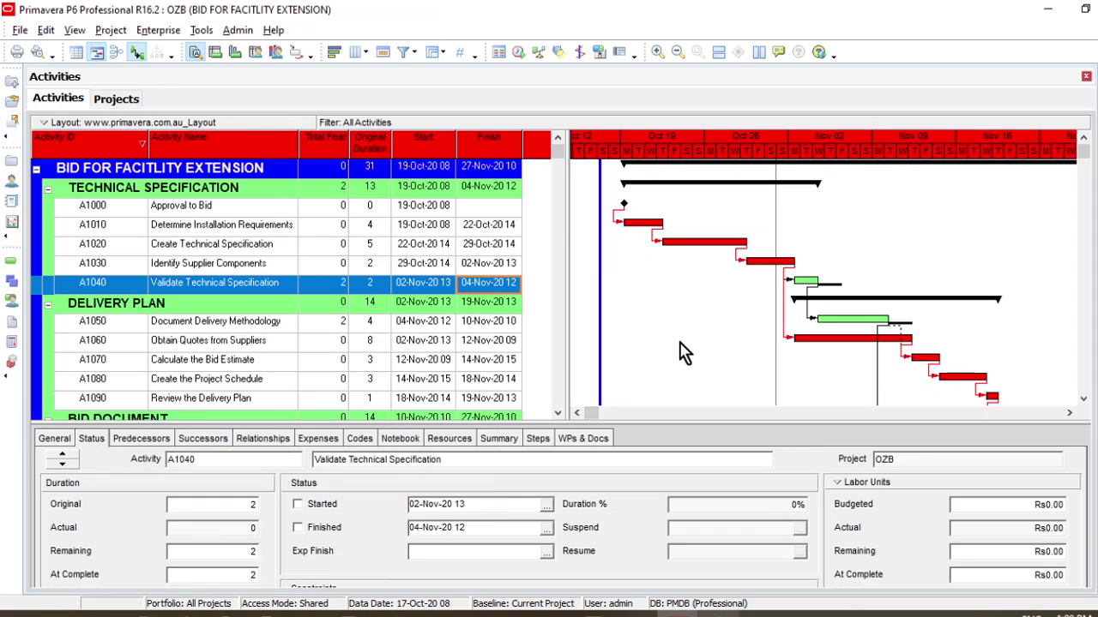
left_click(506, 263)
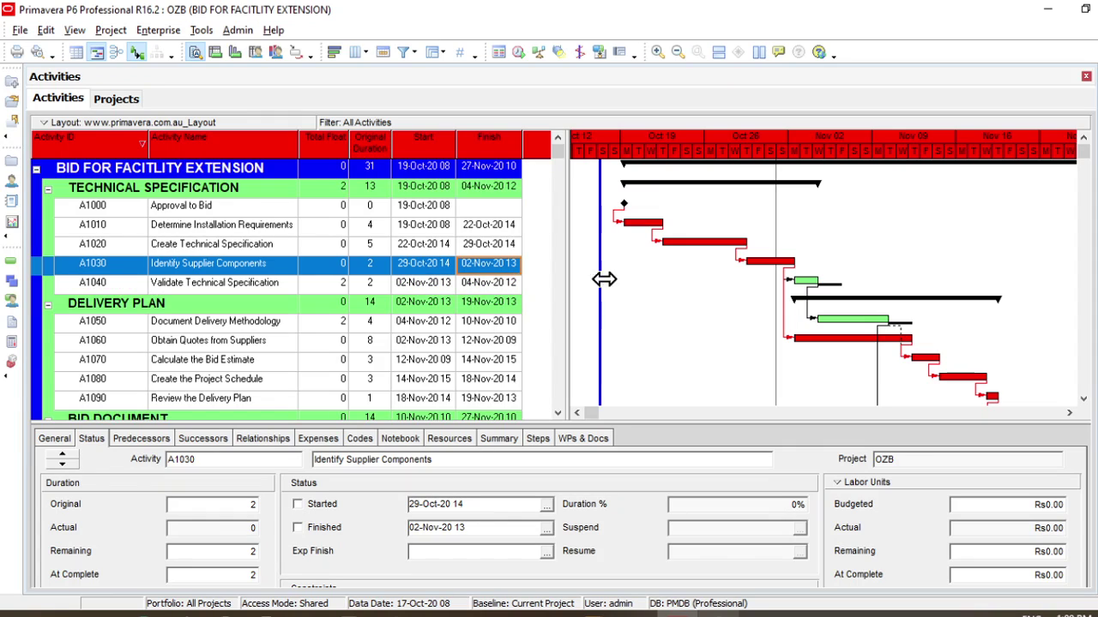